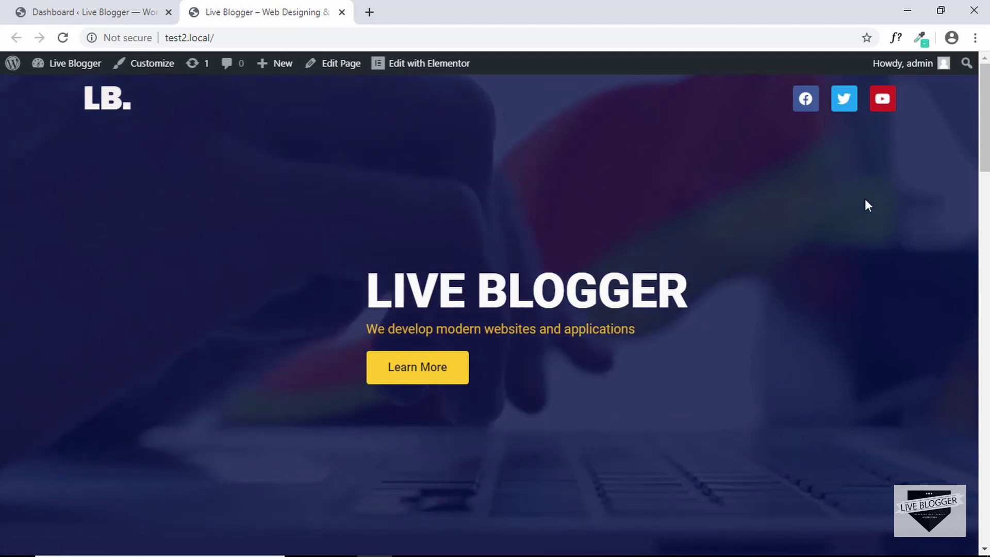
- Review the live home page from the hero section through the services, completed projects and testimonials
scroll(900, 206, "down", 3)
scroll(901, 205, "down", 10)
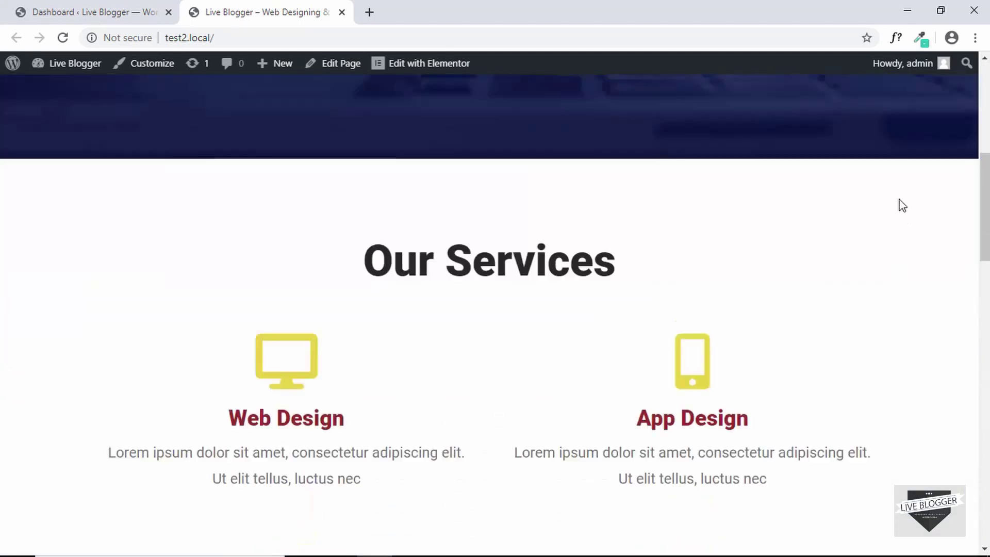
scroll(901, 205, "down", 10)
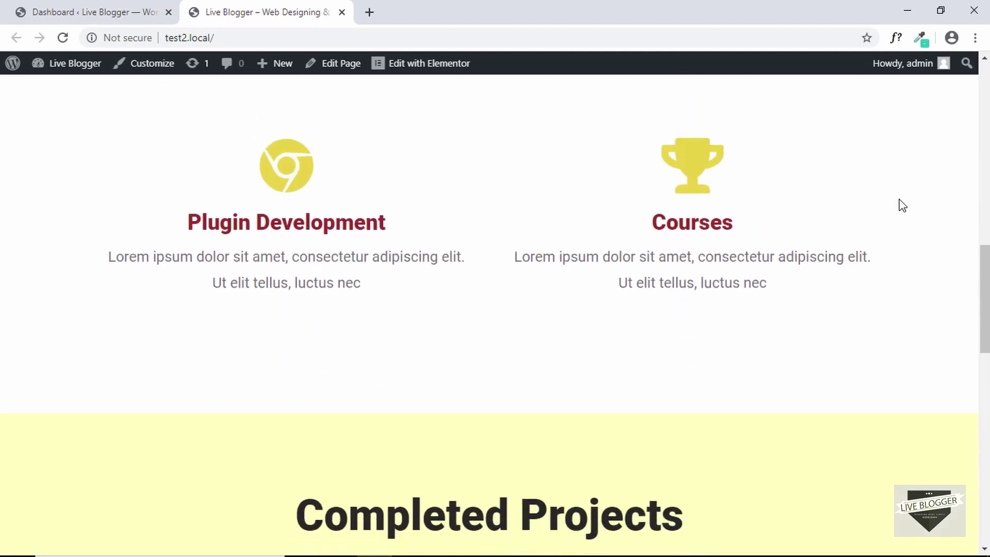
scroll(901, 205, "down", 9)
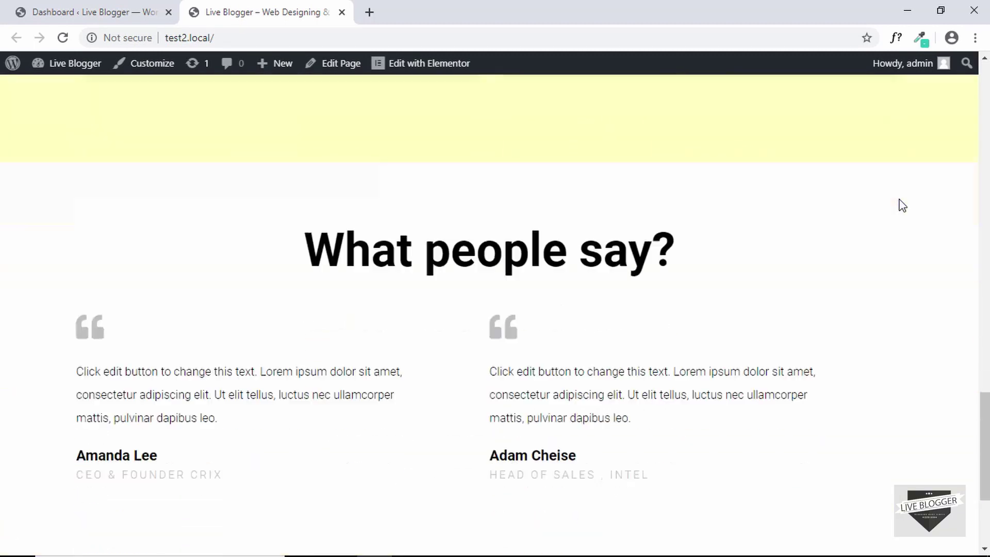
scroll(901, 206, "up", 12)
scroll(901, 205, "up", 12)
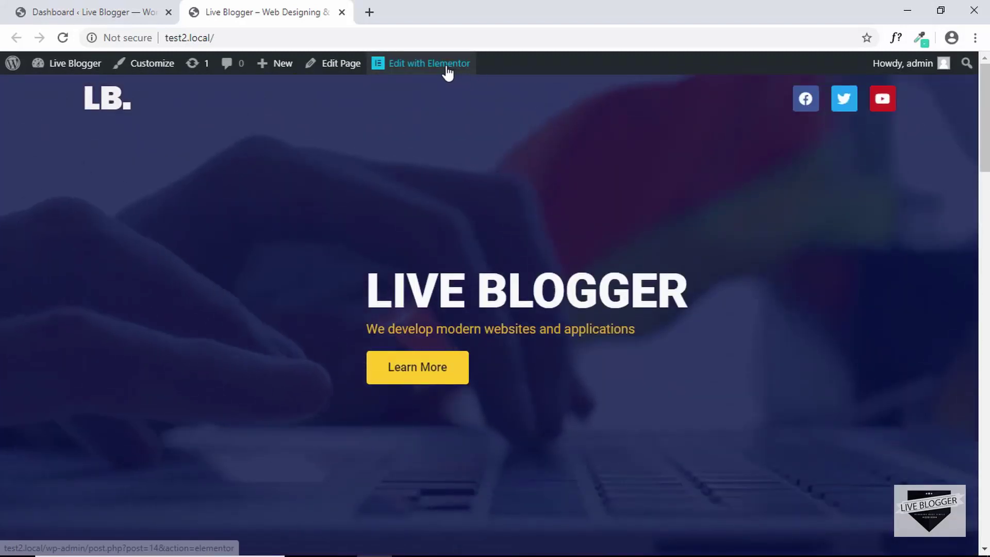
- Open the home page in the Elementor editor and switch it to the Tablet preview
left_click(448, 72)
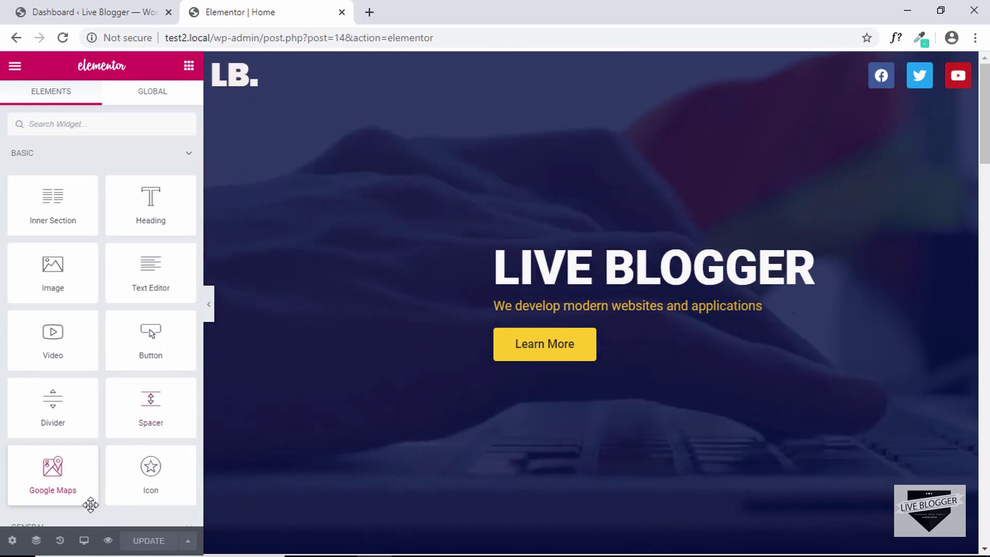
left_click(84, 541)
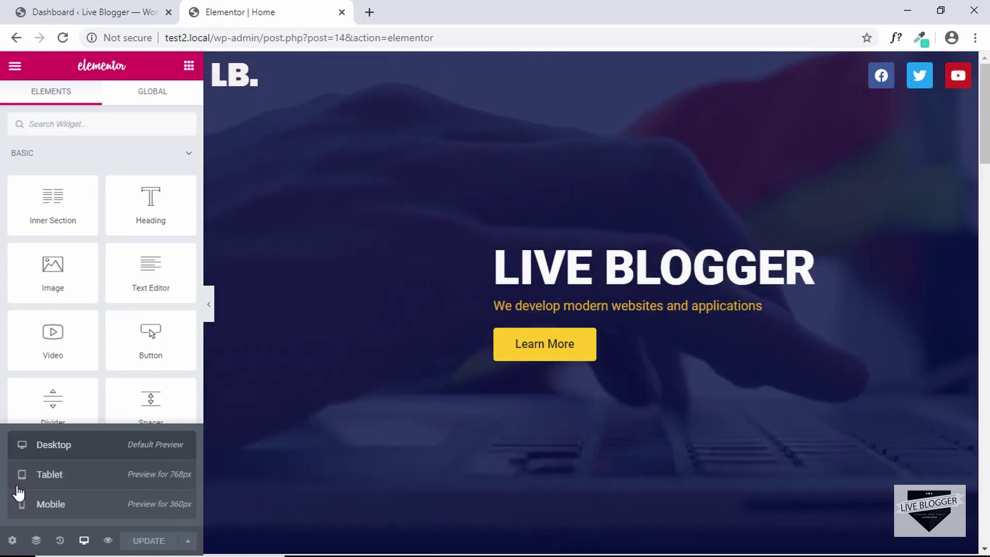
left_click(80, 476)
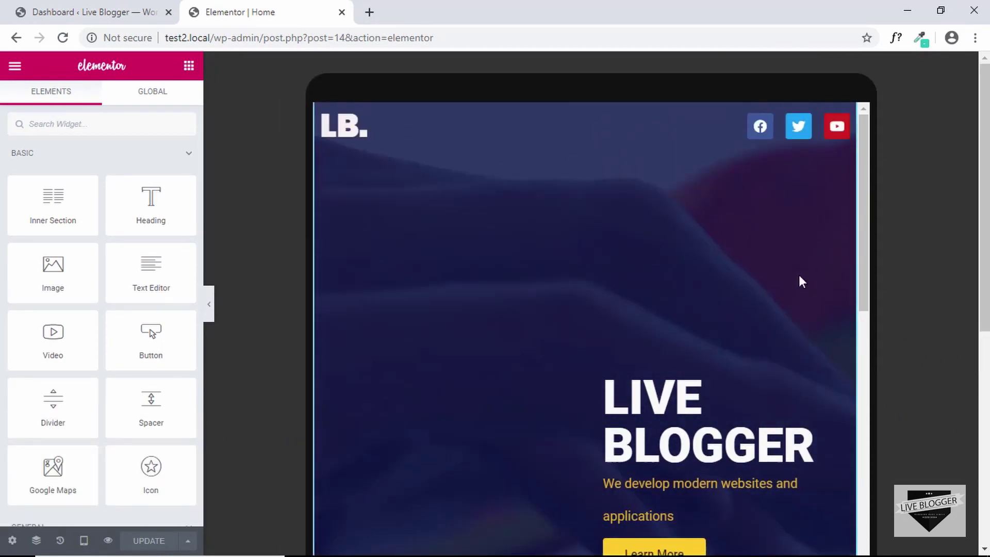
- Open the advanced settings of the column holding the hero text and set its tablet padding to 0 on all four sides
scroll(798, 281, "down", 2)
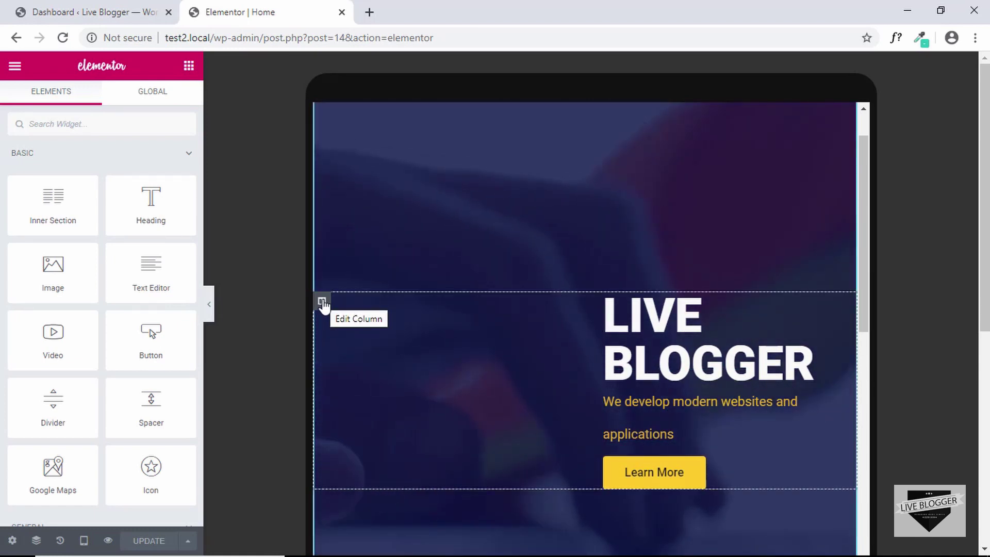
right_click(323, 305)
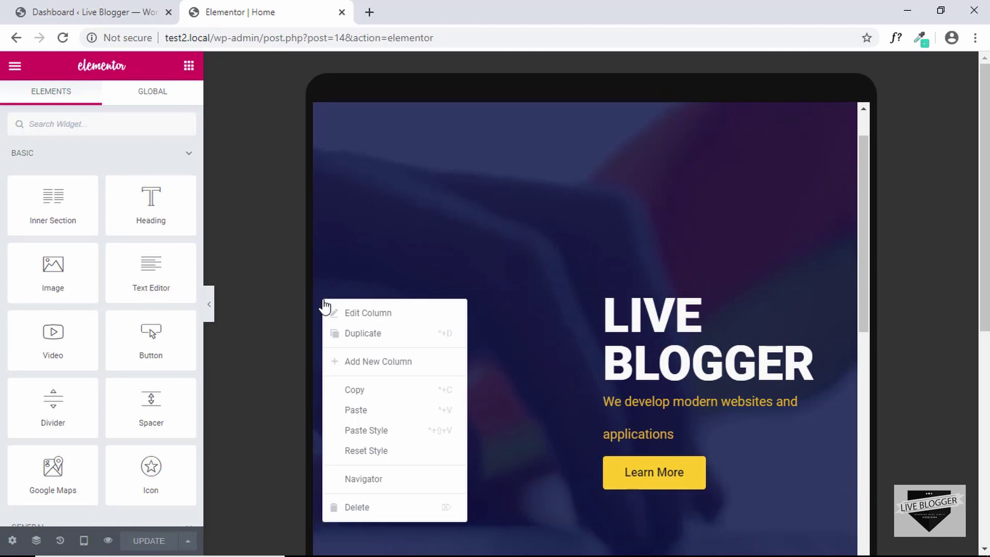
left_click(380, 320)
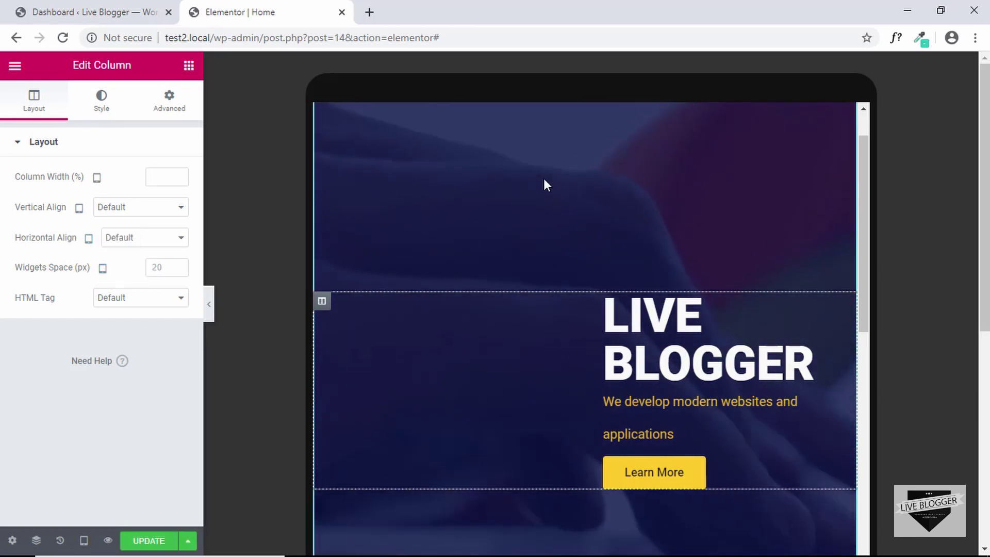
scroll(544, 179, "up", 1)
scroll(545, 183, "up", 2)
left_click(164, 98)
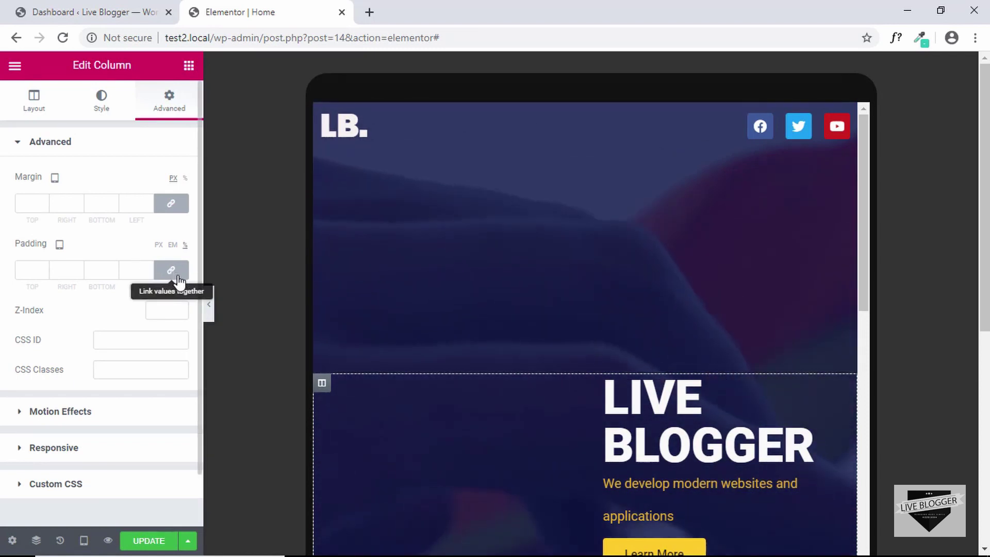
left_click(177, 277)
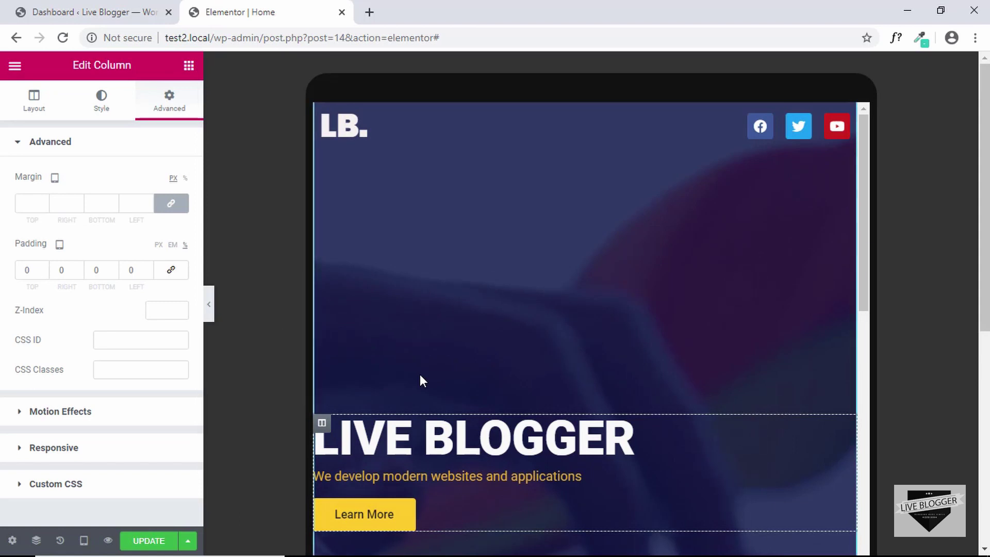
scroll(420, 381, "down", 3)
scroll(361, 356, "up", 1)
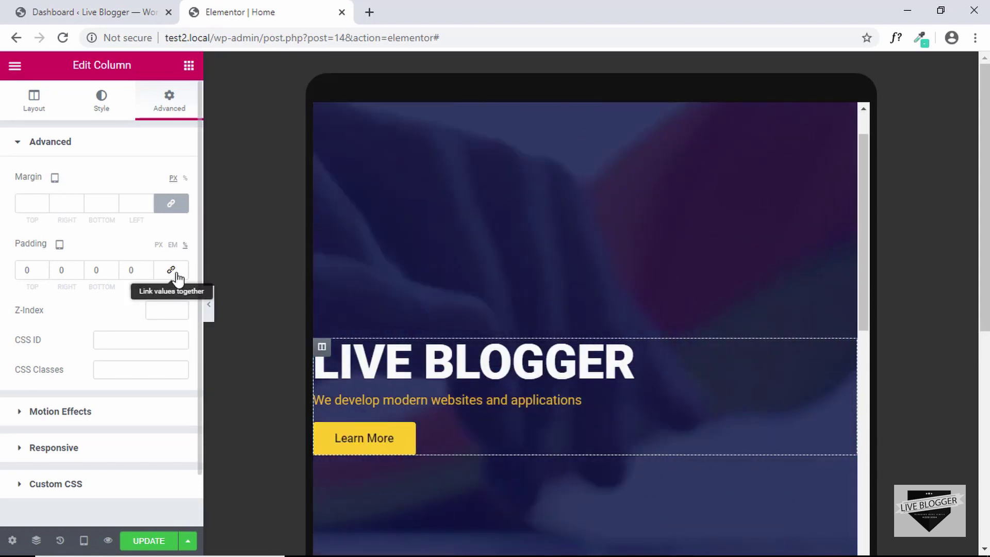
- Link the hero column's padding values and set the tablet padding to 4% on all sides
left_click(171, 270)
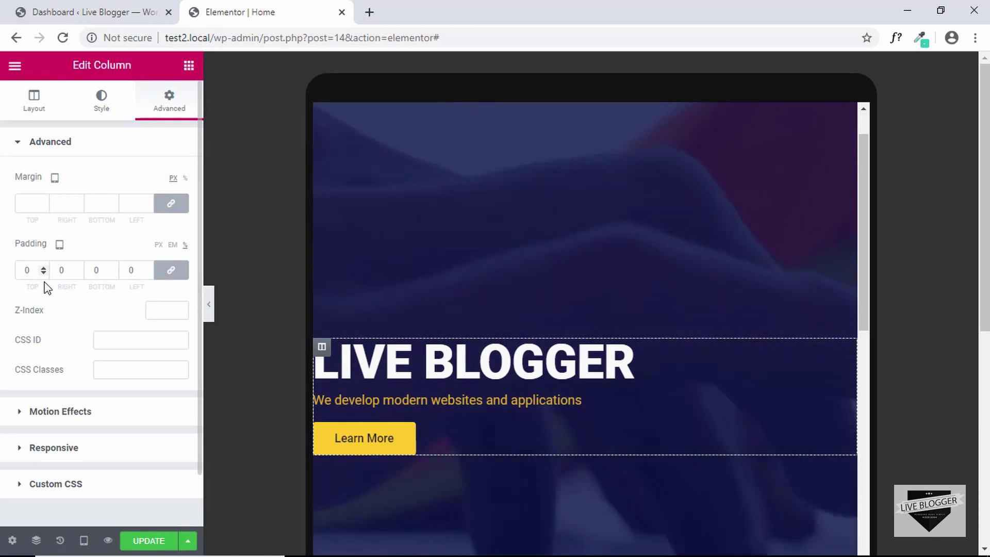
double_click(17, 270)
type("2")
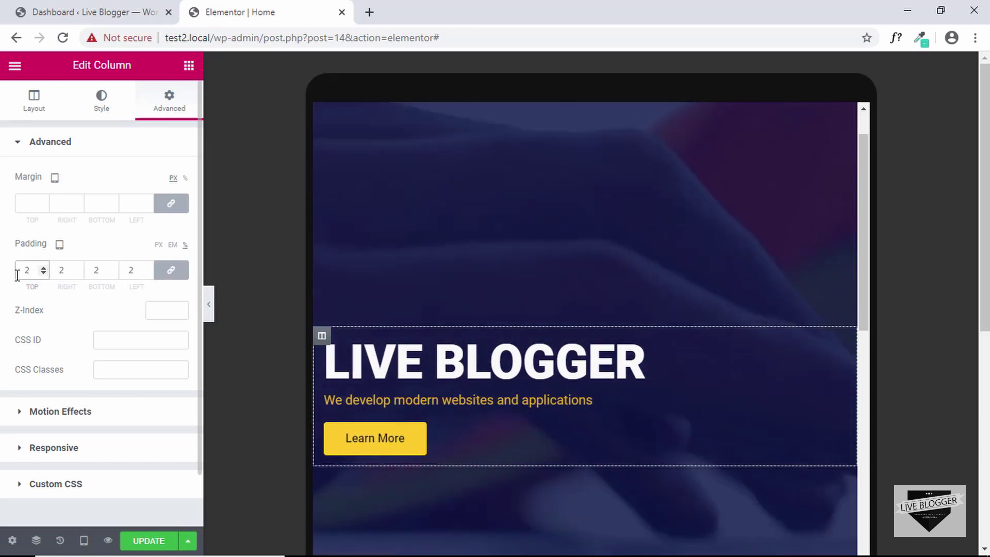
key("Up")
key("Up")
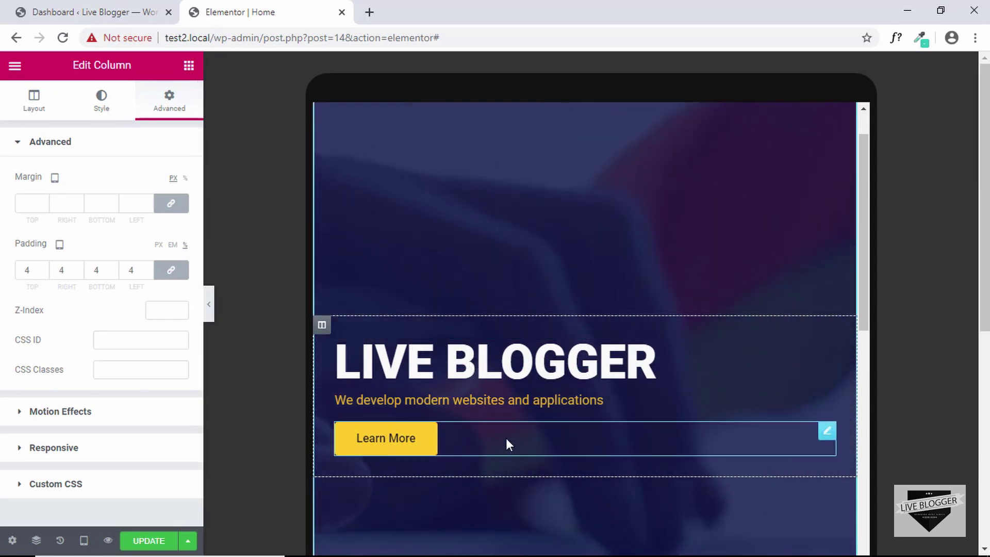
- Center-align the Live Blogger heading in the hero section for tablet
left_click(418, 354)
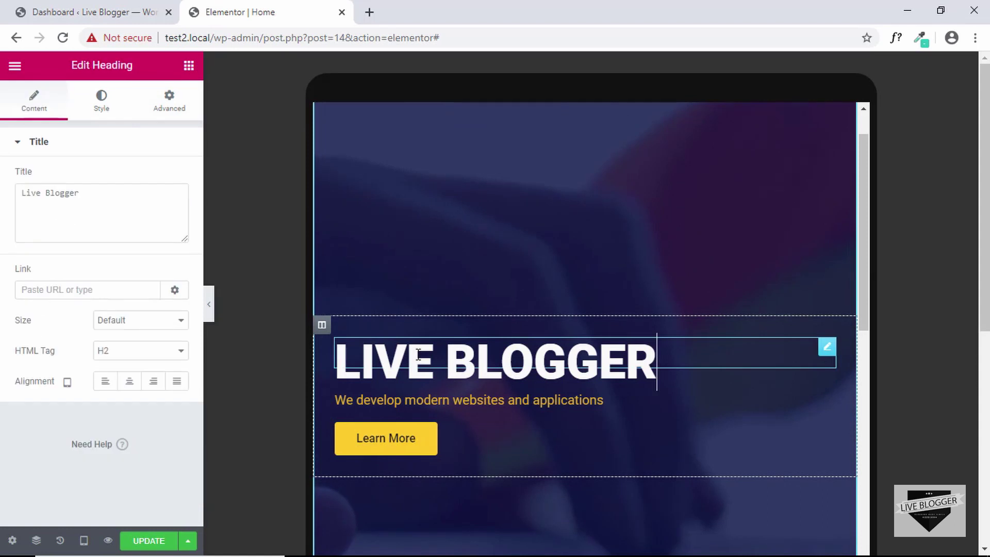
right_click(418, 354)
left_click(448, 355)
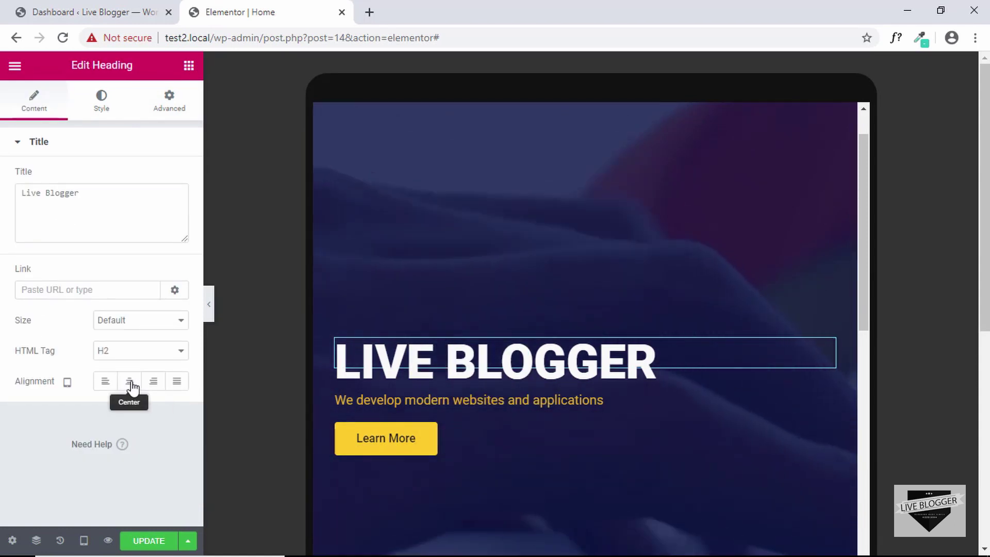
left_click(130, 382)
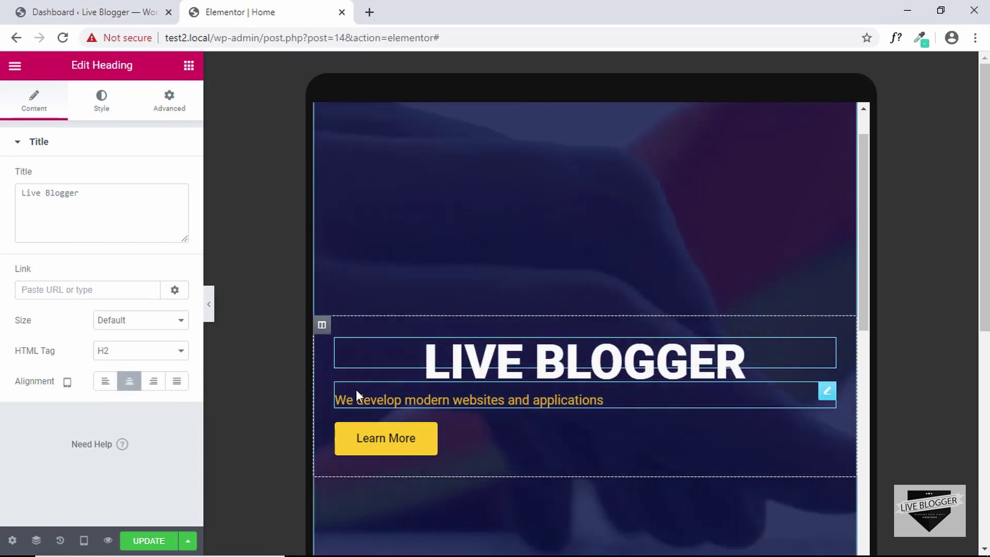
- Center-align the tagline text "We develop modern websites and applications" for tablet
right_click(481, 399)
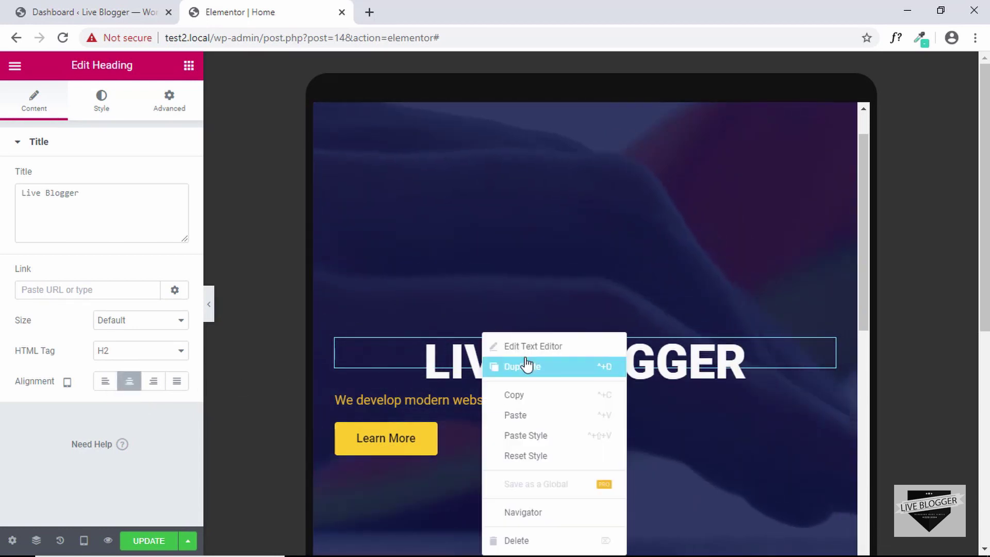
left_click(546, 355)
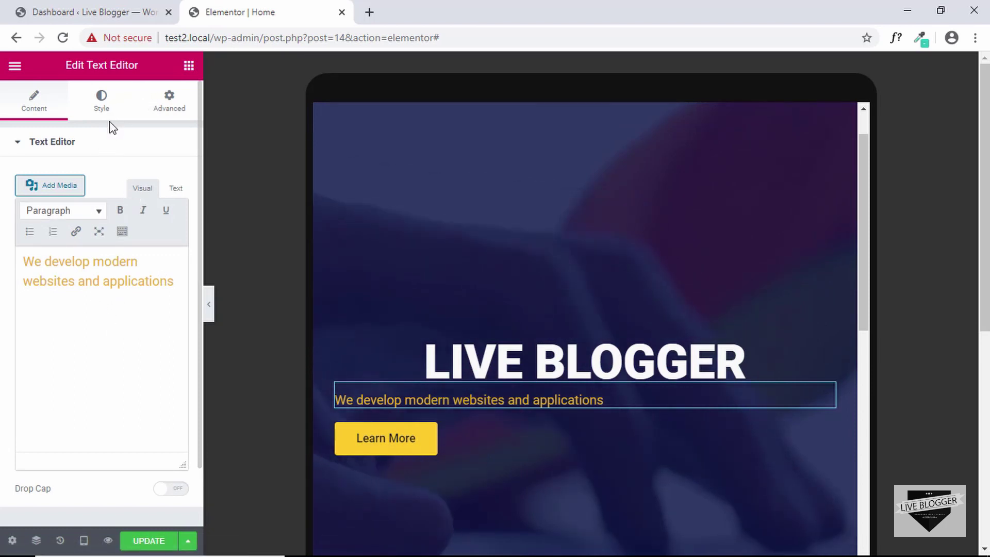
left_click(103, 103)
left_click(130, 181)
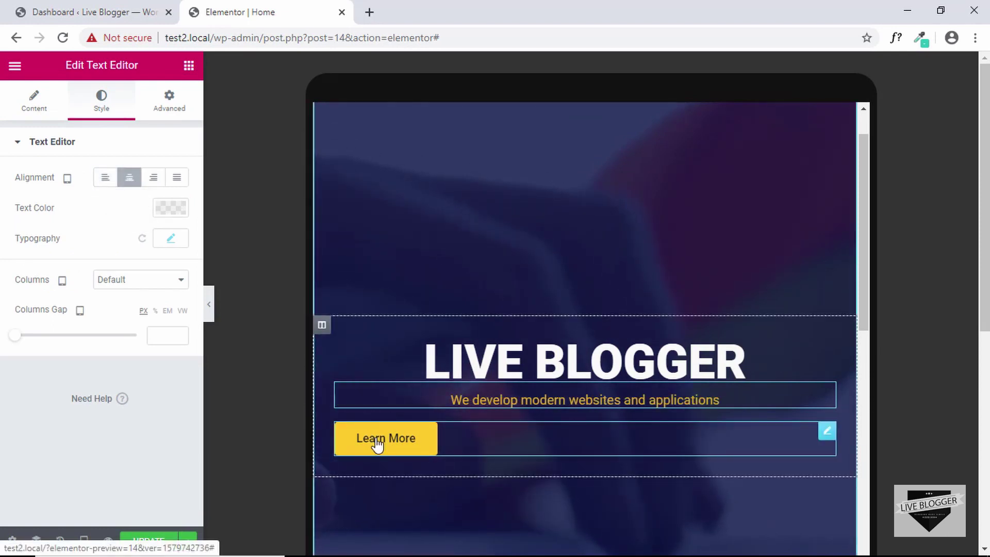
- Center-align the Learn More button for tablet and check the hero section's layout
right_click(412, 441)
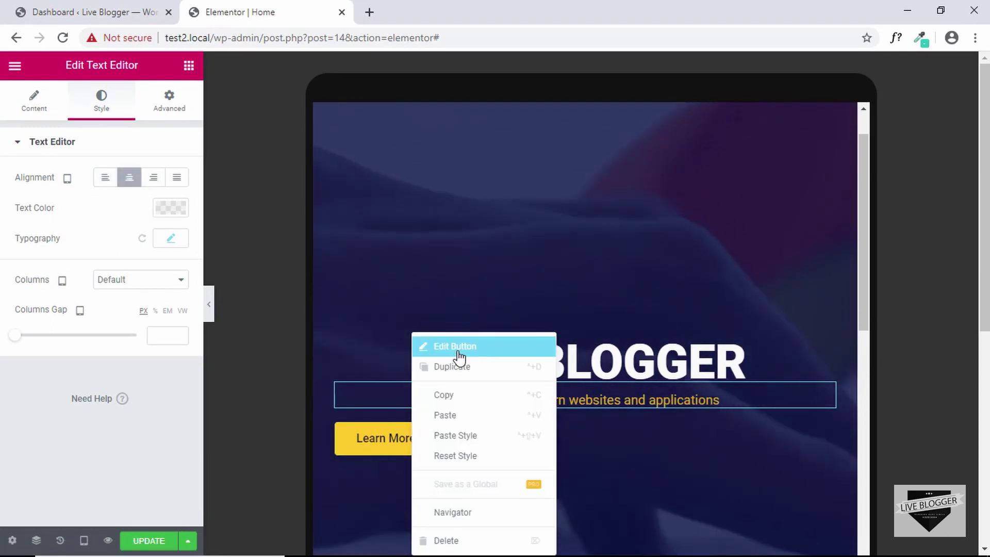
left_click(454, 346)
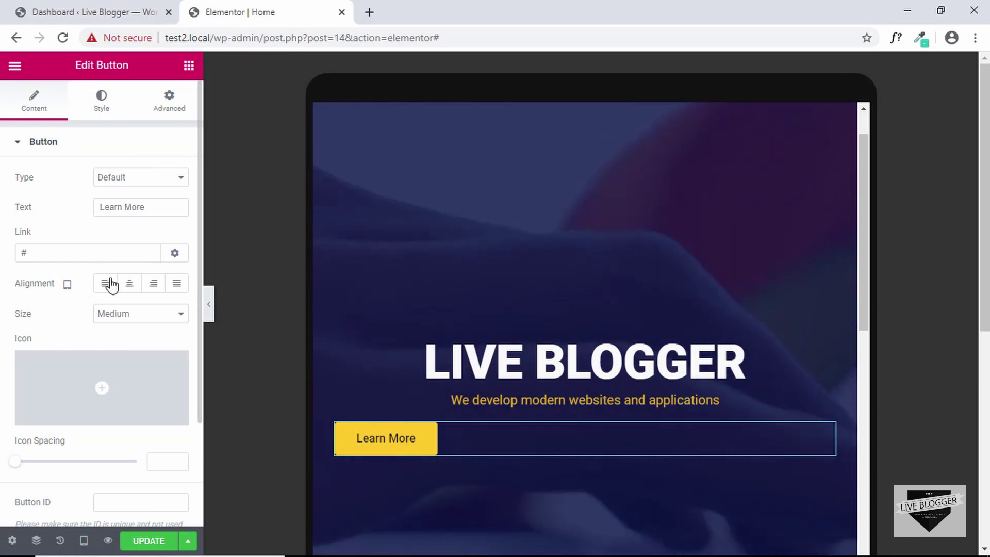
left_click(131, 288)
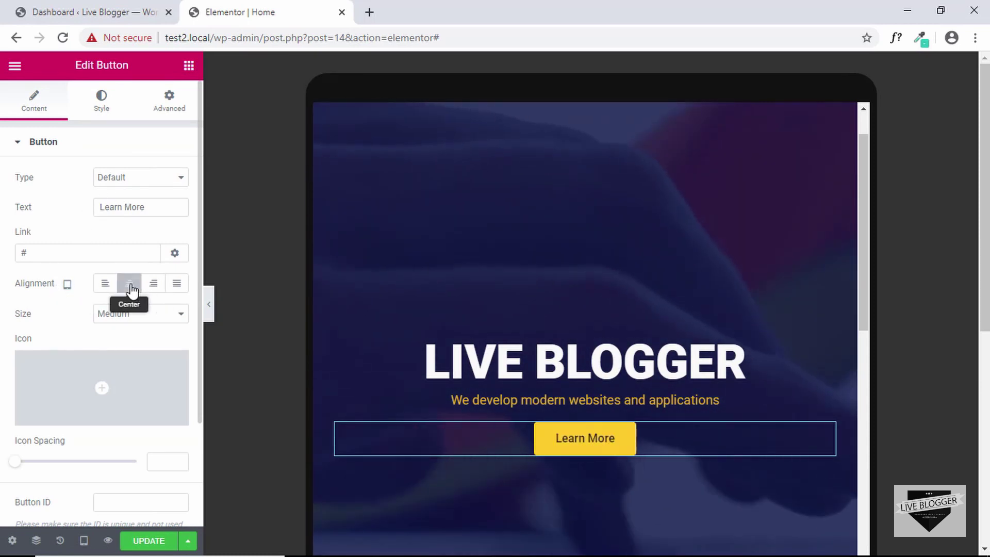
scroll(732, 261, "up", 2)
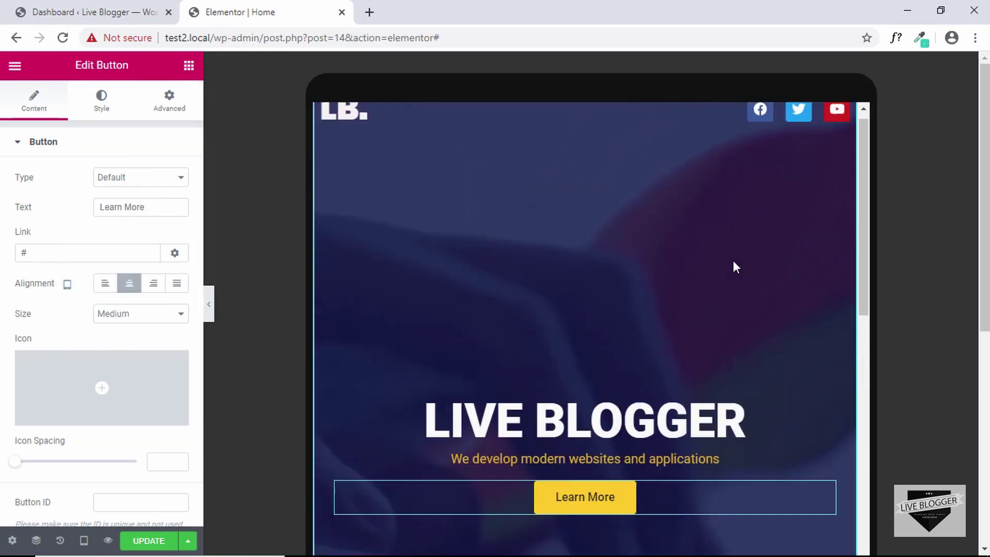
scroll(733, 263, "up", 1)
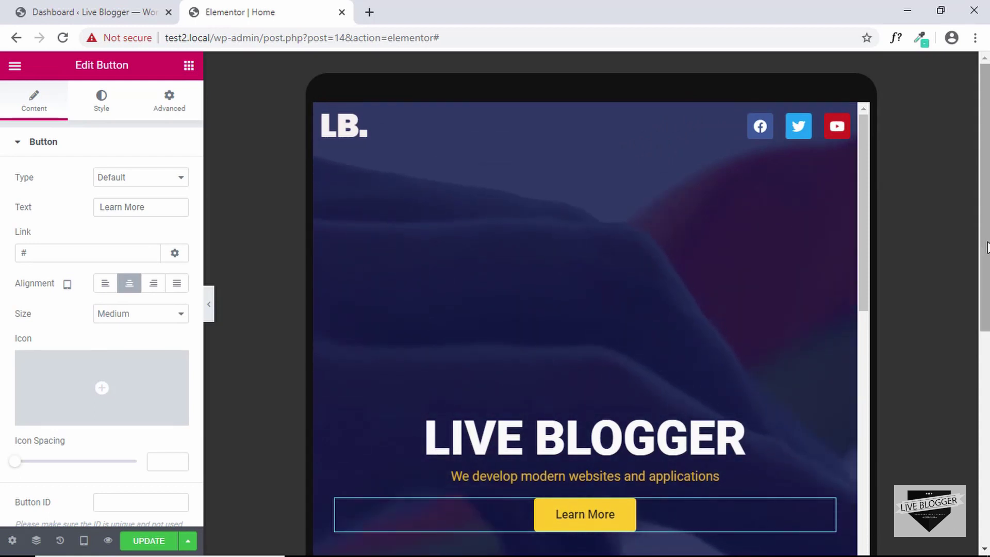
scroll(986, 247, "down", 7)
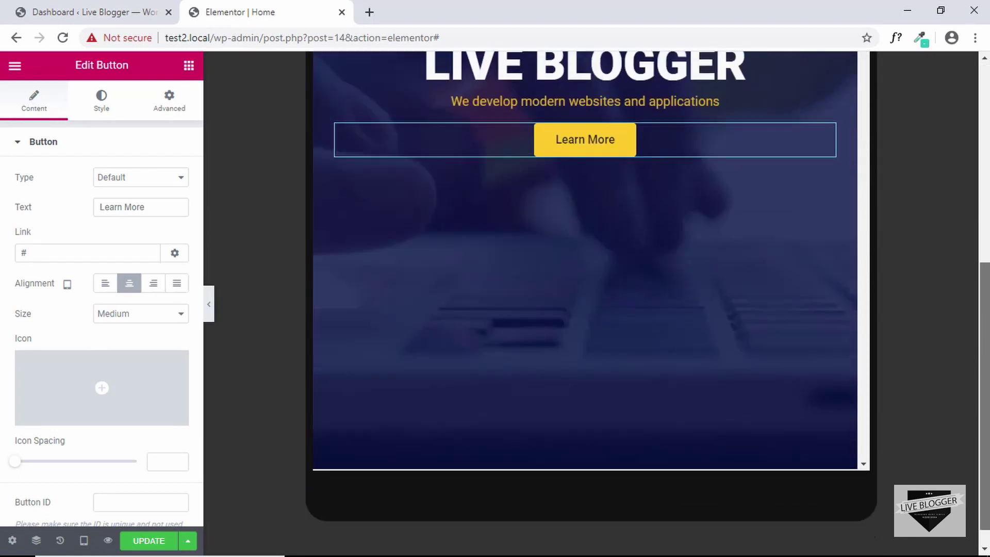
scroll(982, 174, "up", 7)
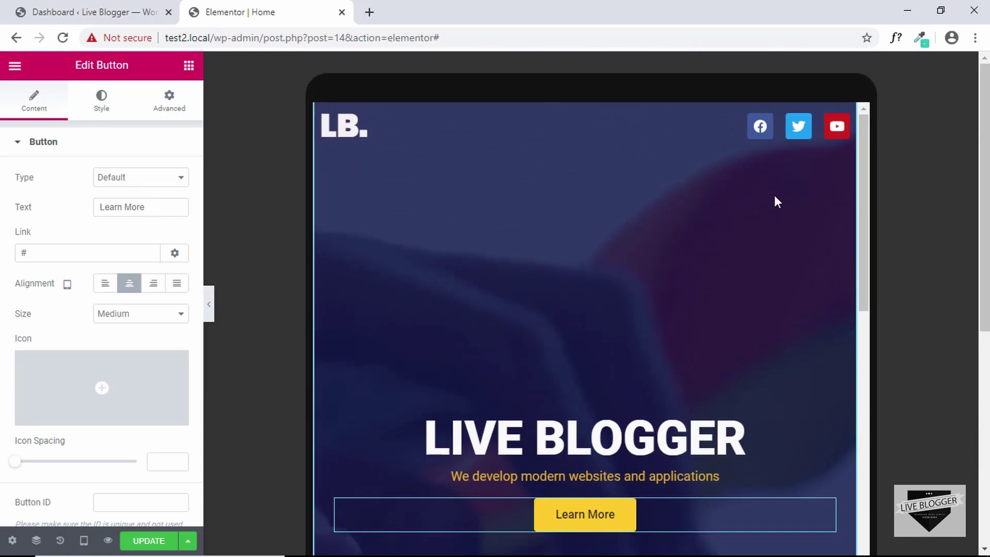
- Set the "Our Services" heading's font size to 48 px for tablet
scroll(774, 196, "down", 4)
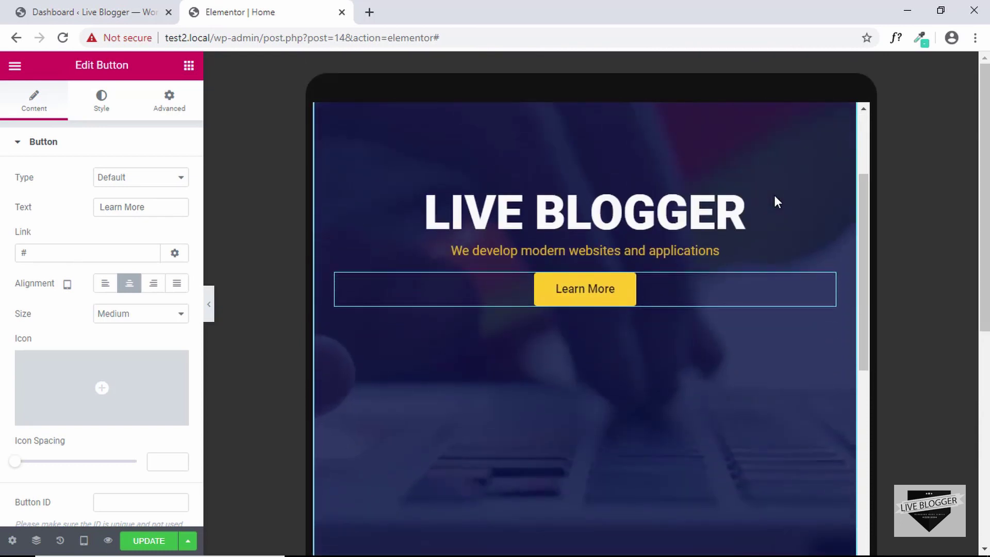
scroll(775, 197, "down", 5)
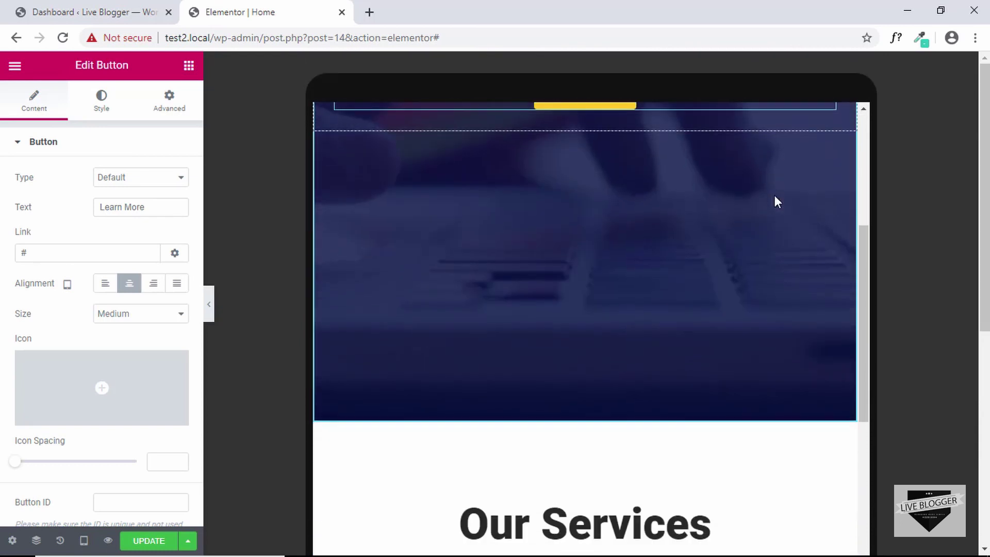
scroll(775, 195, "down", 5)
left_click(452, 340)
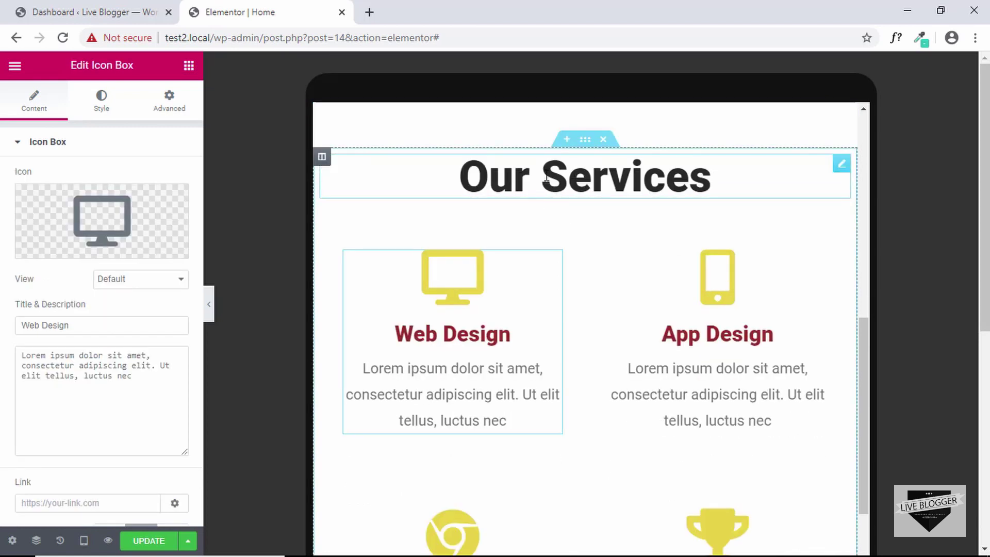
right_click(581, 175)
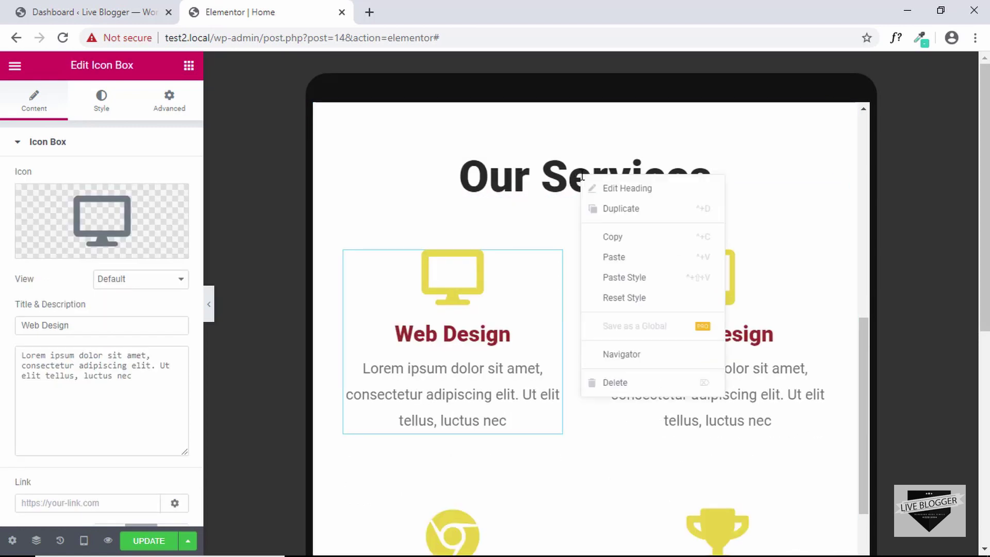
left_click(612, 189)
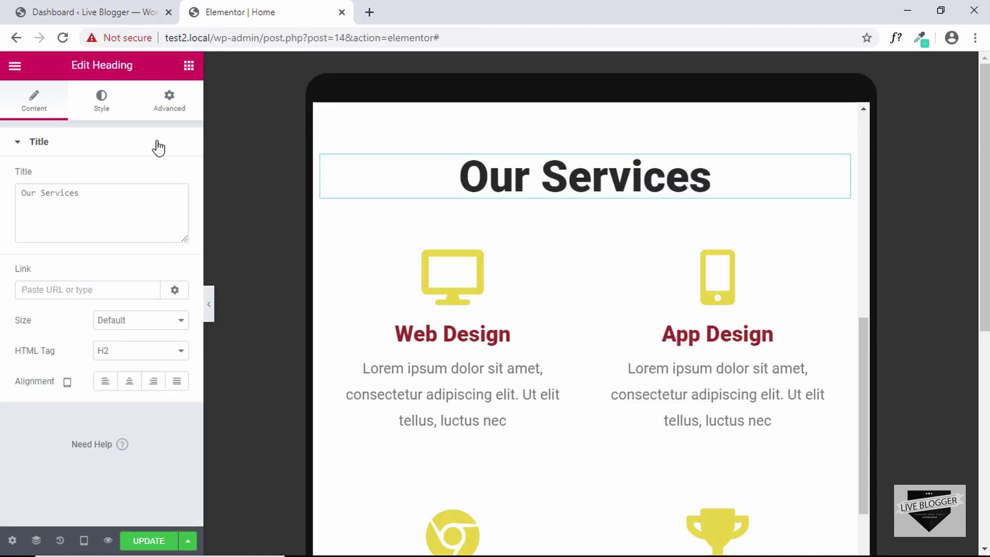
left_click(108, 109)
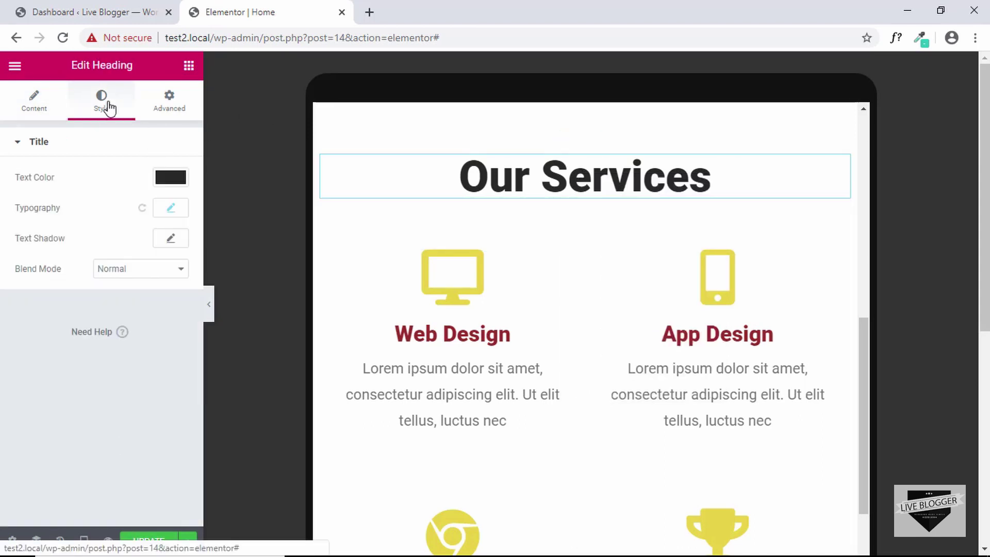
left_click(172, 209)
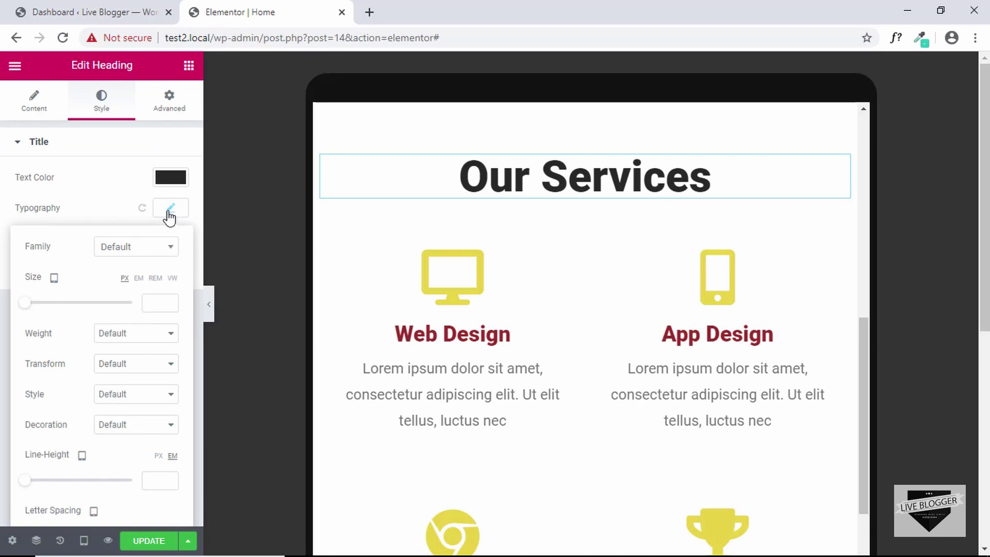
left_click_drag(33, 308, 58, 313)
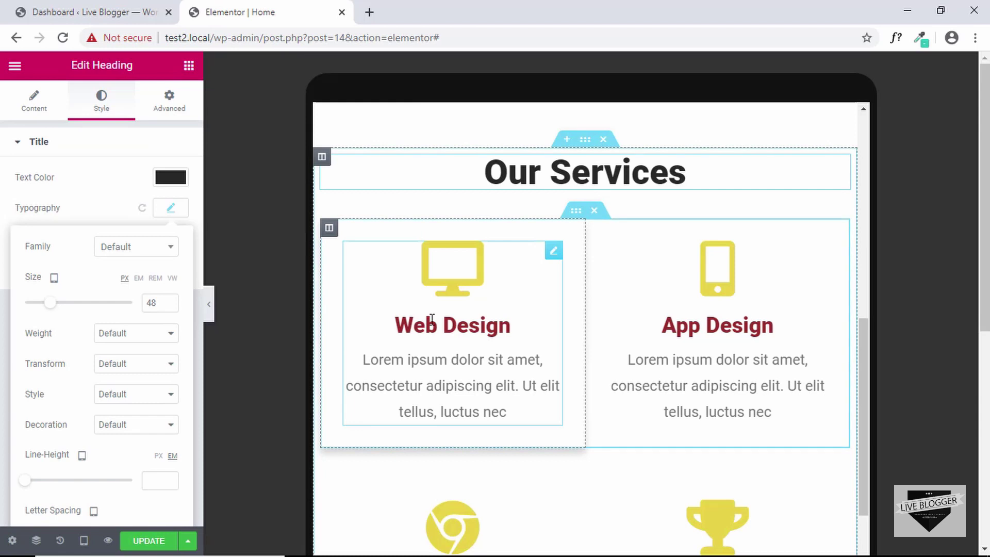
- Reduce the font size of the Web Design icon box's description text for tablet
scroll(431, 319, "down", 1)
scroll(431, 322, "up", 1)
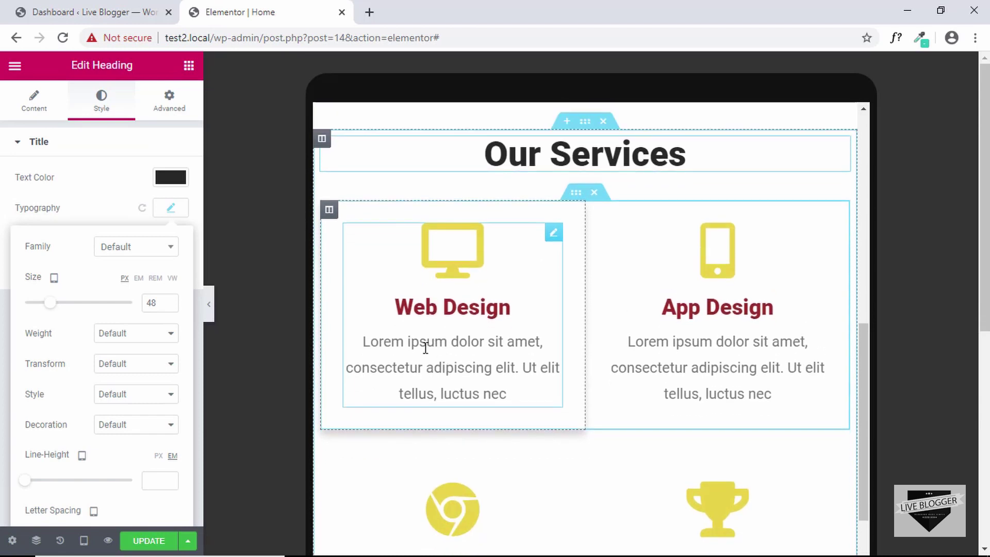
left_click(445, 354)
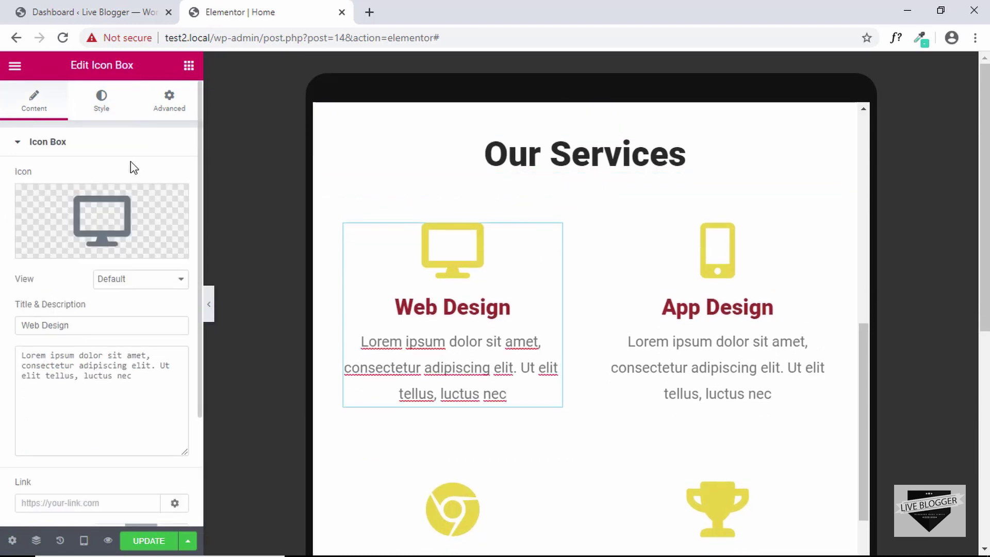
left_click(103, 103)
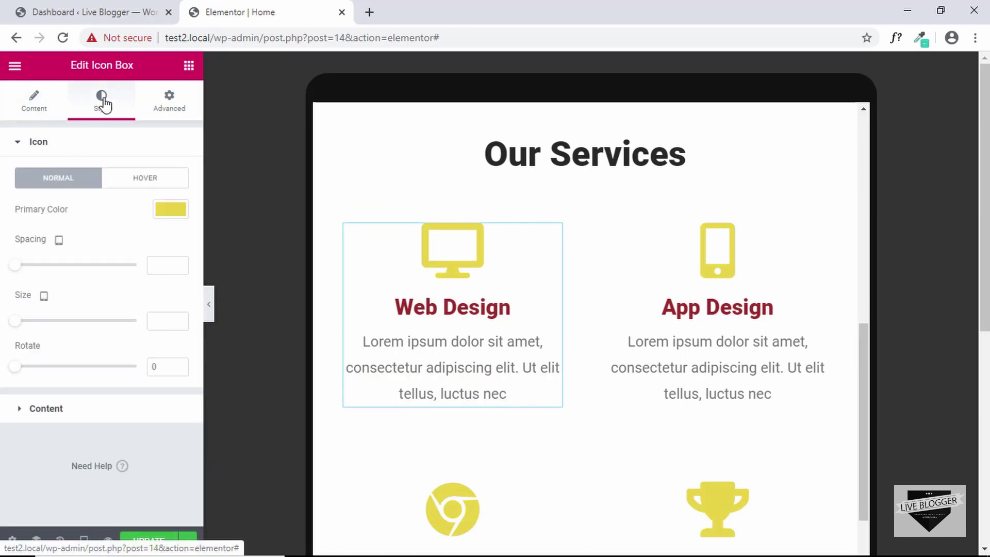
left_click(47, 408)
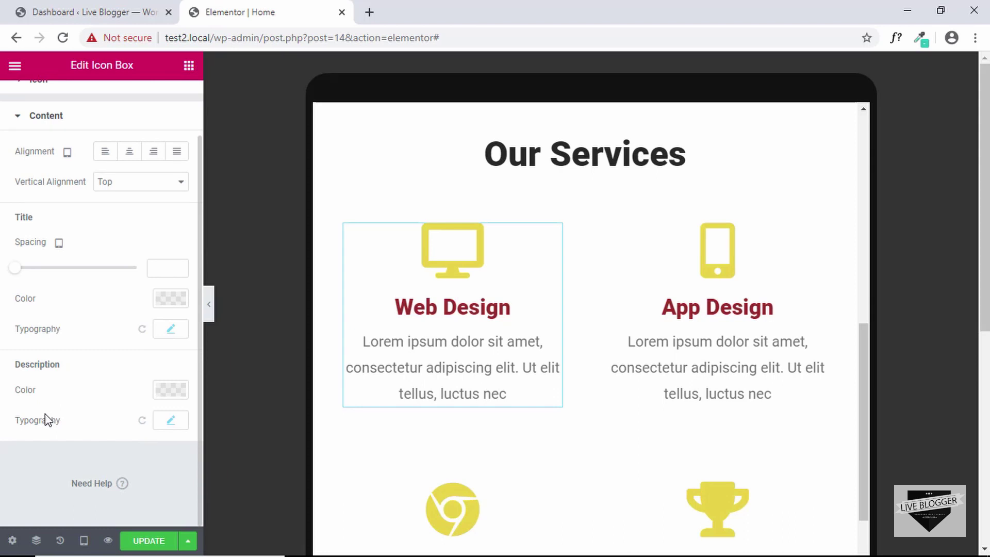
left_click(171, 422)
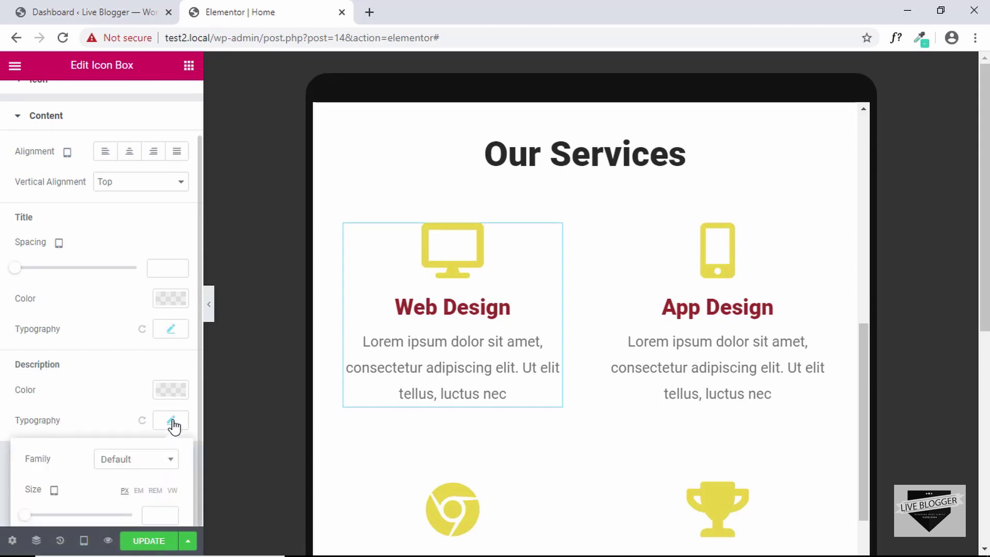
scroll(114, 427, "down", 4)
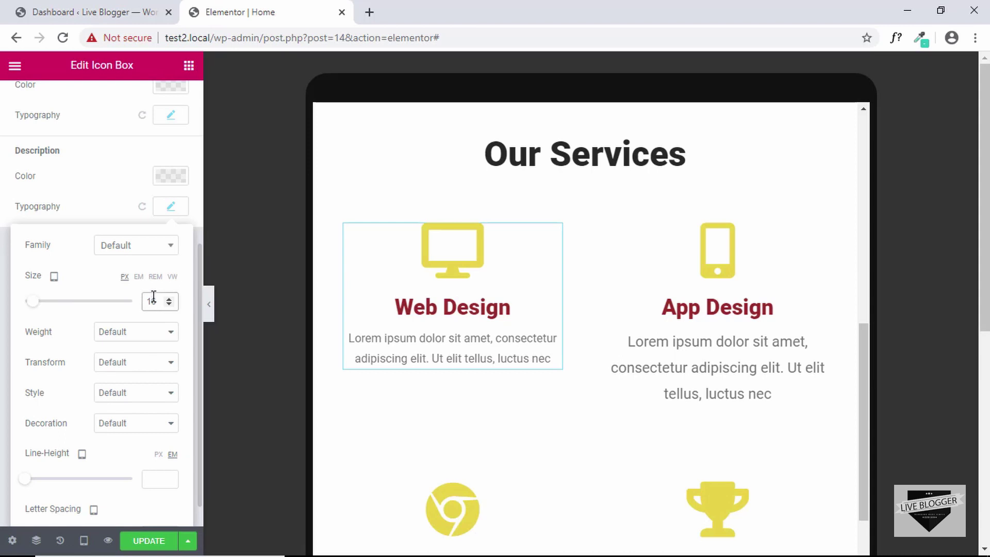
left_click(423, 198)
- Copy the Web Design icon box and paste its style onto the App Design icon box
scroll(423, 198, "down", 1)
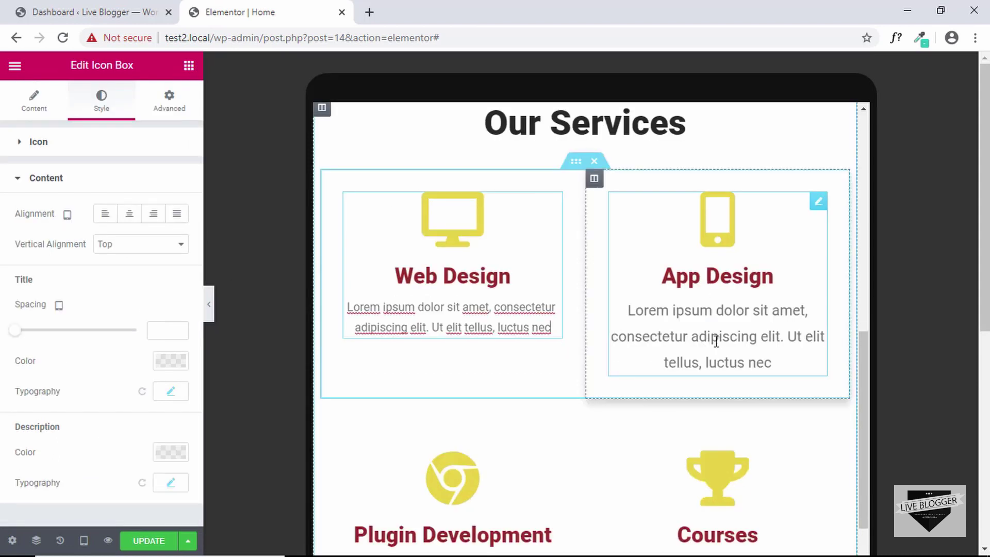
right_click(507, 245)
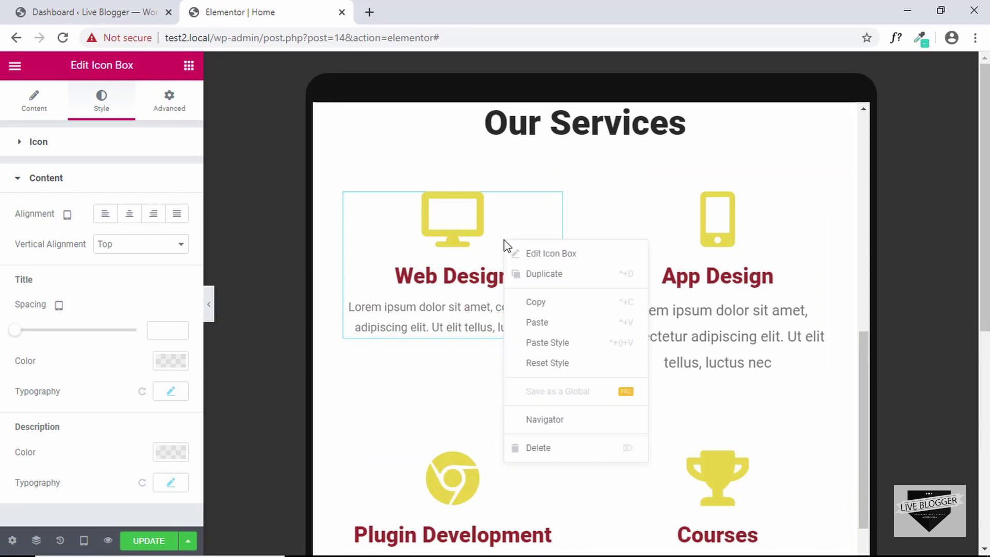
left_click(541, 303)
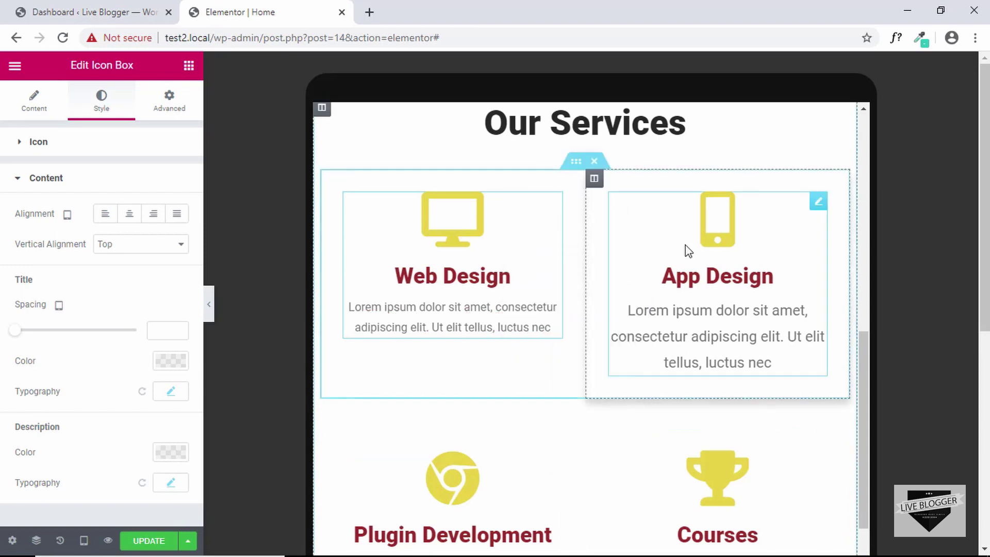
right_click(688, 251)
left_click(672, 253)
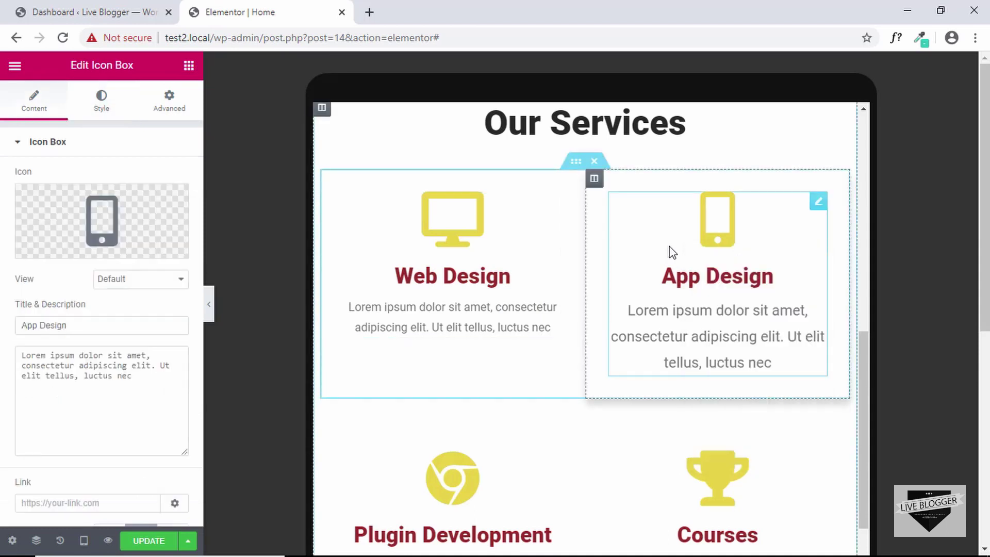
right_click(672, 253)
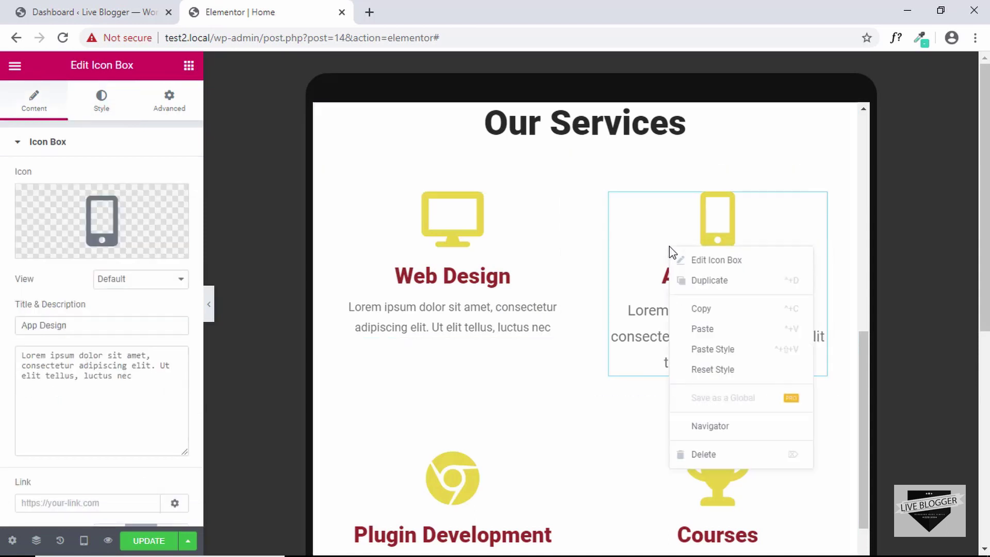
left_click(707, 350)
- Paste the copied icon box style onto the Plugin Development and Courses icon boxes
scroll(707, 355, "down", 2)
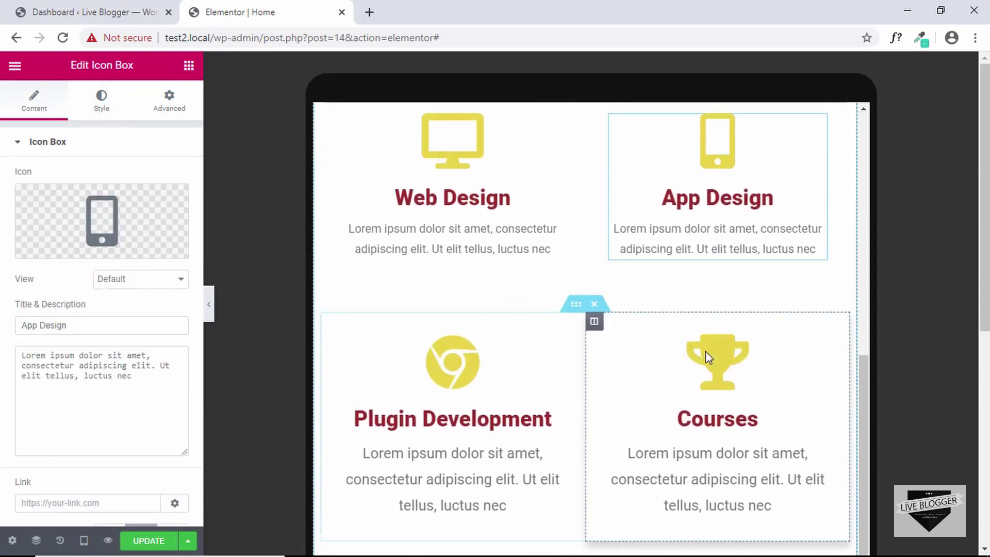
right_click(488, 407)
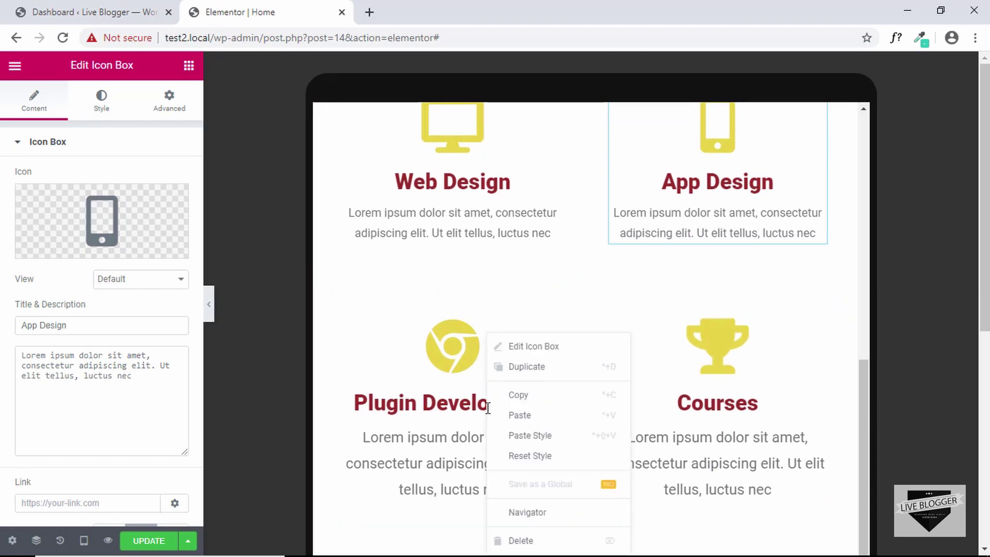
left_click(549, 436)
right_click(731, 372)
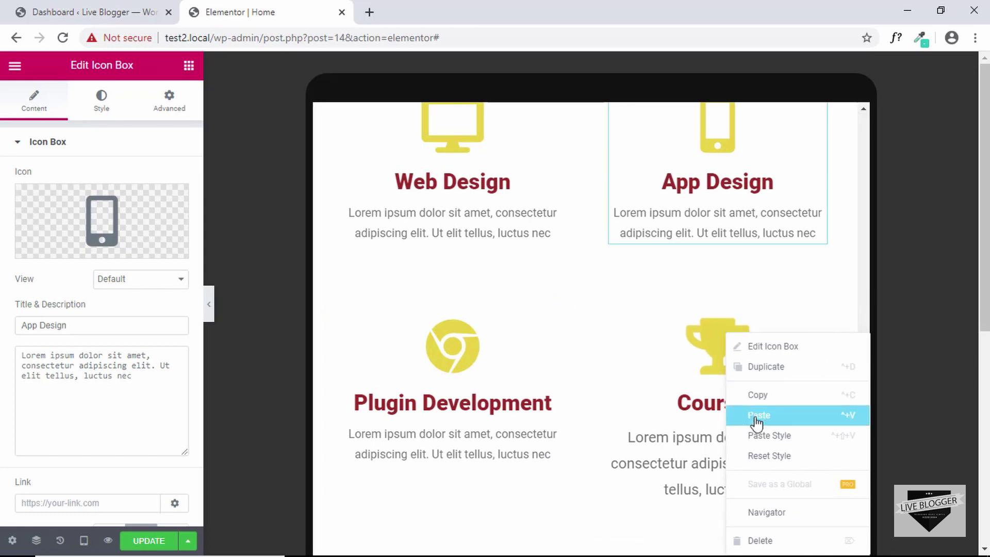
left_click(783, 436)
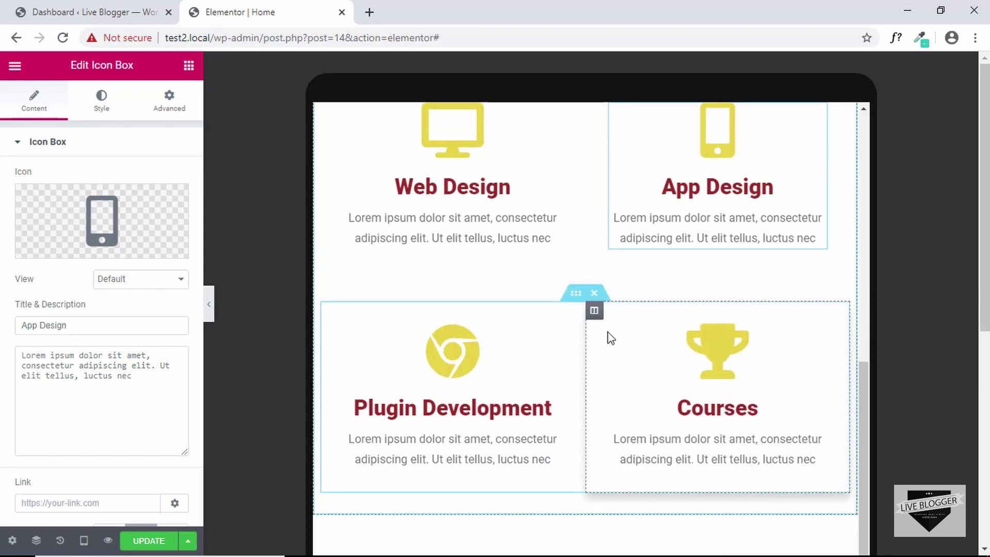
- Copy the "Our Services" heading and paste its style onto the "Completed Projects" heading
scroll(611, 337, "up", 3)
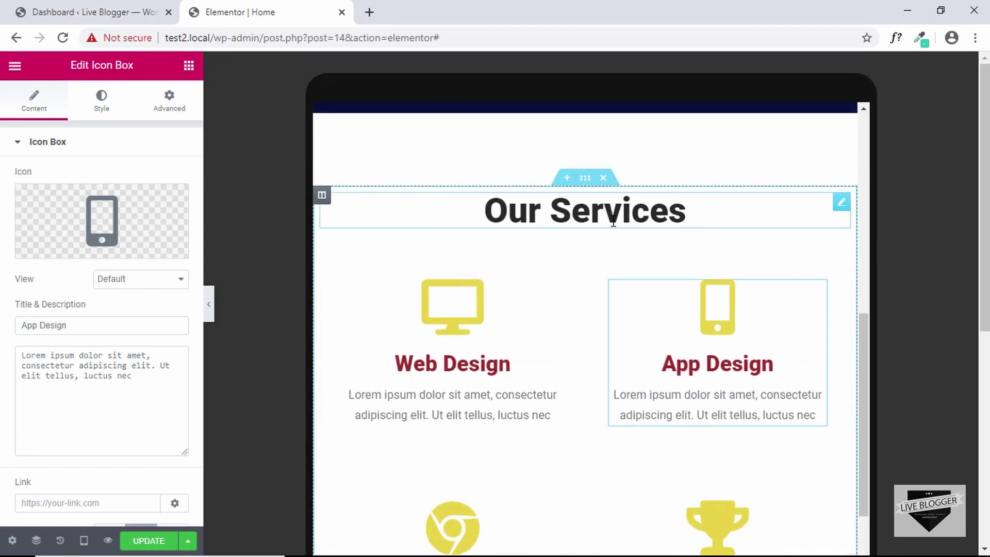
right_click(585, 215)
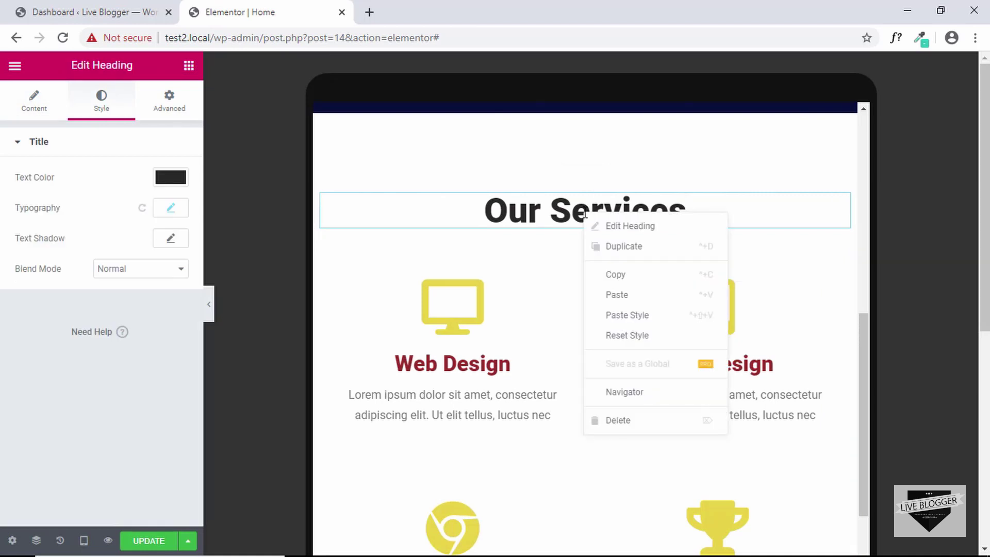
left_click(624, 280)
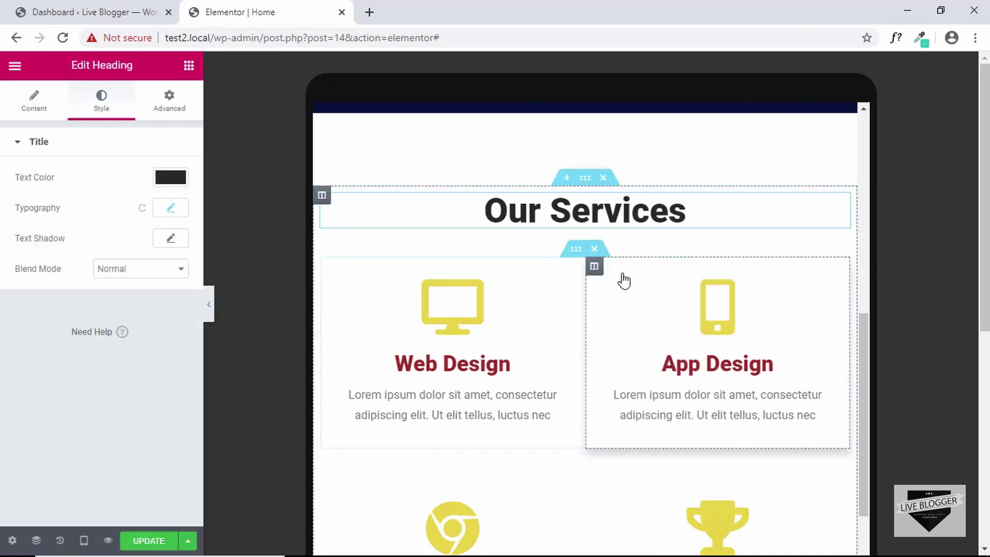
scroll(624, 279, "down", 5)
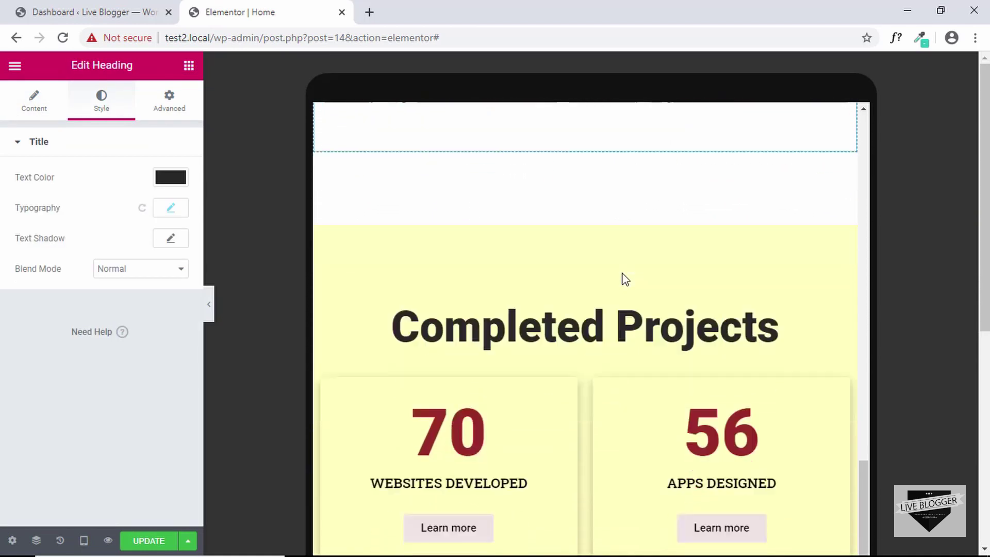
scroll(528, 142, "down", 2)
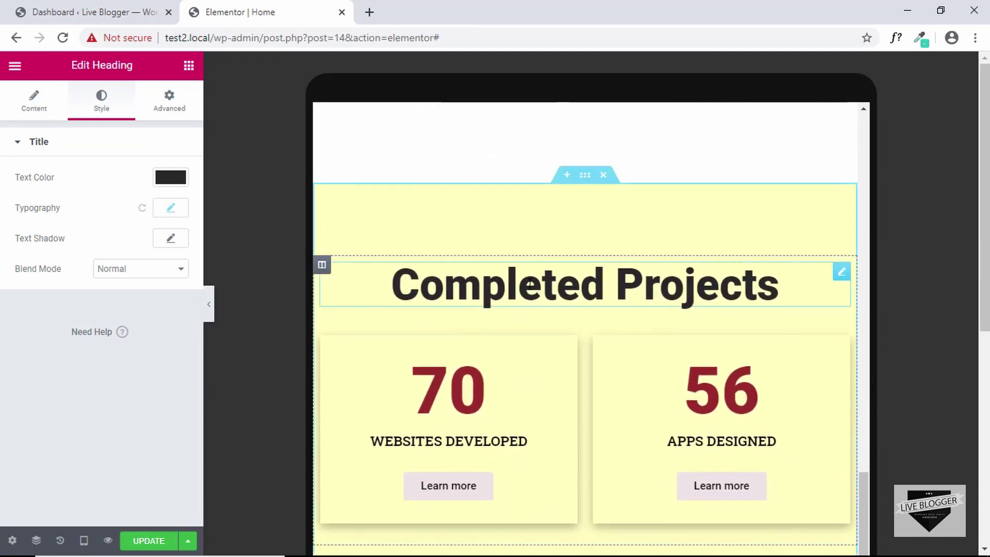
right_click(529, 285)
left_click(574, 386)
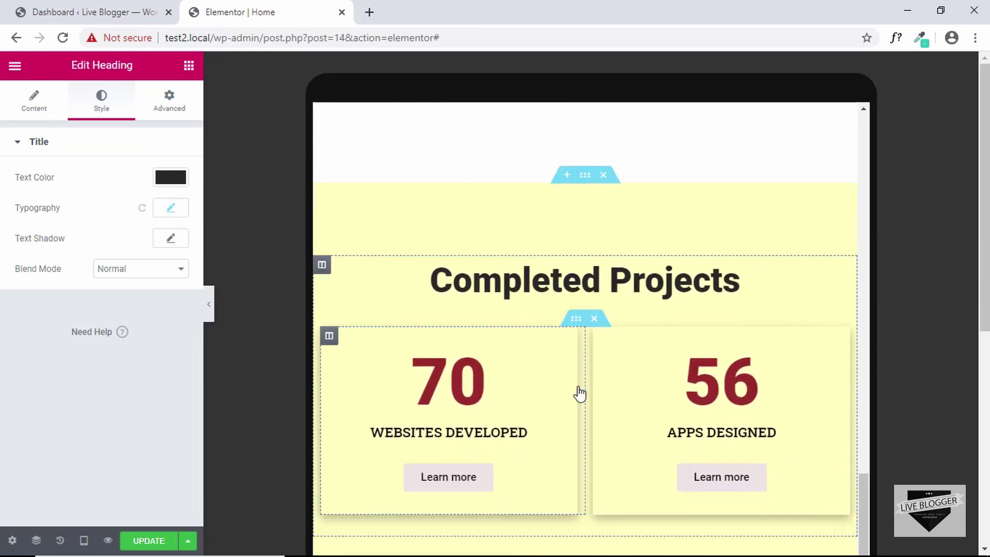
- Paste the copied heading style onto the "What people say?" heading and check the testimonials and footer layout
scroll(579, 393, "down", 2)
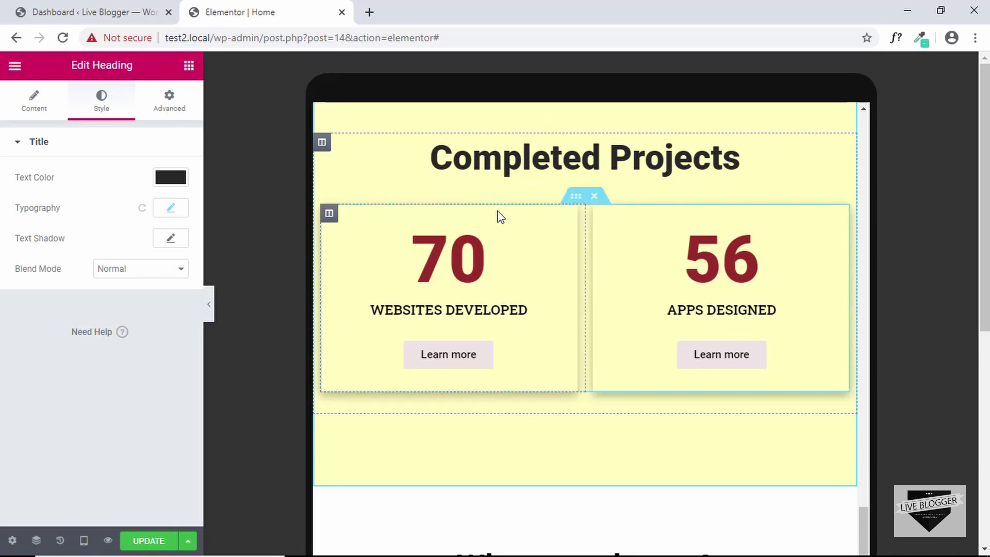
scroll(500, 217, "down", 4)
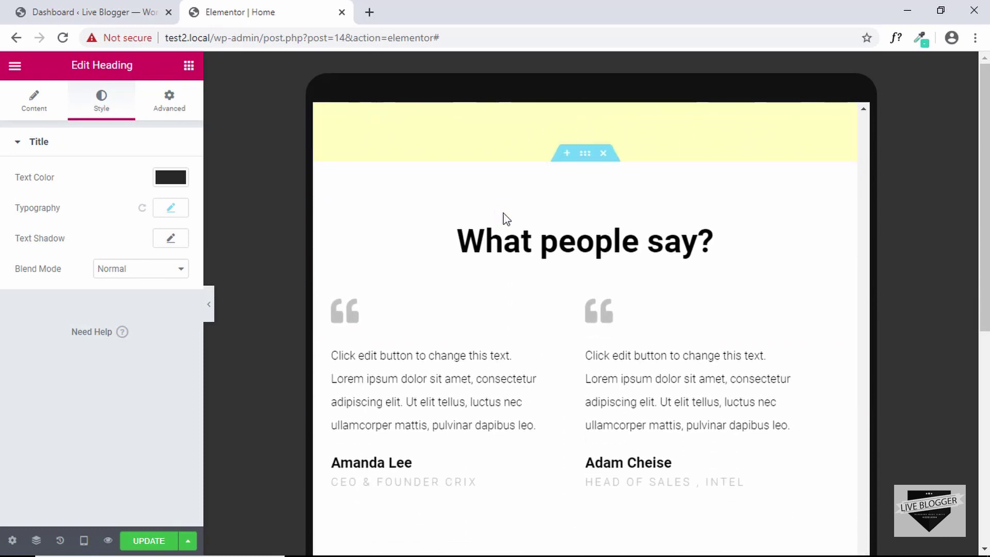
right_click(536, 242)
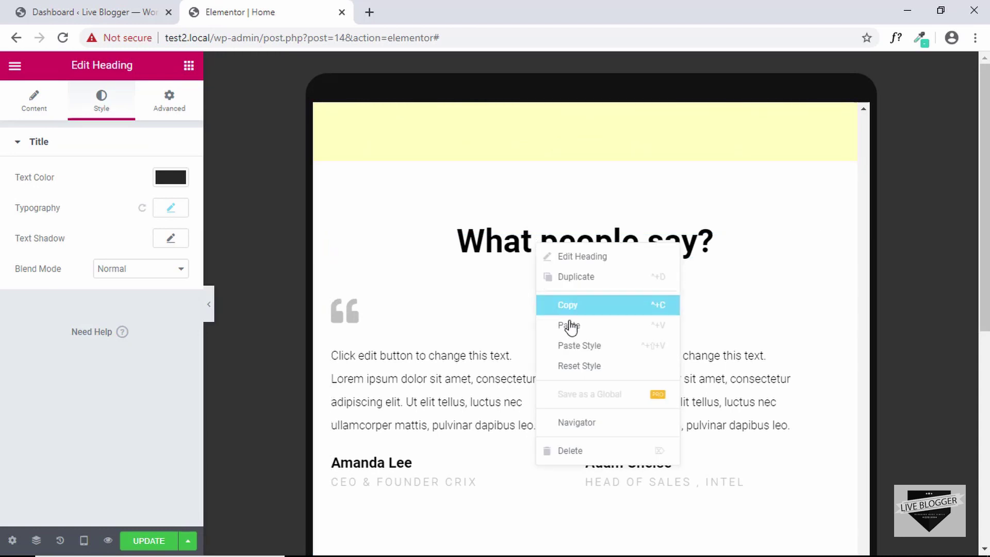
left_click(584, 346)
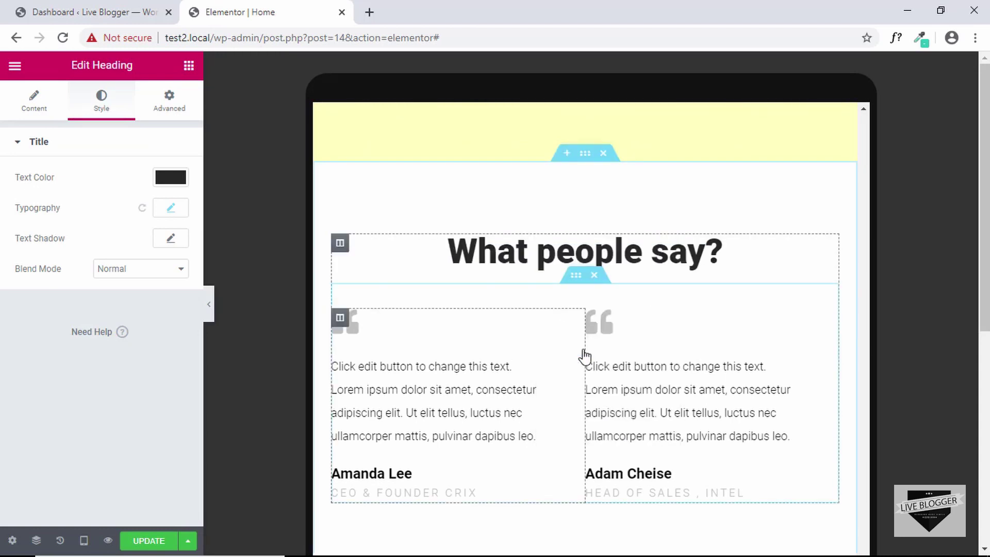
scroll(517, 348, "down", 2)
left_click(516, 350)
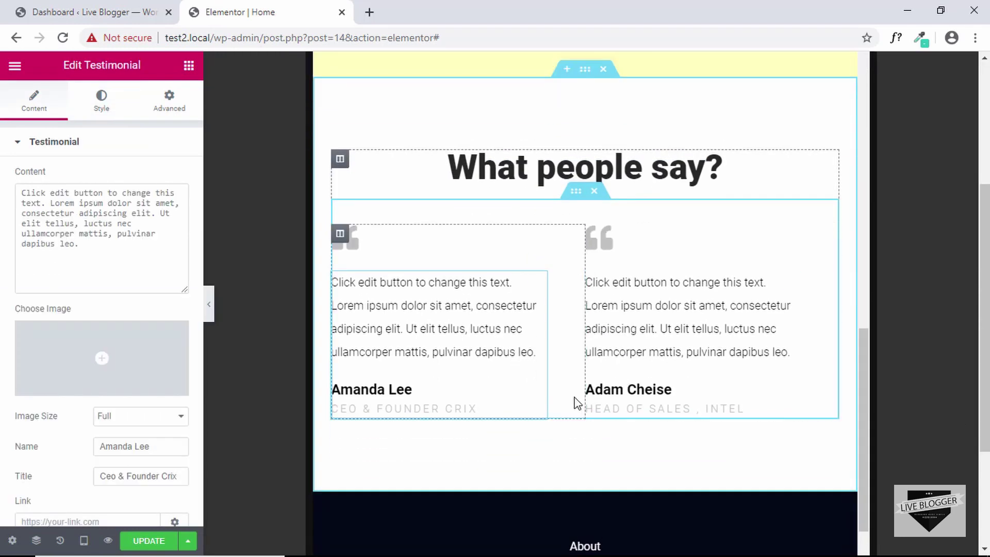
scroll(533, 443, "down", 5)
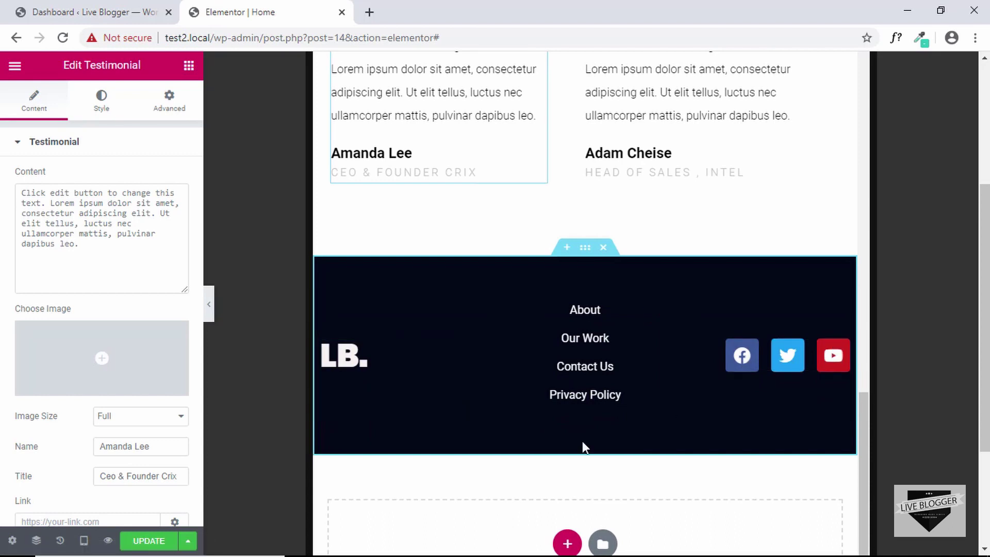
- Review the page sections in the tablet layout and compare the hero section between the desktop and tablet previews
scroll(583, 442, "down", 1)
scroll(598, 437, "up", 20)
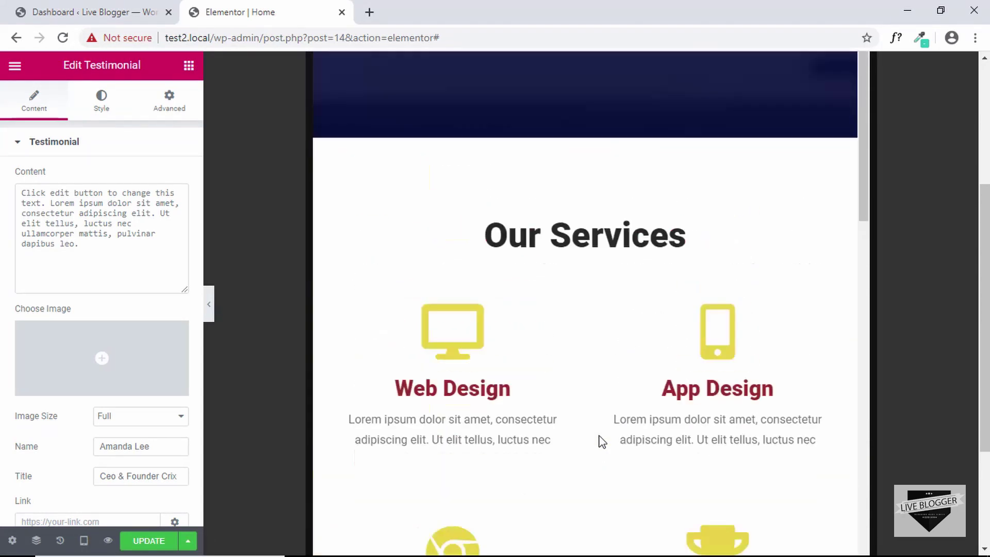
scroll(599, 437, "up", 10)
left_click(84, 540)
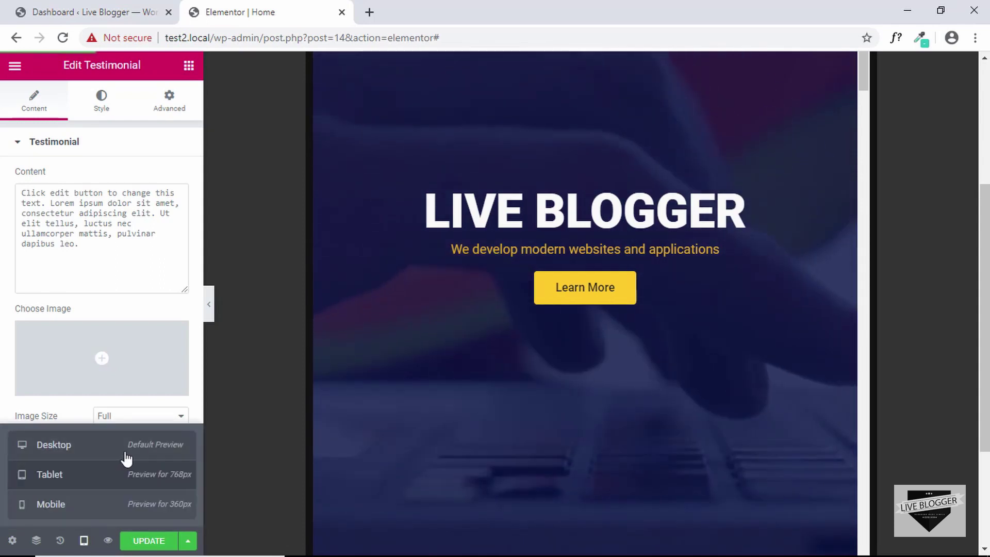
left_click(126, 457)
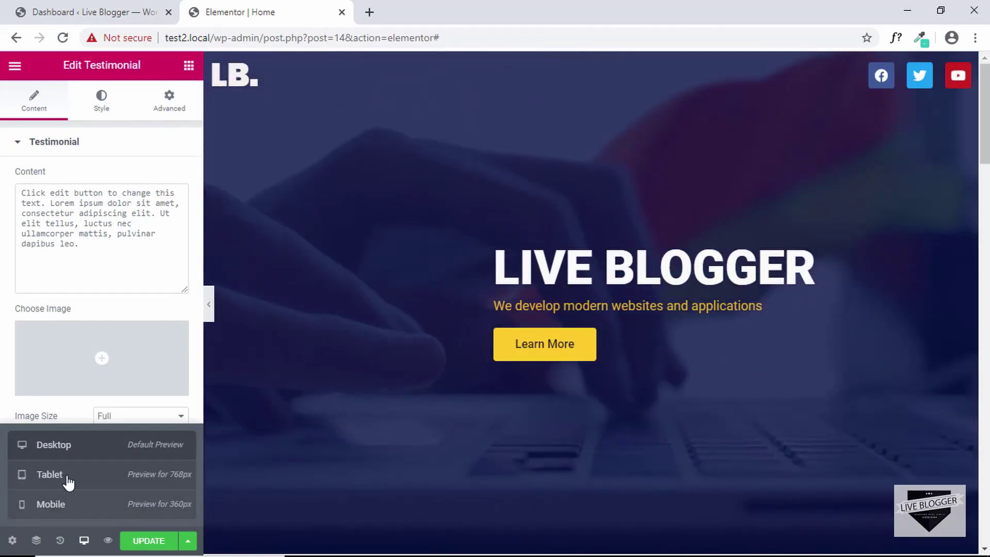
left_click(68, 479)
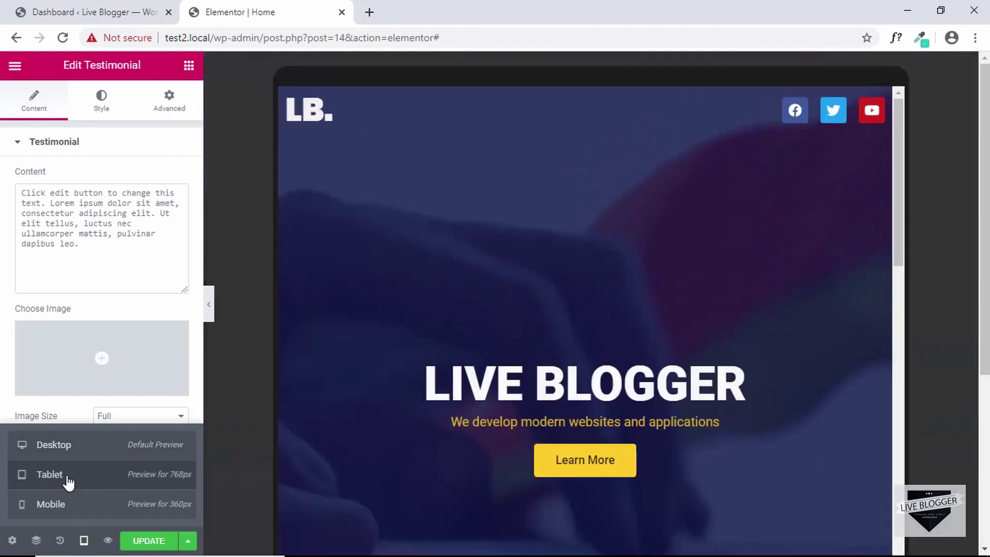
scroll(444, 360, "down", 15)
scroll(443, 360, "up", 8)
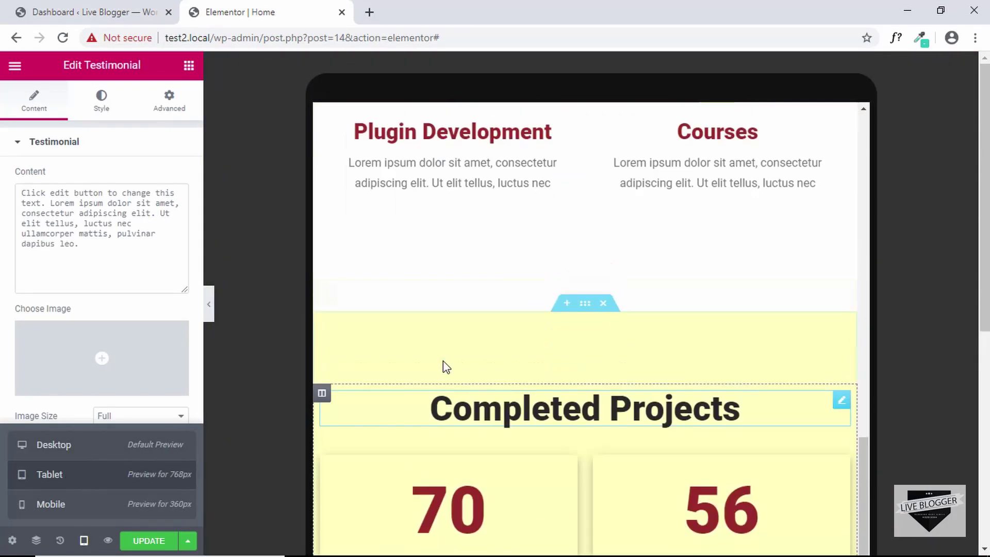
scroll(447, 367, "up", 10)
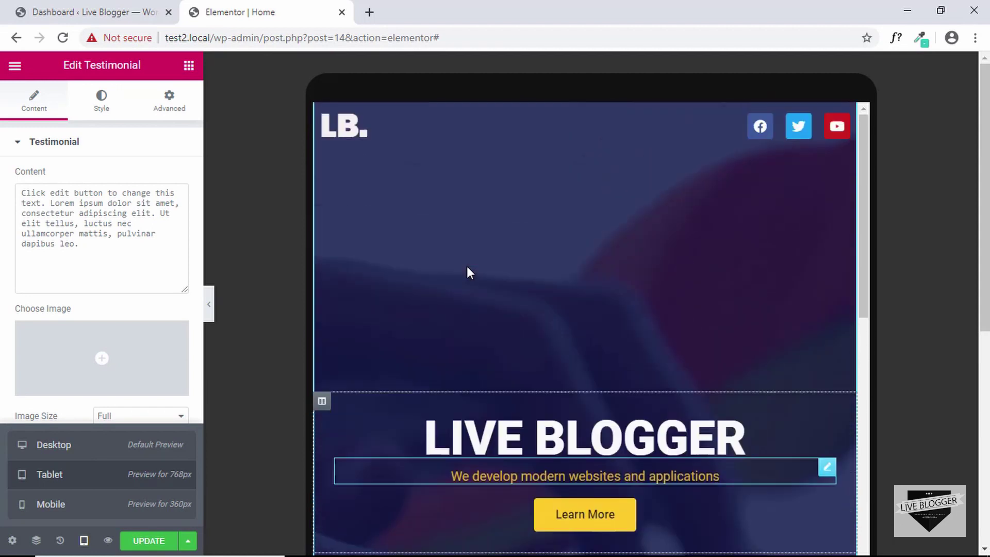
scroll(516, 219, "down", 2)
scroll(517, 219, "up", 2)
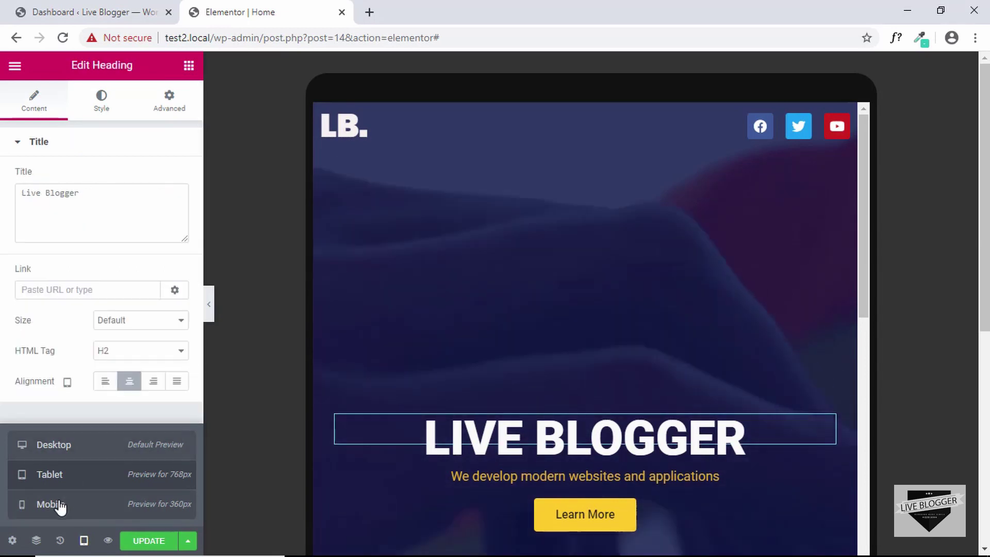
- Switch to the mobile preview and set the "Live Blogger" heading's font size to 40 px
left_click(60, 504)
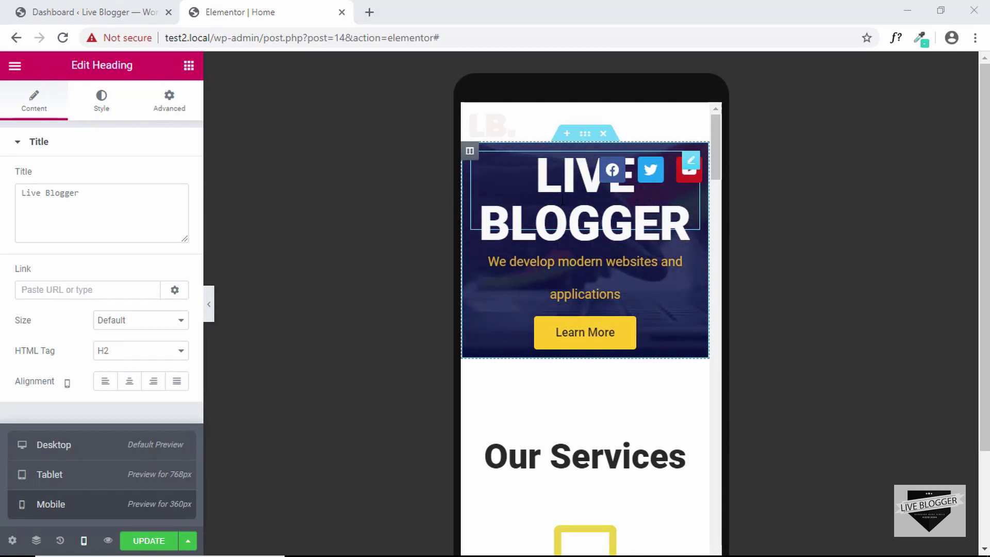
right_click(526, 221)
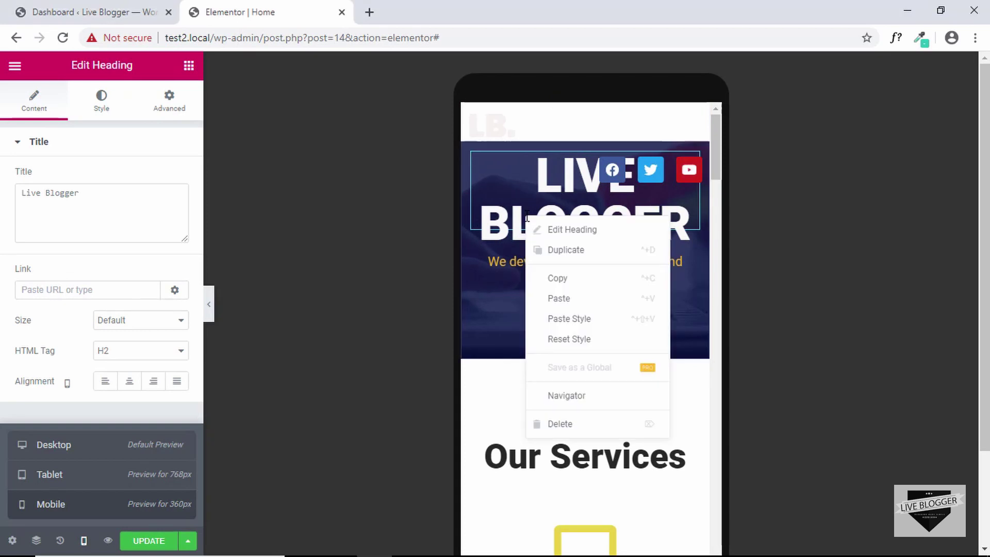
left_click(559, 234)
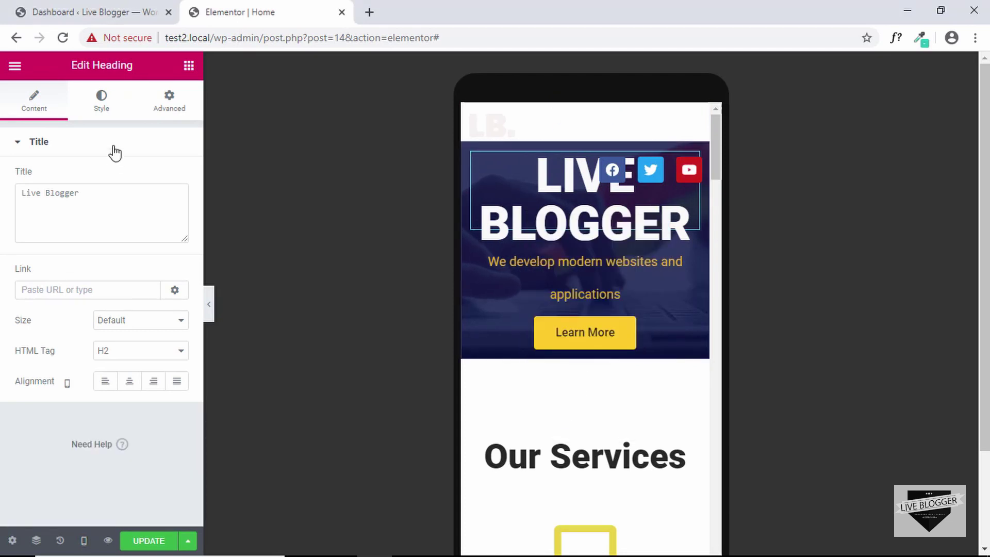
left_click(99, 103)
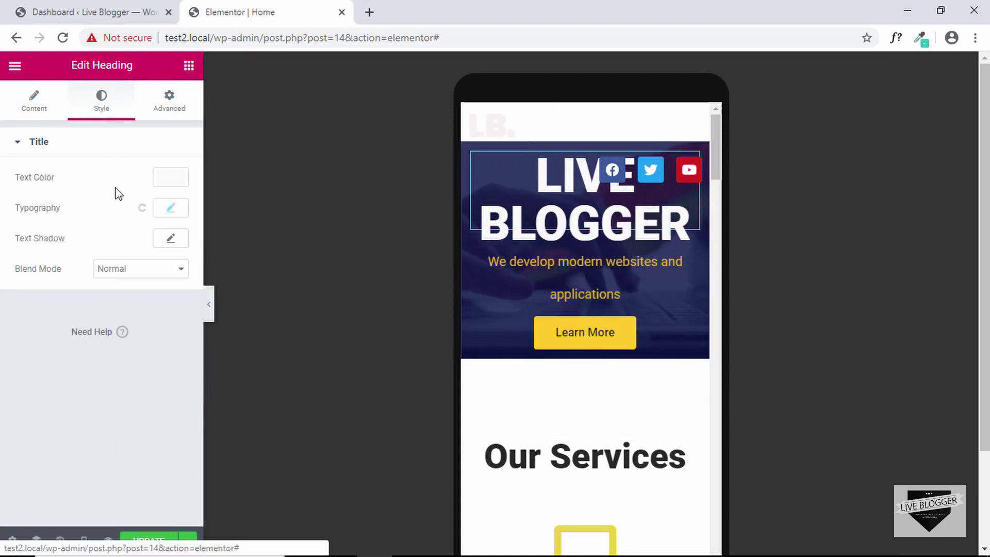
left_click(171, 208)
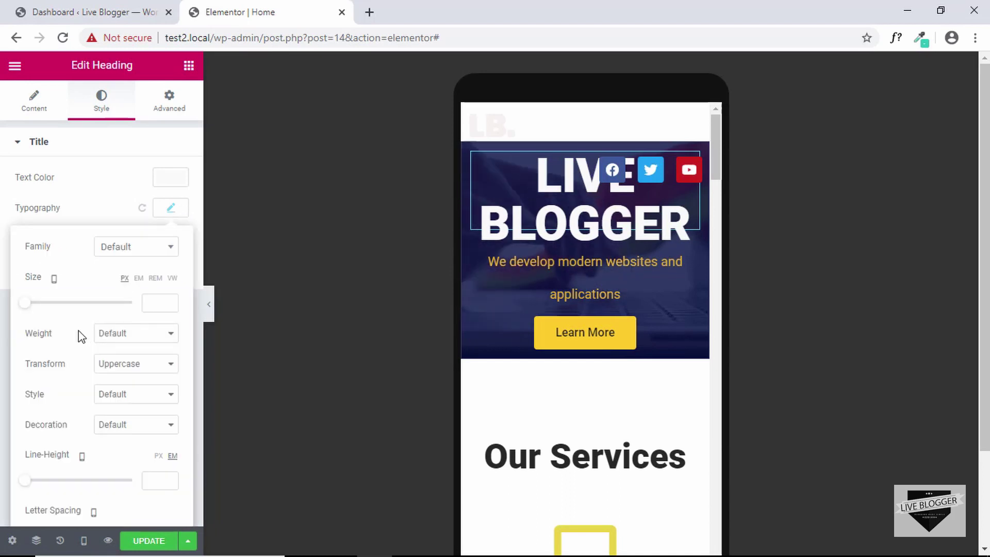
left_click_drag(28, 308, 52, 309)
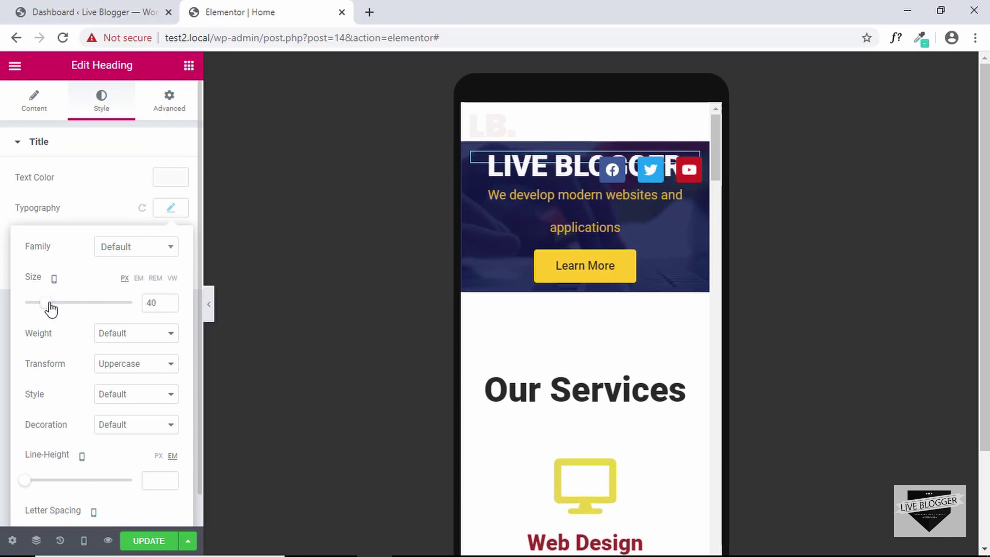
- Set the line height of the hero tagline "We develop modern websites and applications" to 1.2 em for mobile
right_click(542, 200)
left_click(511, 201)
right_click(512, 197)
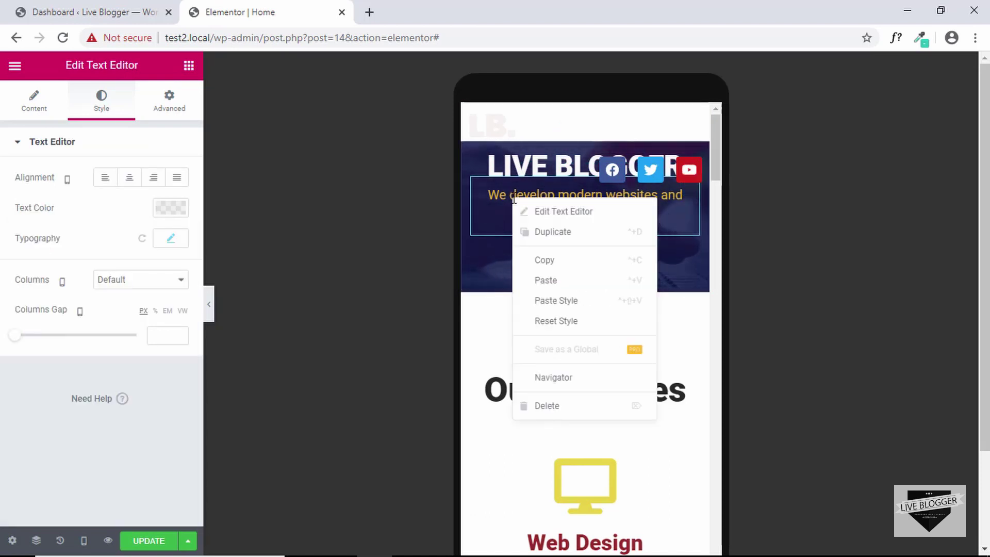
left_click(550, 214)
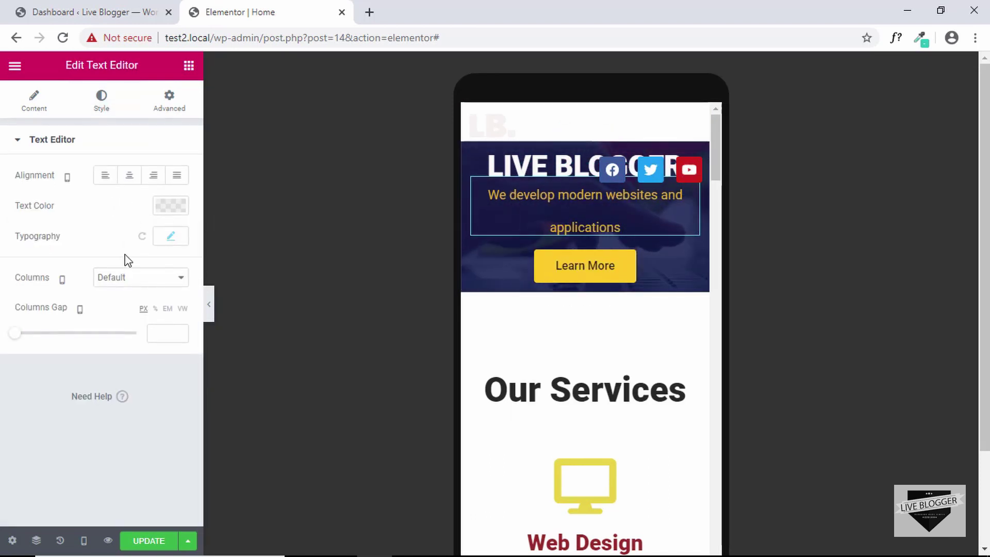
left_click(170, 236)
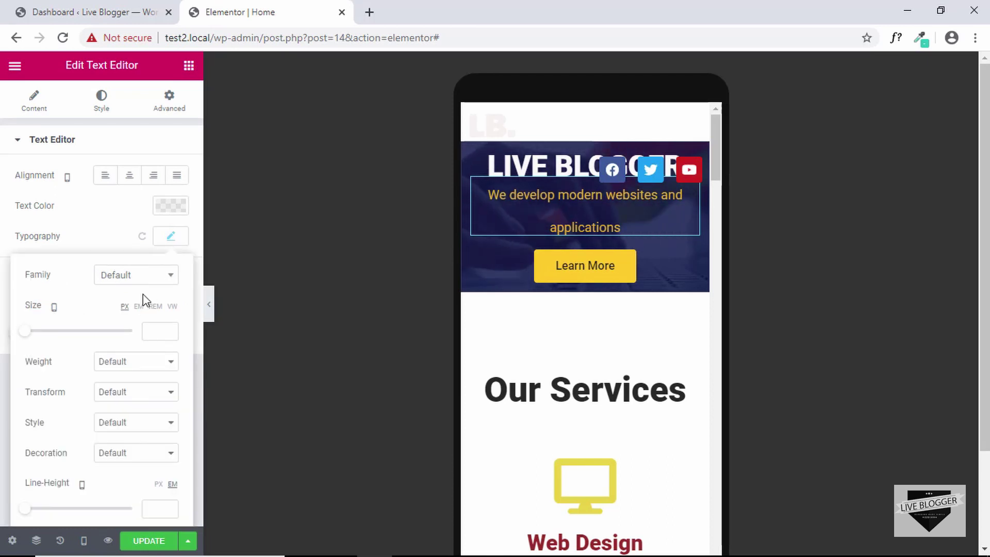
scroll(129, 320, "down", 1)
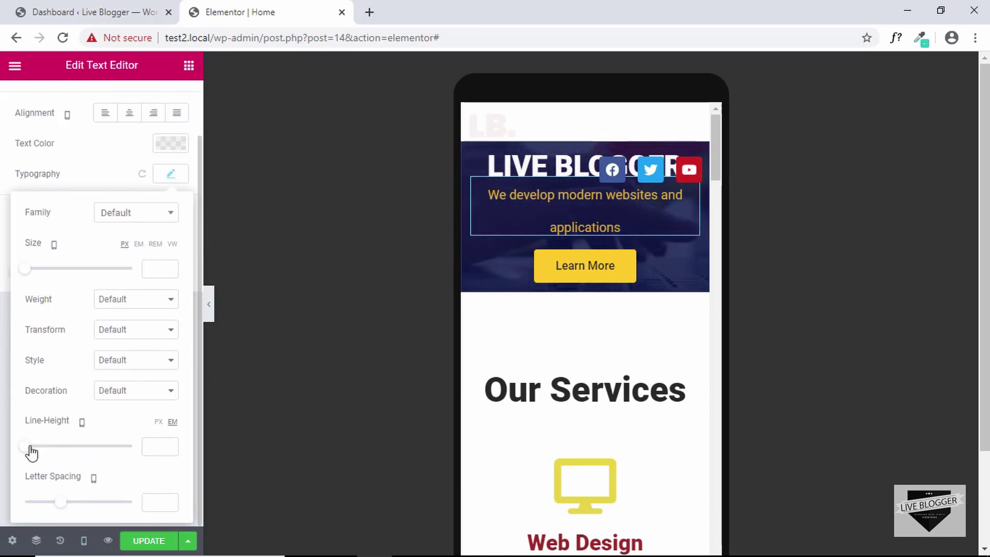
left_click_drag(31, 452, 44, 454)
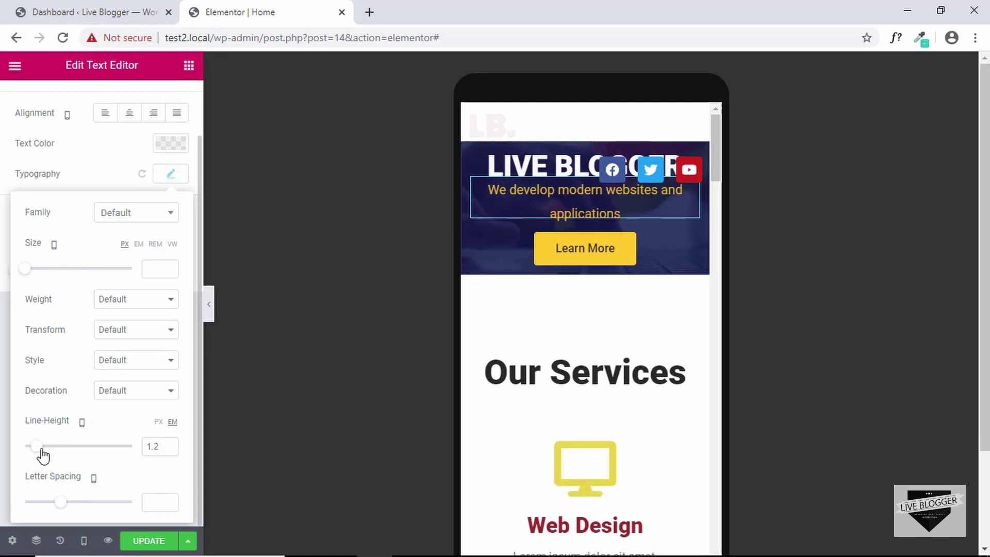
left_click(585, 248)
left_click(520, 203)
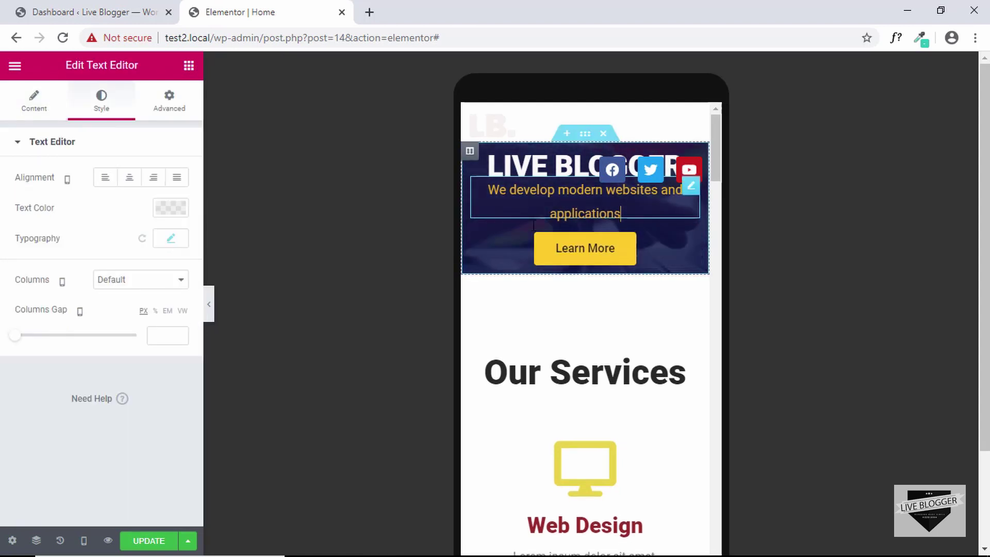
- Change the size of the hero's "Learn More" button to Small
left_click(567, 251)
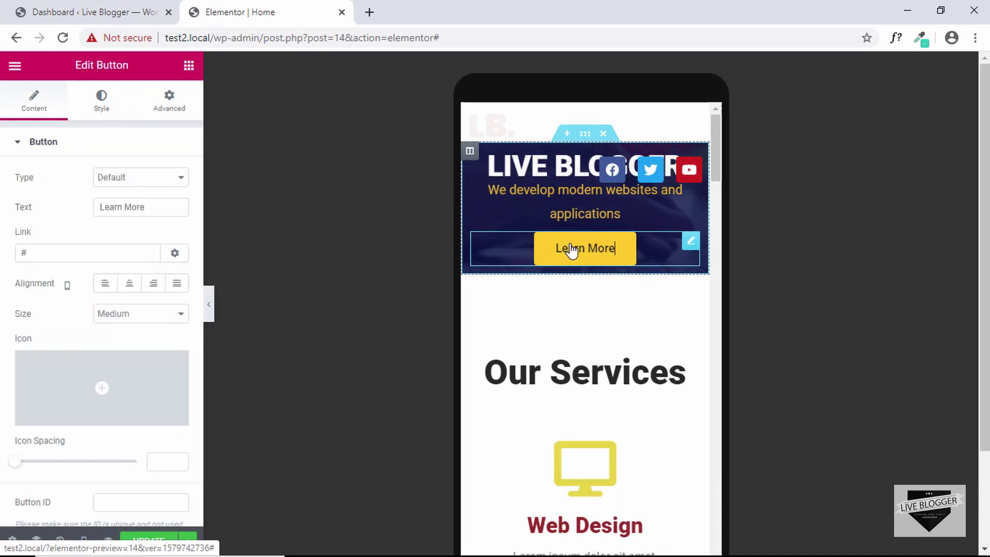
left_click(129, 315)
left_click(130, 339)
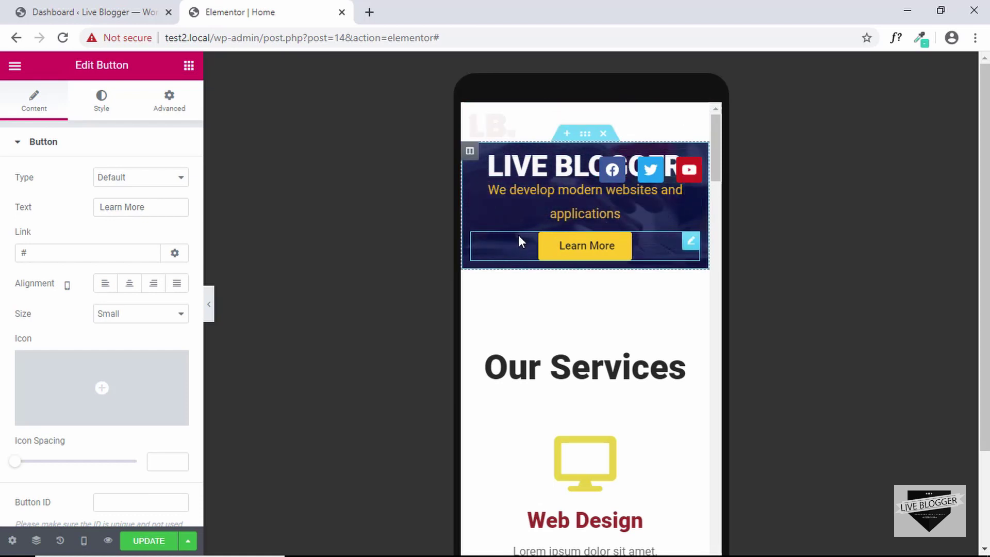
- Select the hero section through the Navigator and set its height to Min Height with a mobile minimum of 500 px
right_click(468, 206)
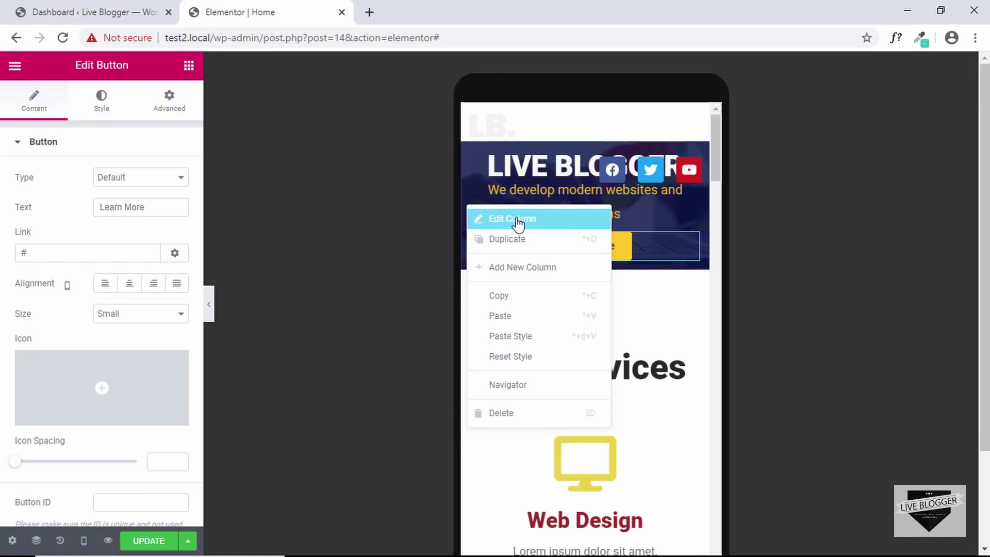
key("Escape")
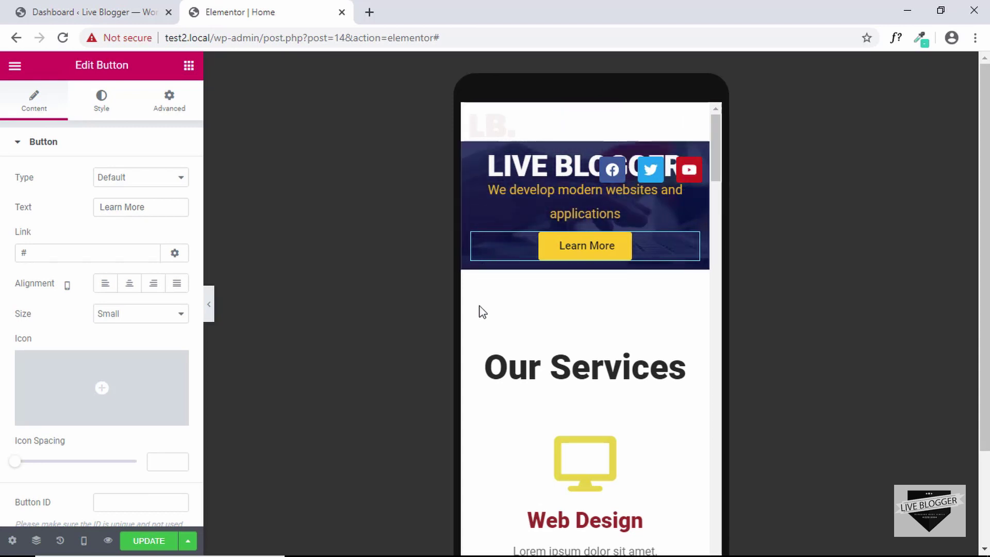
left_click(483, 227)
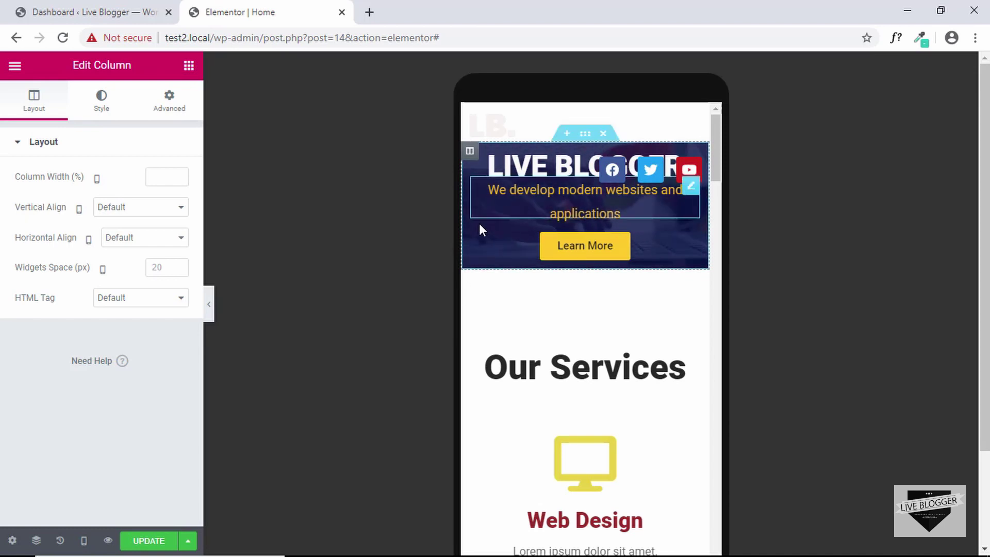
right_click(479, 224)
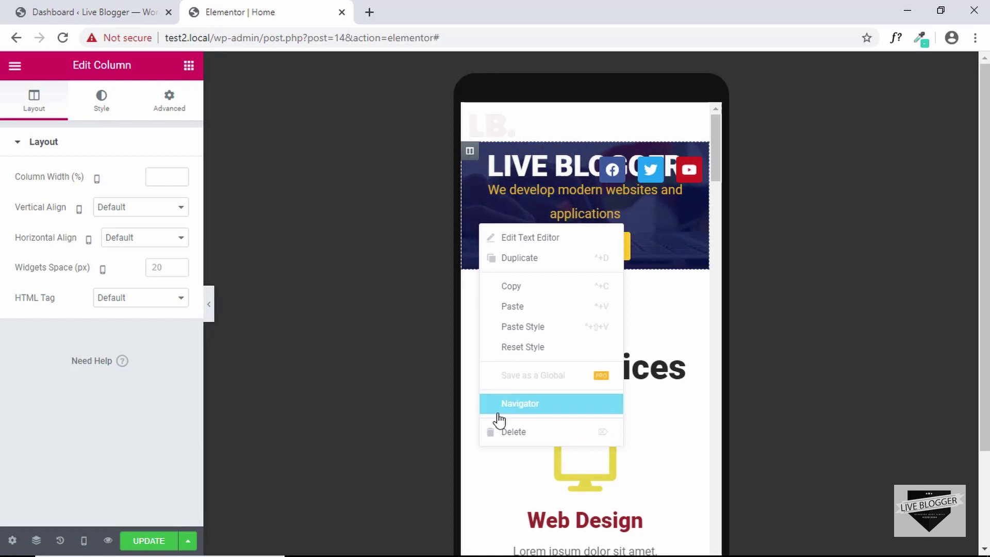
left_click(522, 407)
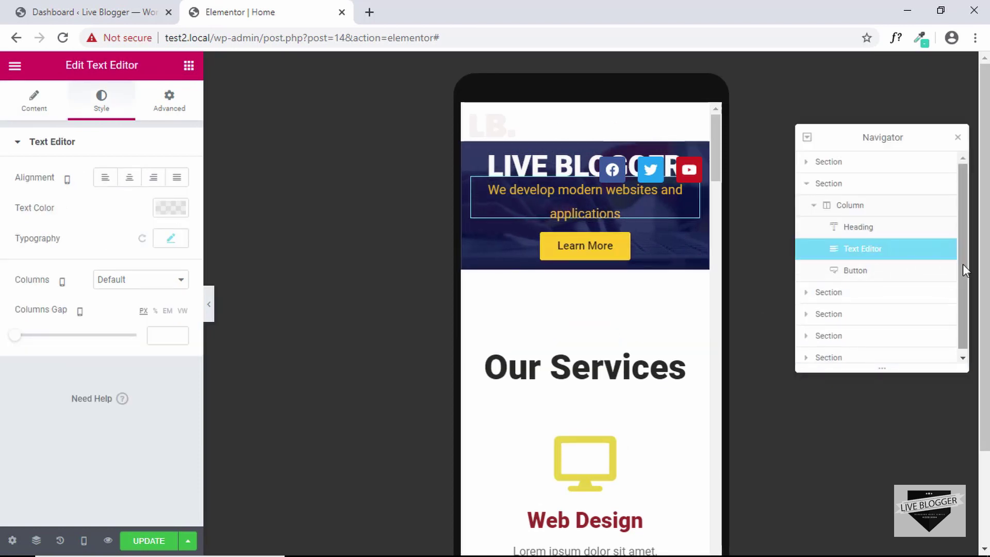
left_click_drag(963, 264, 967, 239)
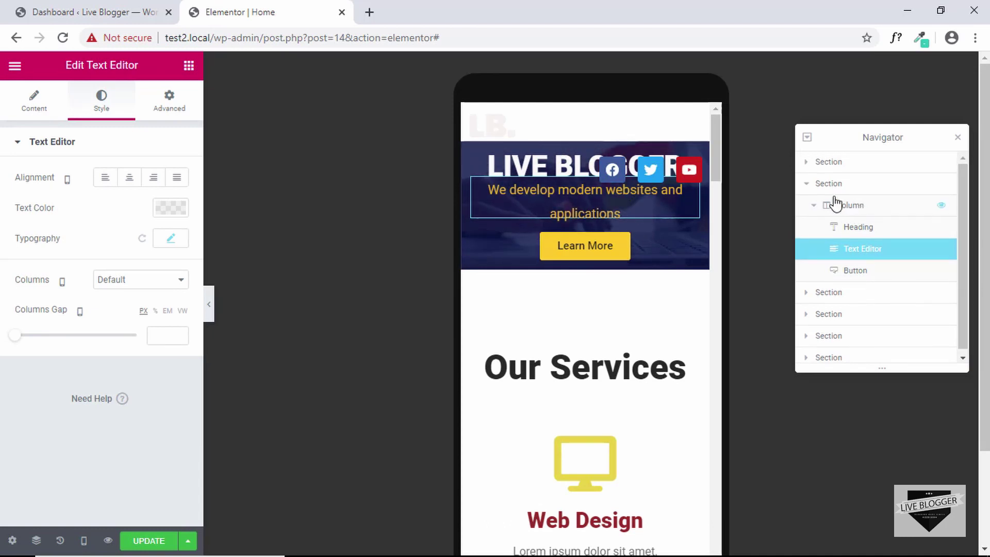
left_click(869, 189)
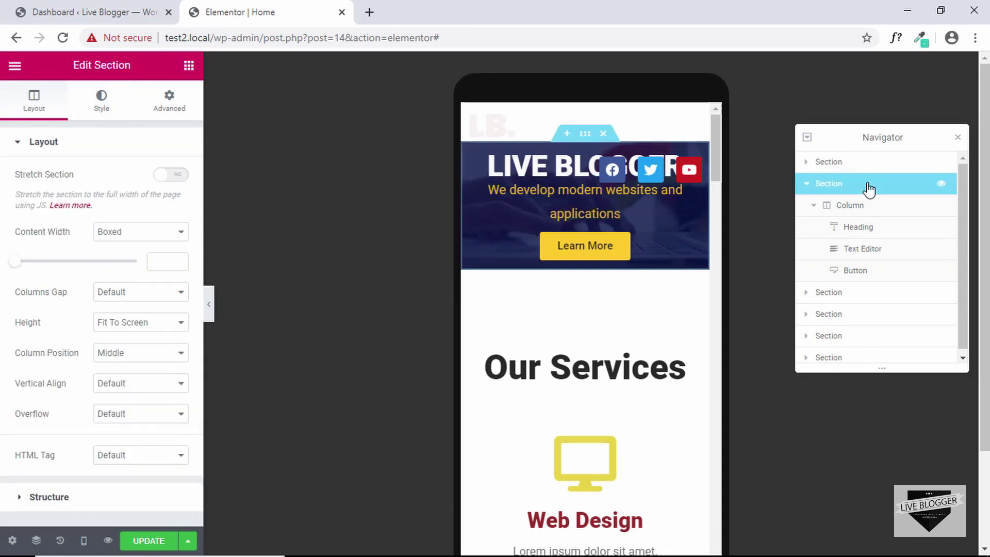
left_click(147, 325)
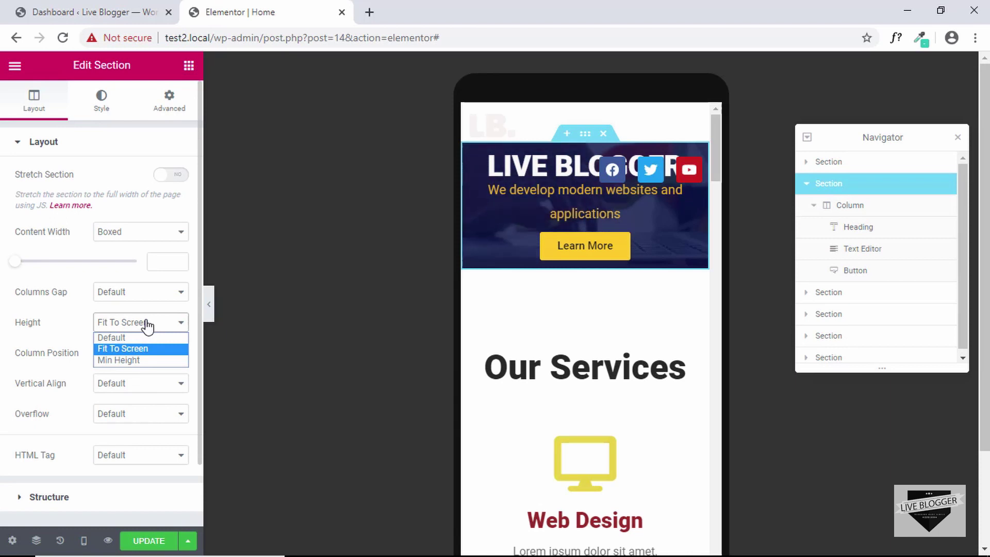
left_click(135, 360)
left_click_drag(14, 377, 56, 381)
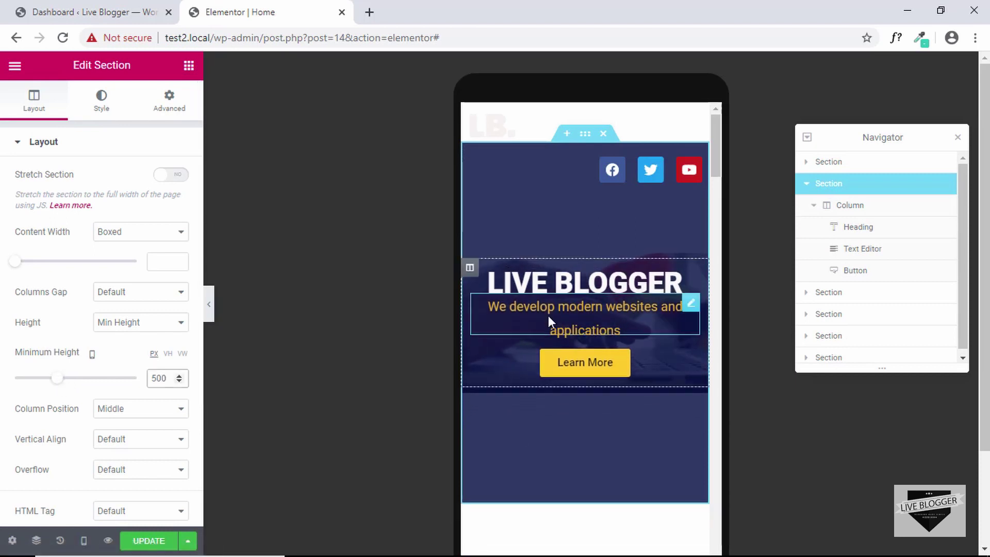
- Unlink the "Live Blogger" heading's margin values and set all four mobile margins to 0 px
right_click(562, 274)
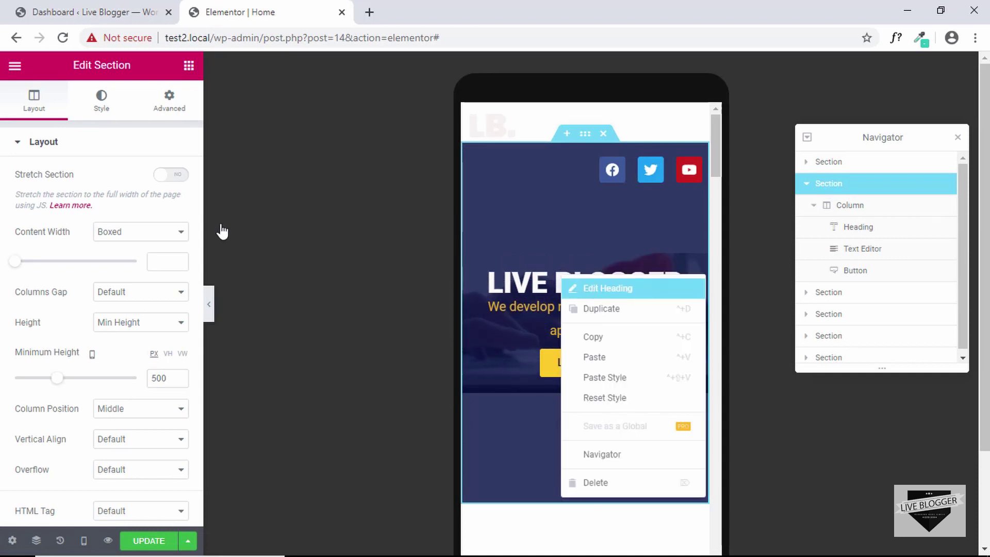
left_click(607, 288)
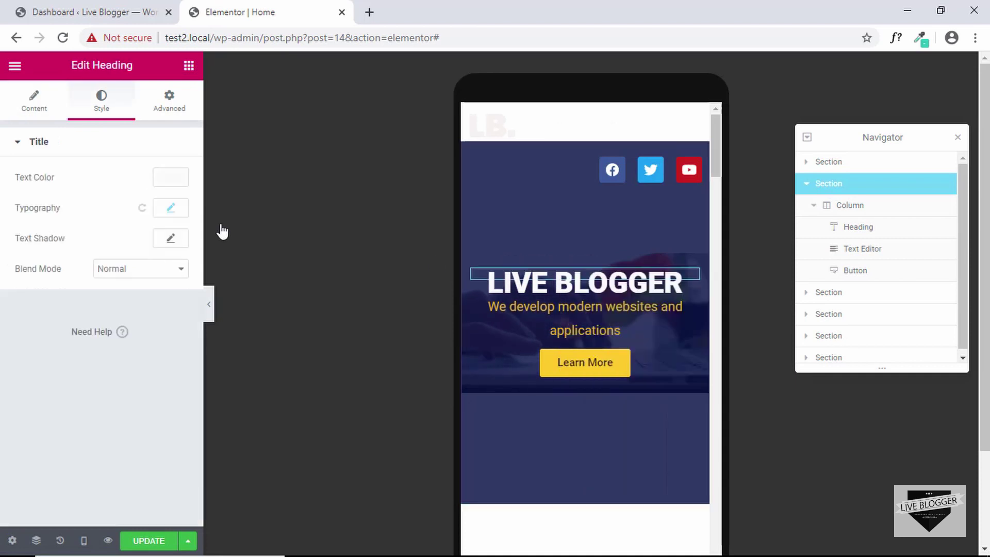
left_click(174, 103)
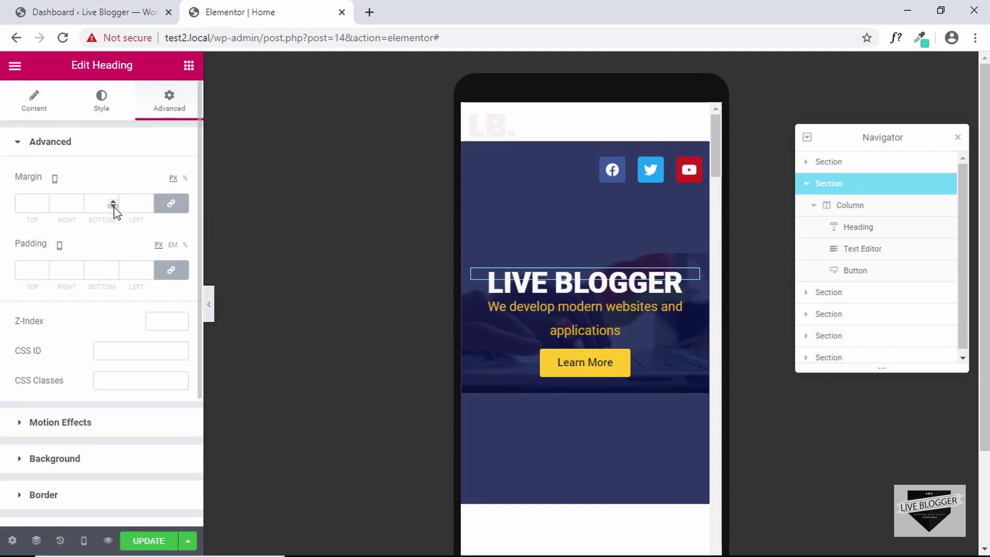
left_click(178, 207)
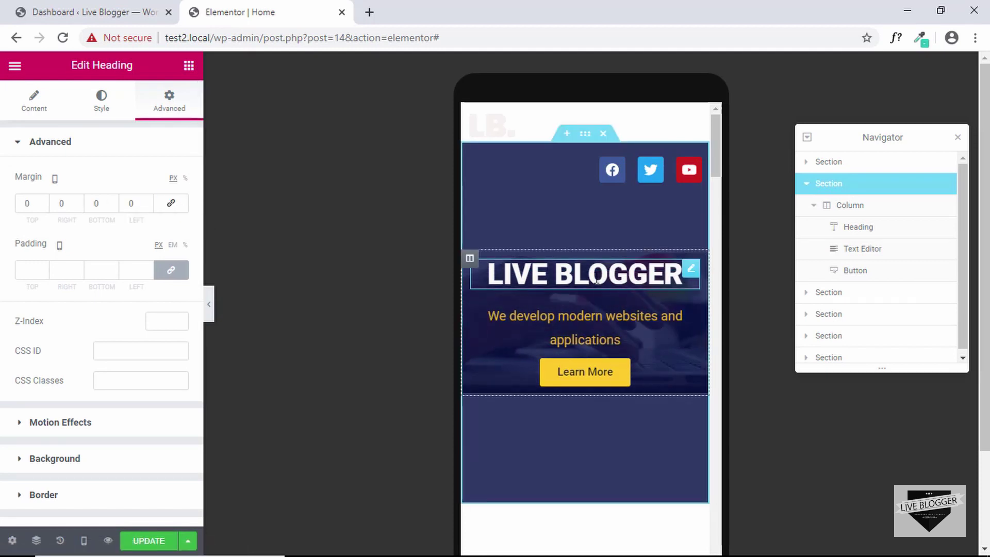
- Unlink the margin values of the hero tagline "We develop modern websites and applications" and set all four mobile margins to 0 px
right_click(598, 320)
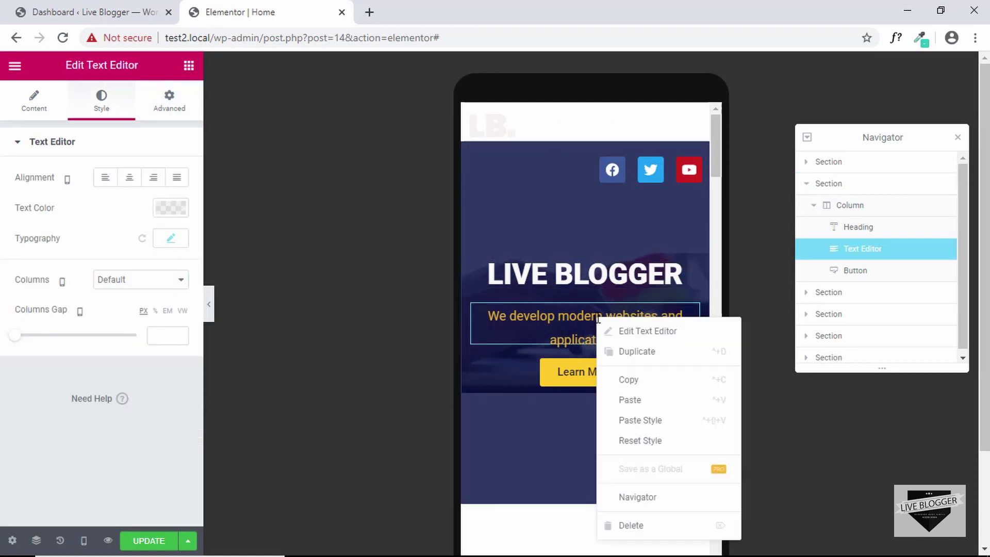
left_click(626, 331)
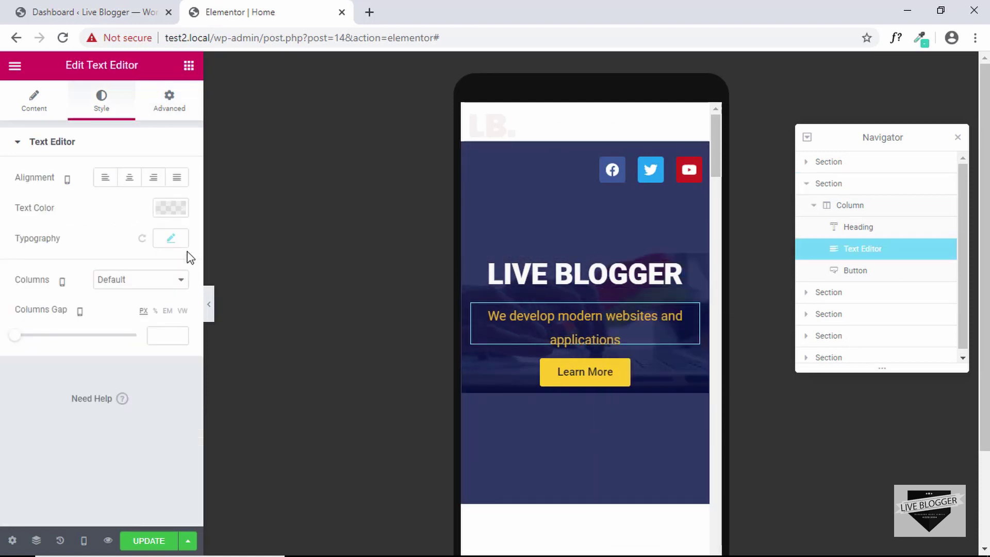
left_click(170, 106)
left_click(174, 204)
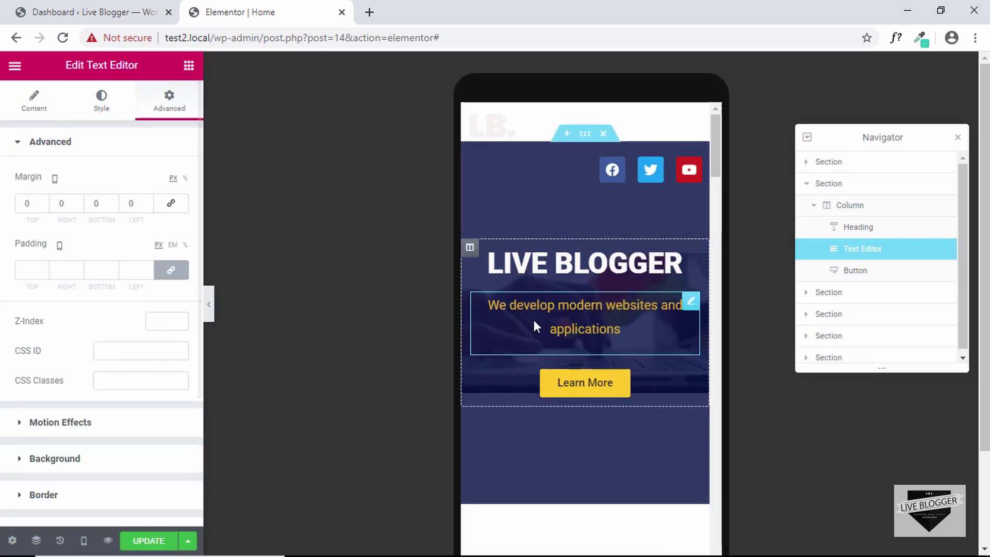
- Set the mobile width of both header columns, the "LB." logo column and the social icons column, to 50%
left_click(536, 127)
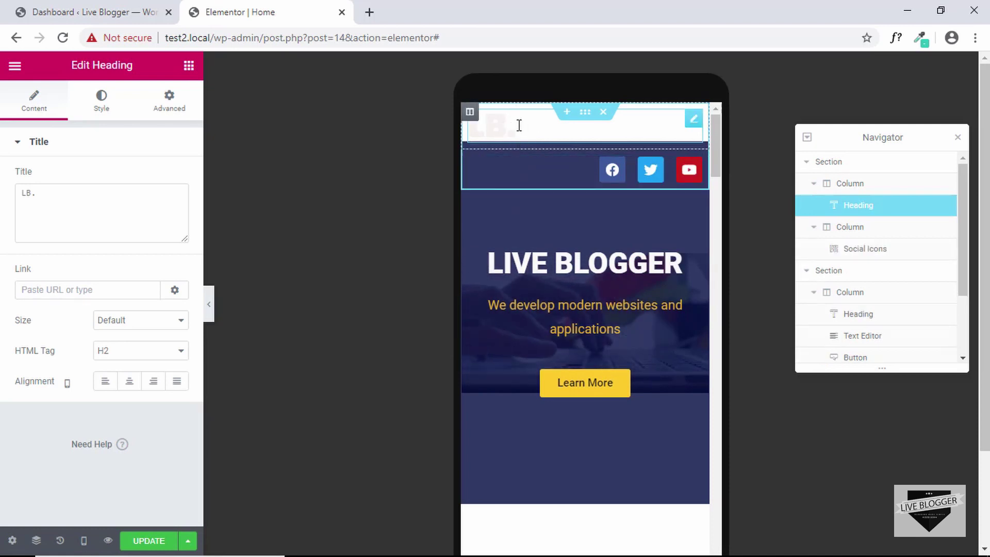
left_click(875, 192)
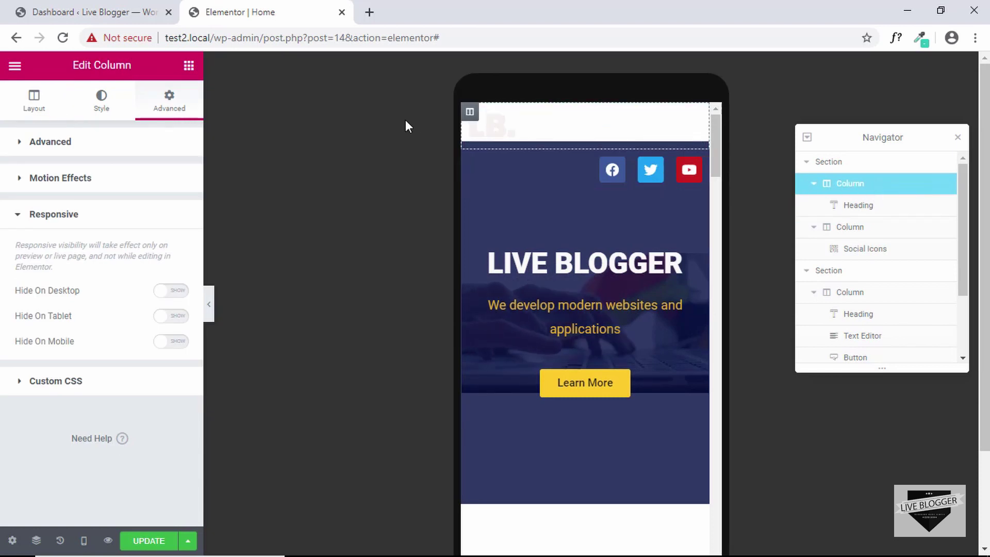
left_click(31, 104)
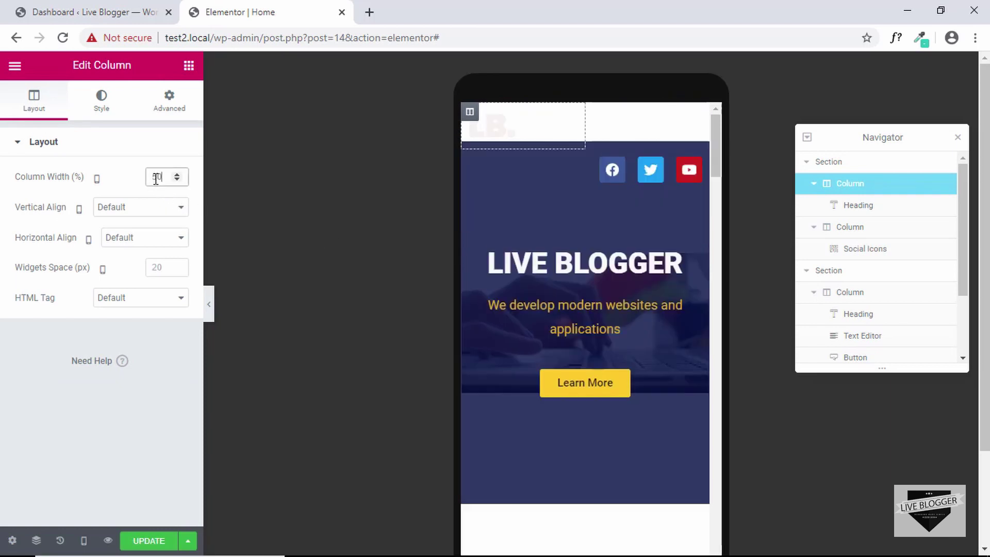
left_click(856, 232)
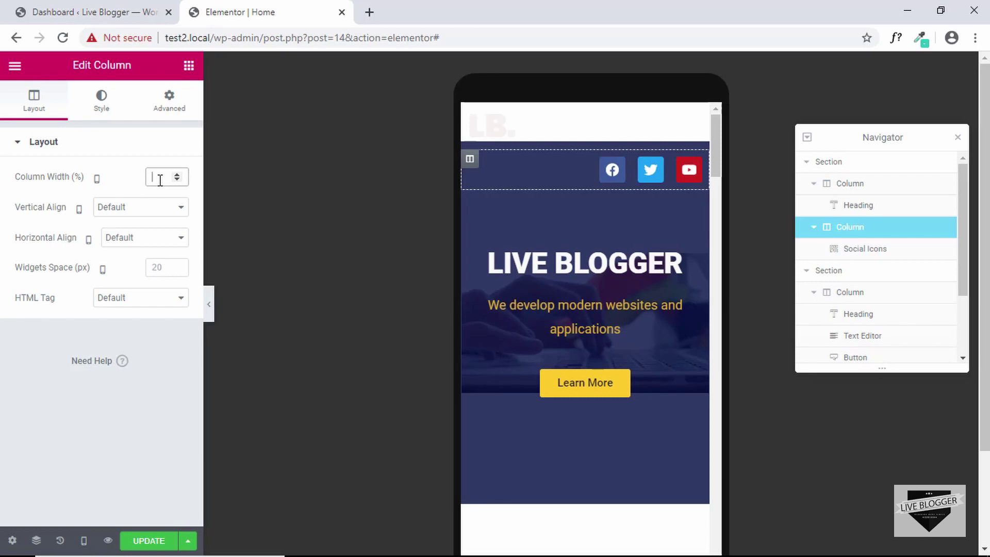
type("50")
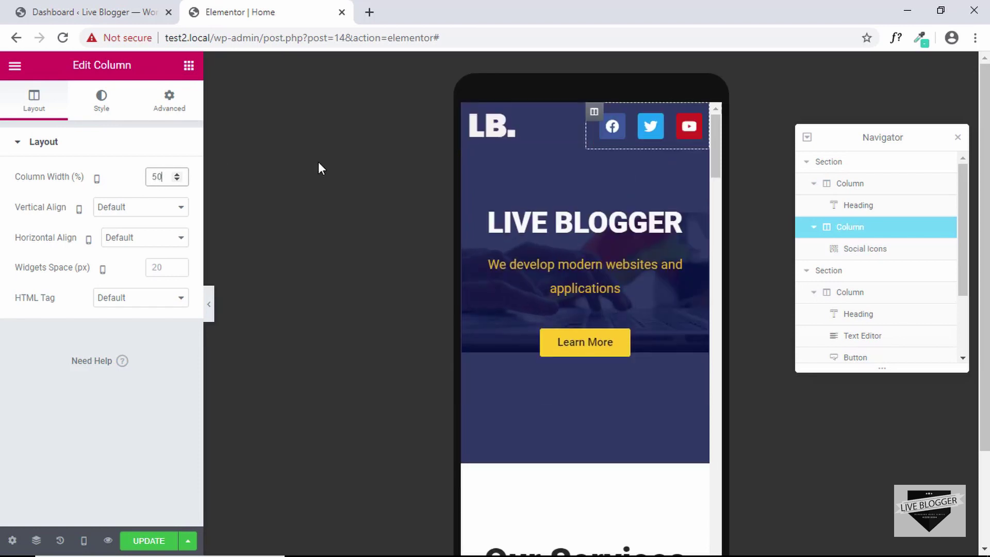
left_click(402, 168)
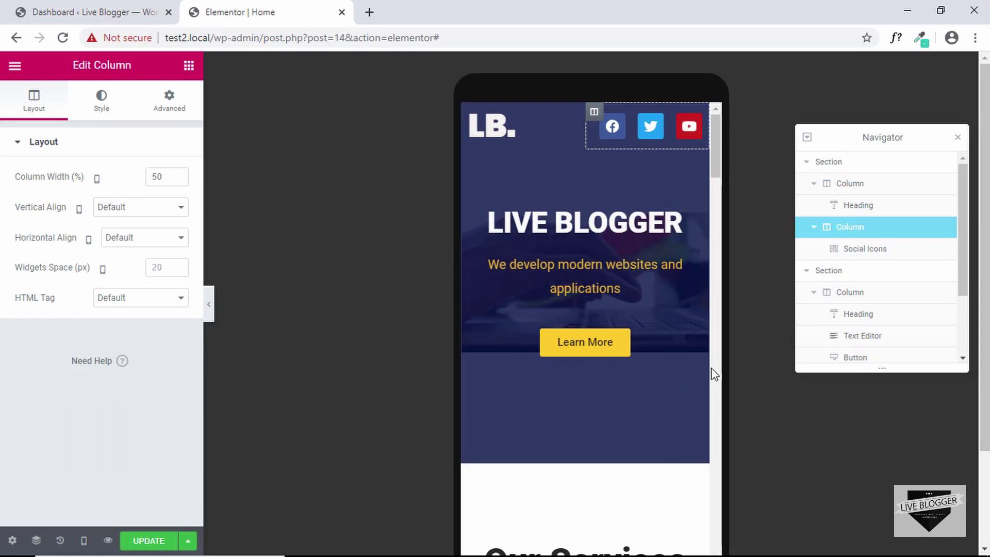
- Increase the hero section's mobile minimum height to about 600 px
left_click(840, 272)
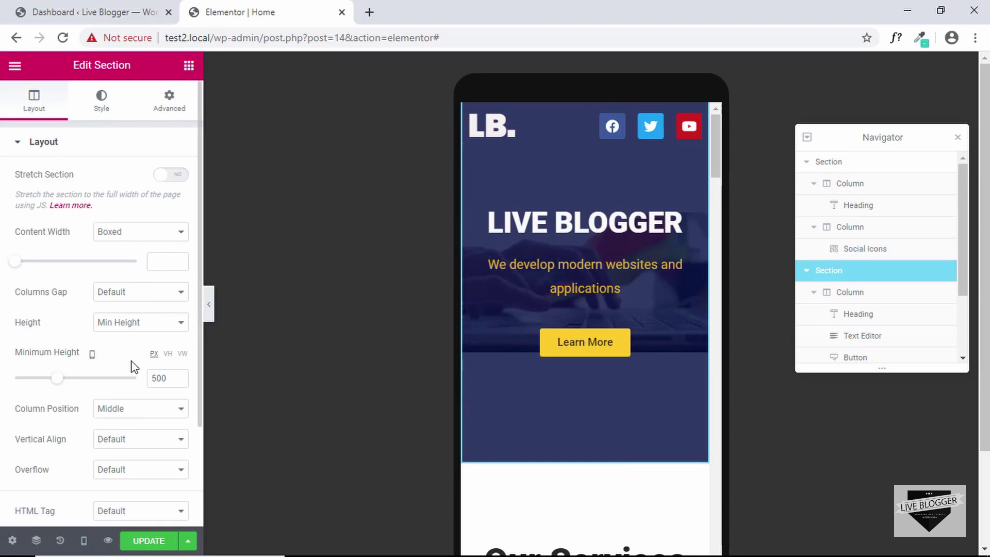
left_click_drag(56, 379, 65, 379)
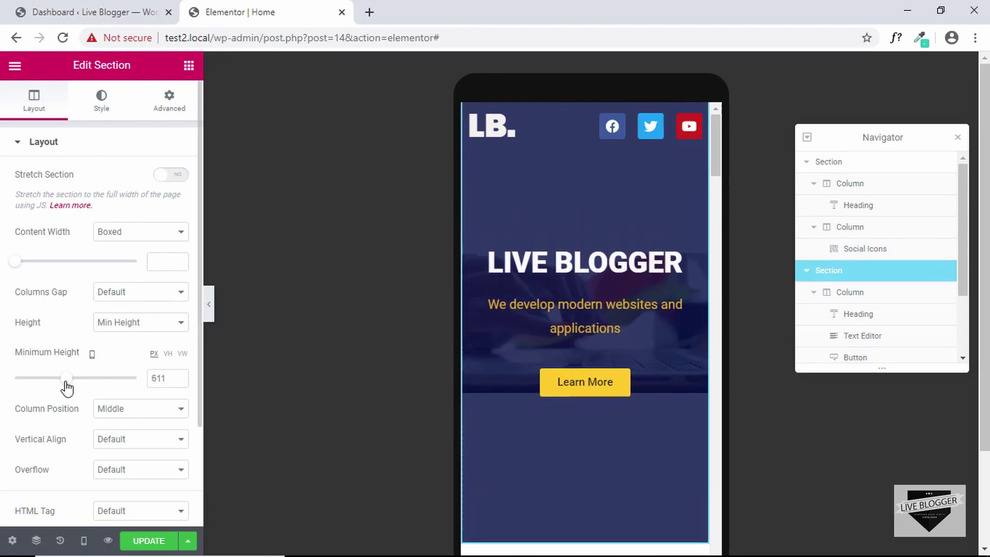
left_click(529, 282)
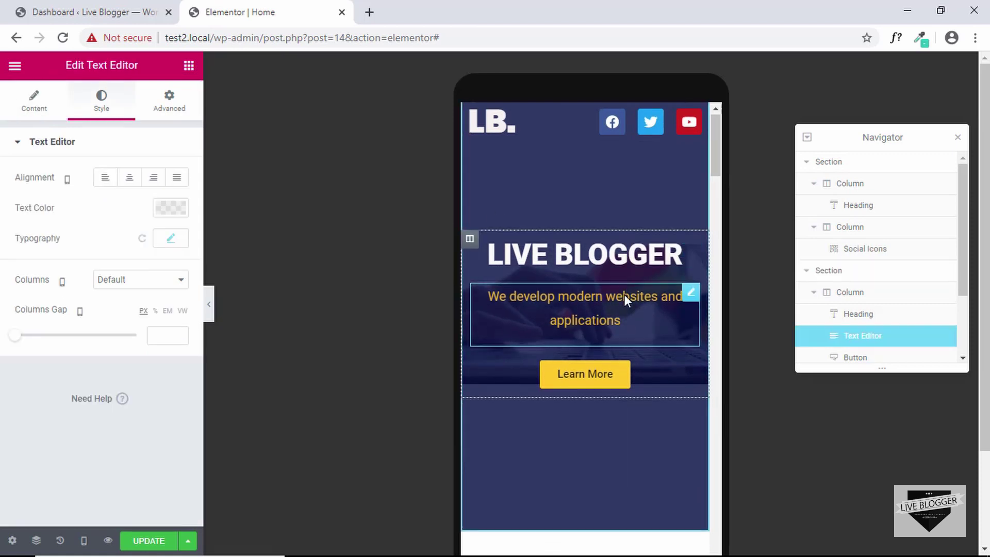
- Set the font size of the "Our Services" heading to 35 px for mobile
scroll(624, 295, "down", 6)
scroll(626, 299, "down", 2)
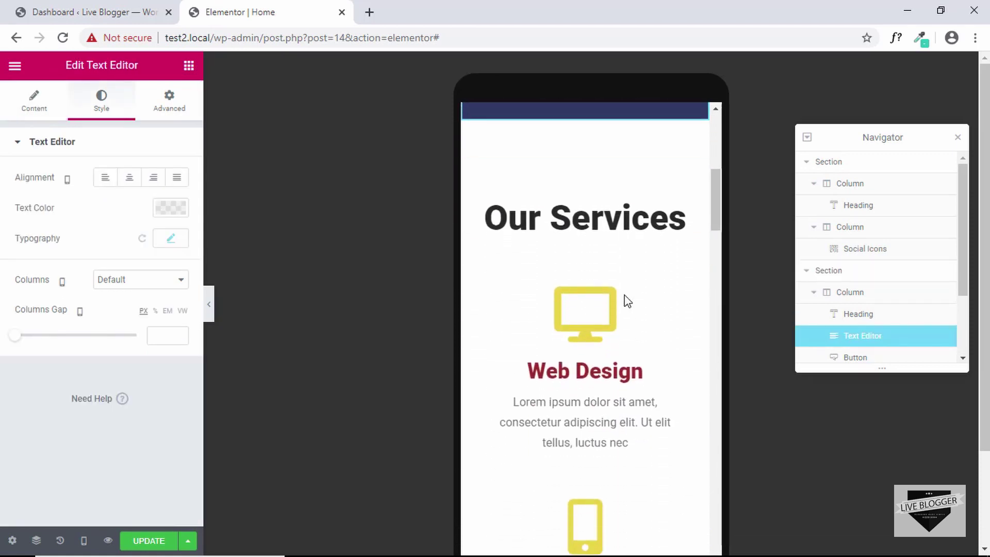
left_click(577, 206)
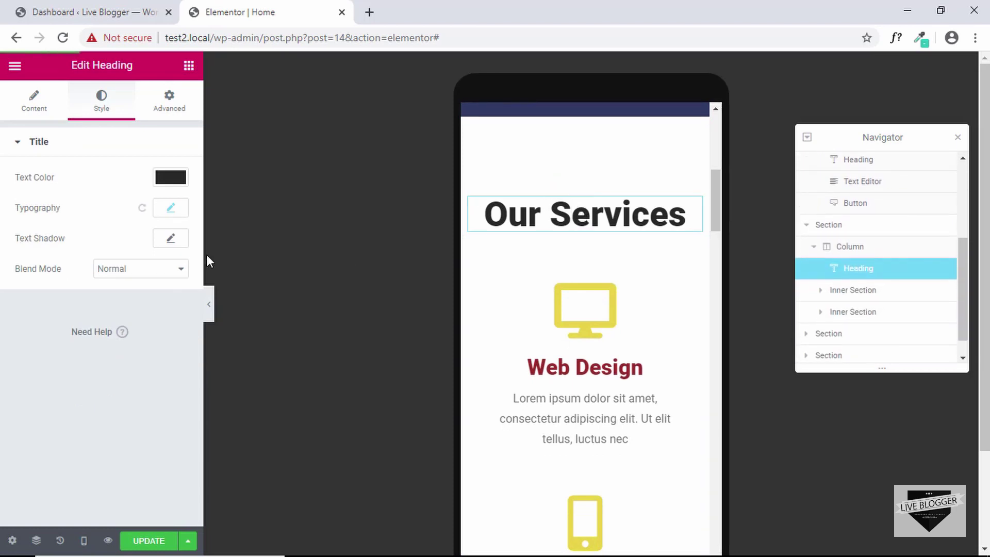
left_click(172, 210)
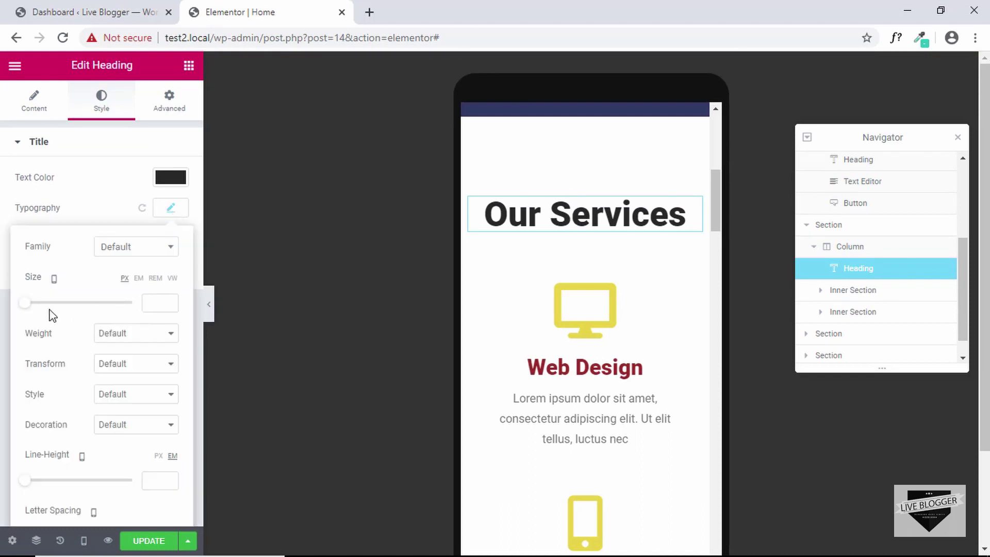
left_click_drag(34, 310, 50, 309)
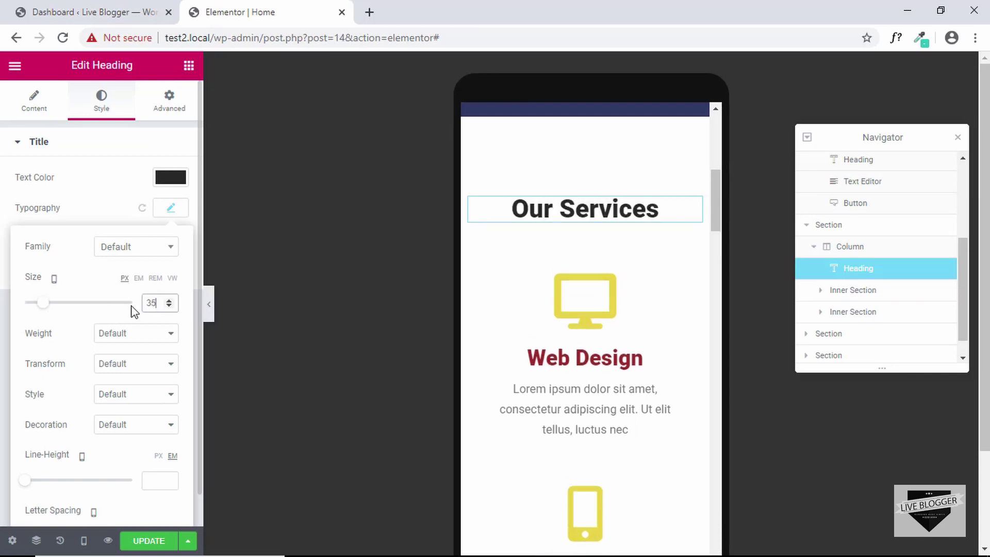
left_click(636, 152)
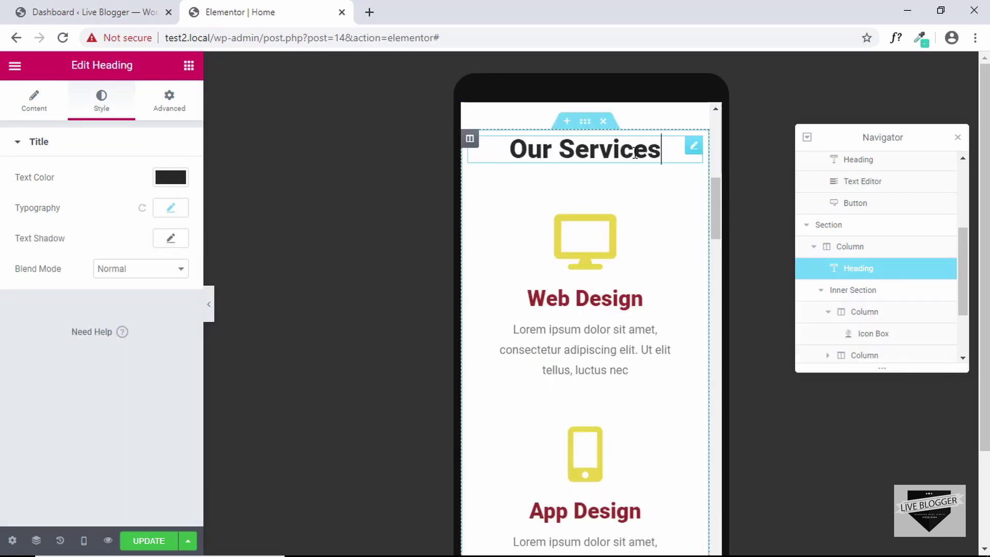
- Set the title font size of the "Web Design" icon box to 24 px for mobile
left_click(603, 299)
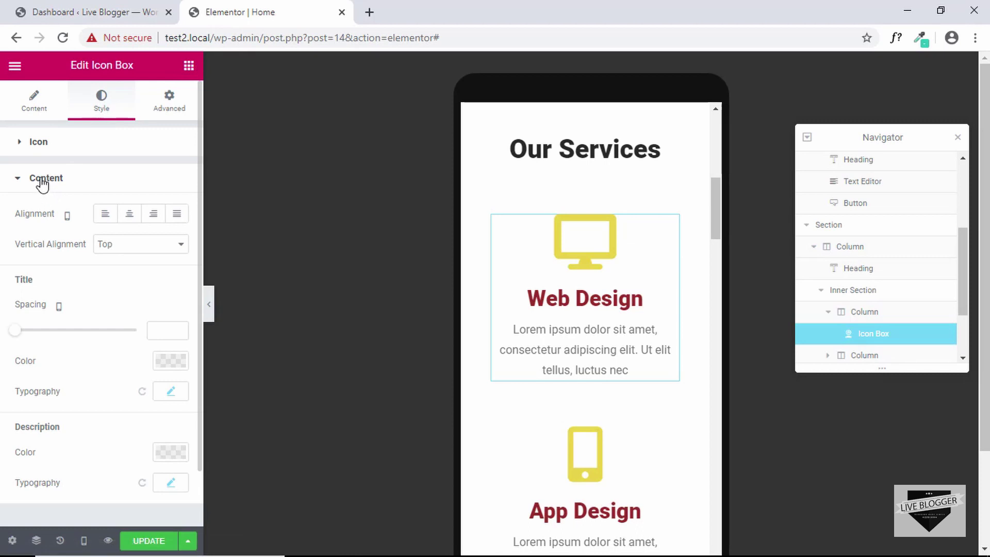
scroll(78, 273, "down", 2)
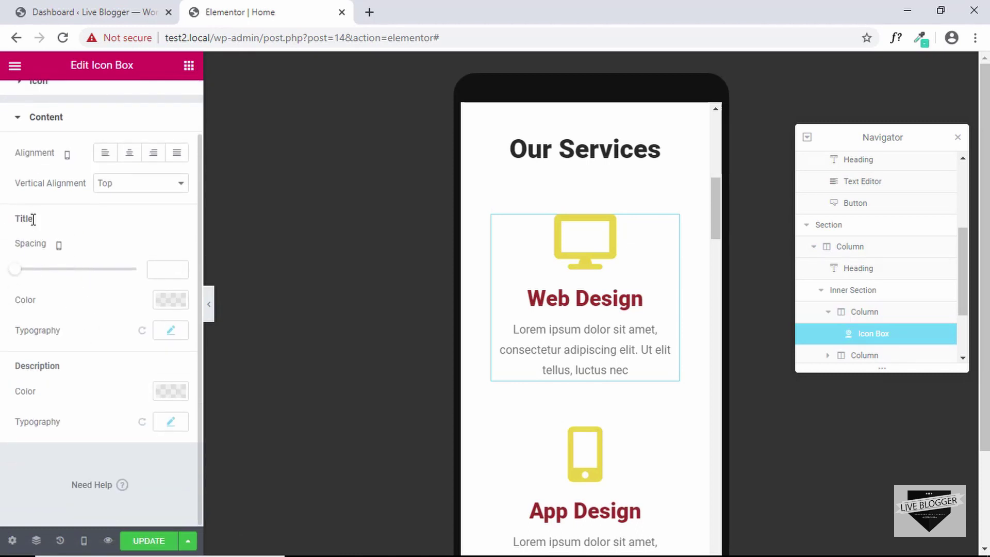
left_click(170, 330)
left_click_drag(29, 428, 39, 429)
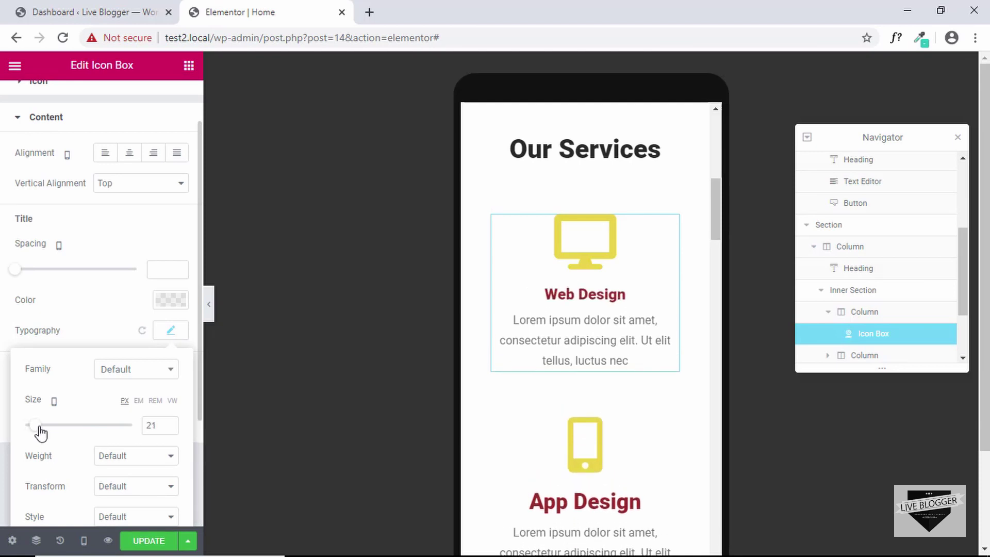
left_click(163, 420)
key("Up")
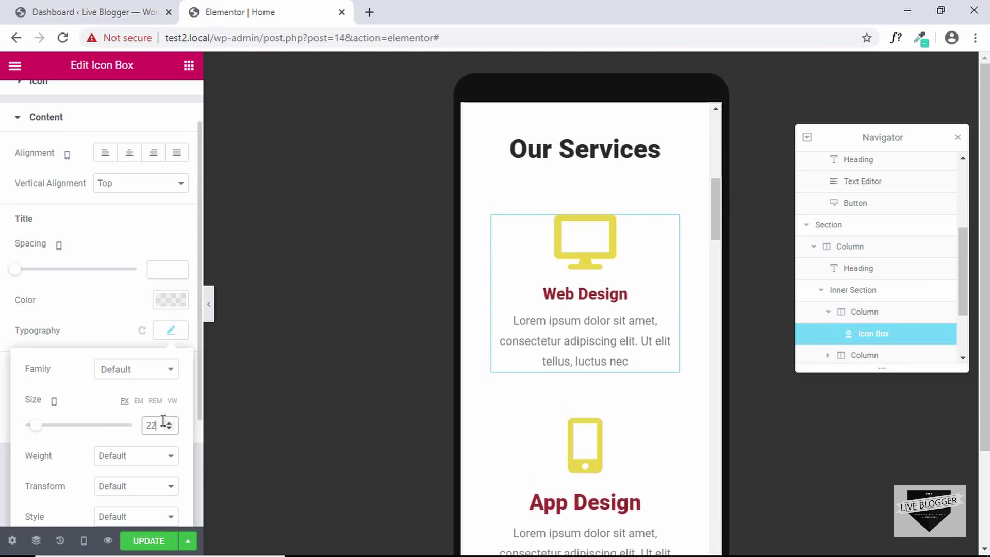
key("Up")
key("Up")
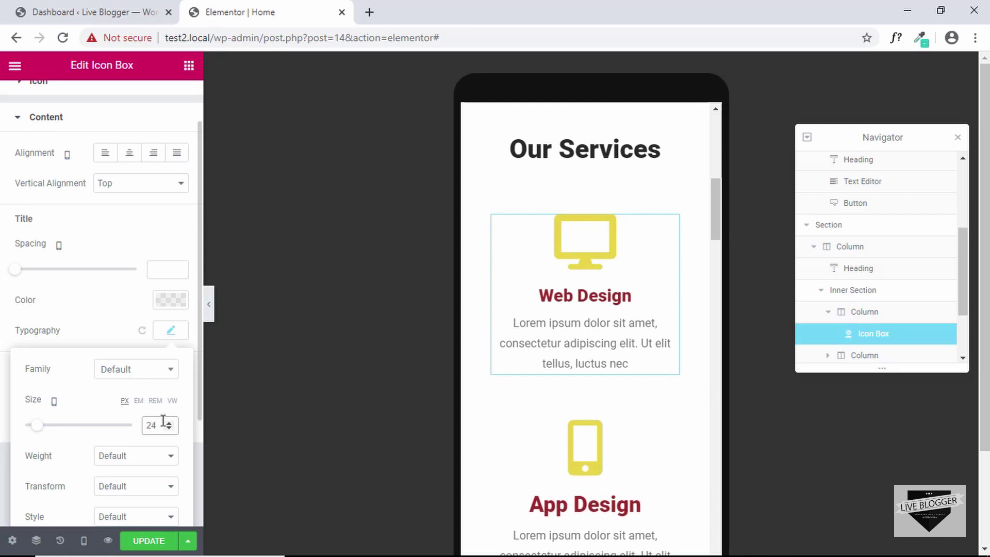
- Copy the "Web Design" icon box and paste its style onto the "App Design" icon box
right_click(525, 275)
left_click(509, 306)
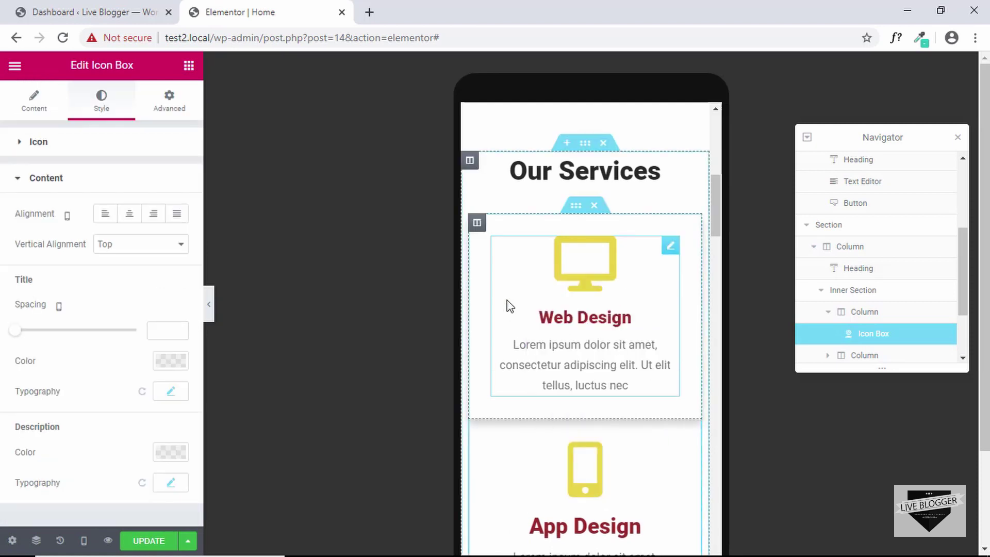
right_click(532, 290)
left_click(563, 345)
scroll(562, 341, "down", 2)
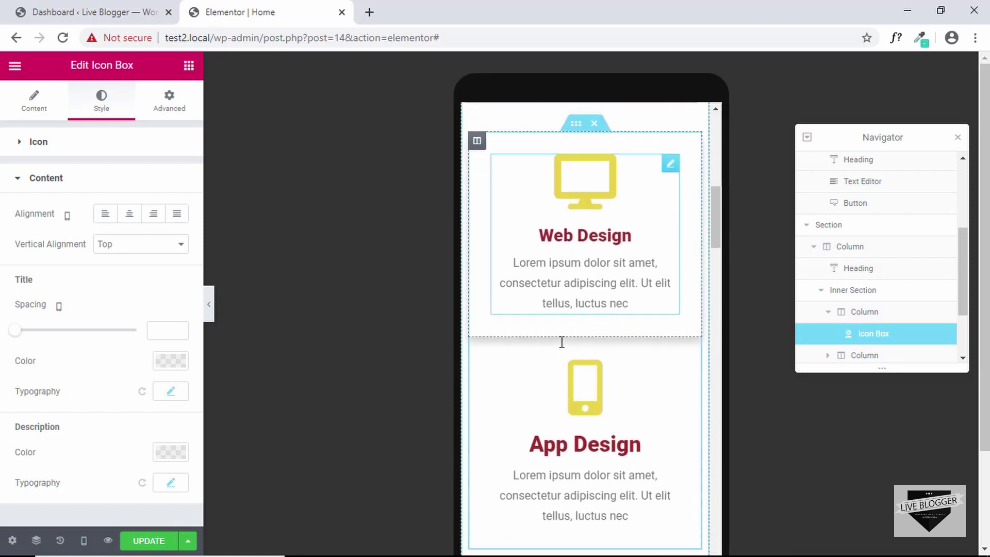
scroll(562, 342, "down", 2)
left_click(567, 311)
right_click(537, 327)
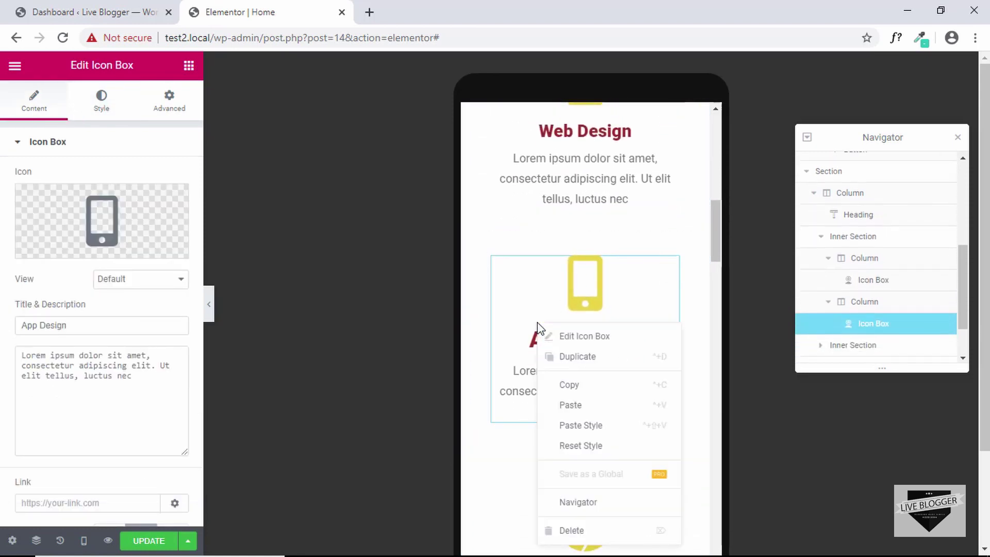
left_click(586, 425)
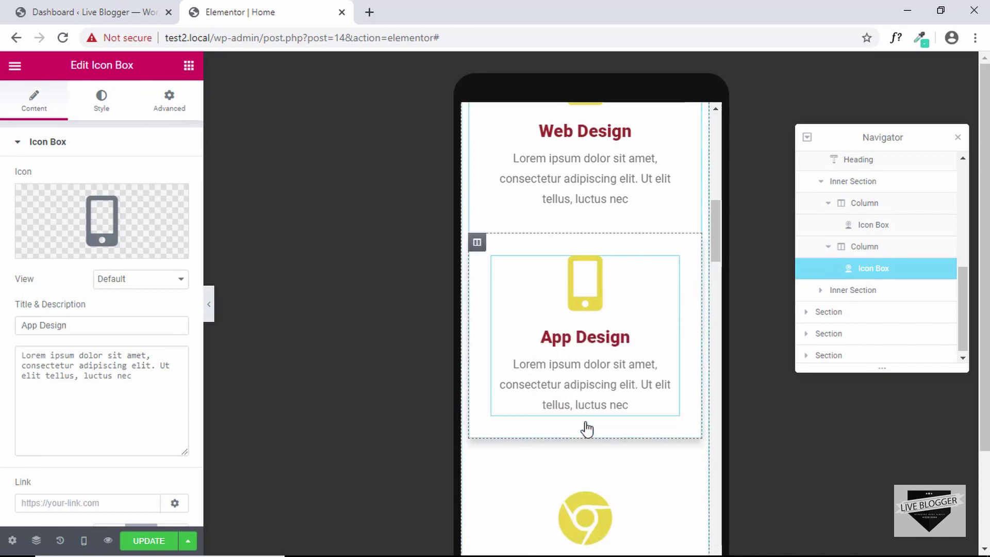
- Paste the copied icon box style onto the "Plugin Development" and "Courses" icon boxes
scroll(567, 412, "down", 3)
scroll(553, 393, "down", 1)
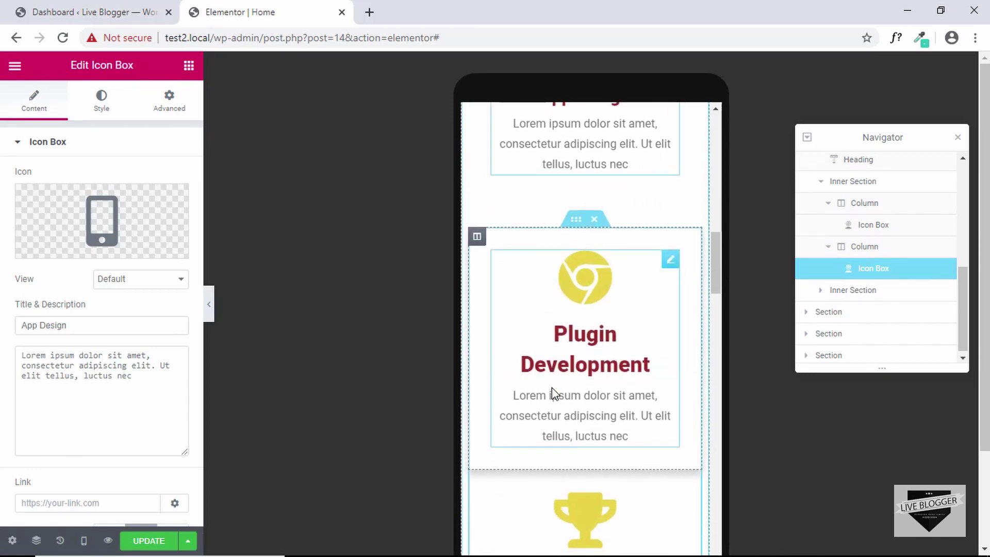
right_click(544, 344)
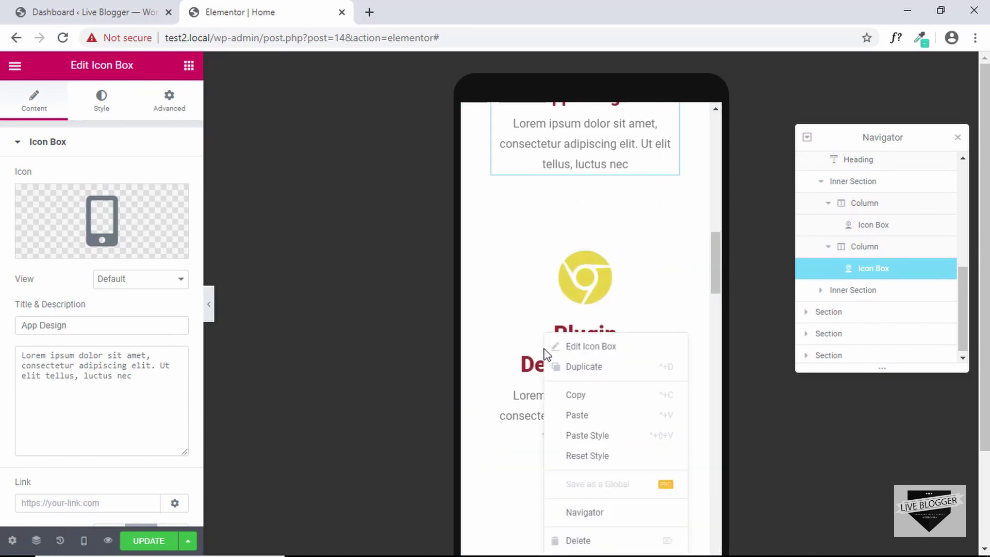
left_click(590, 437)
scroll(577, 423, "down", 2)
right_click(561, 388)
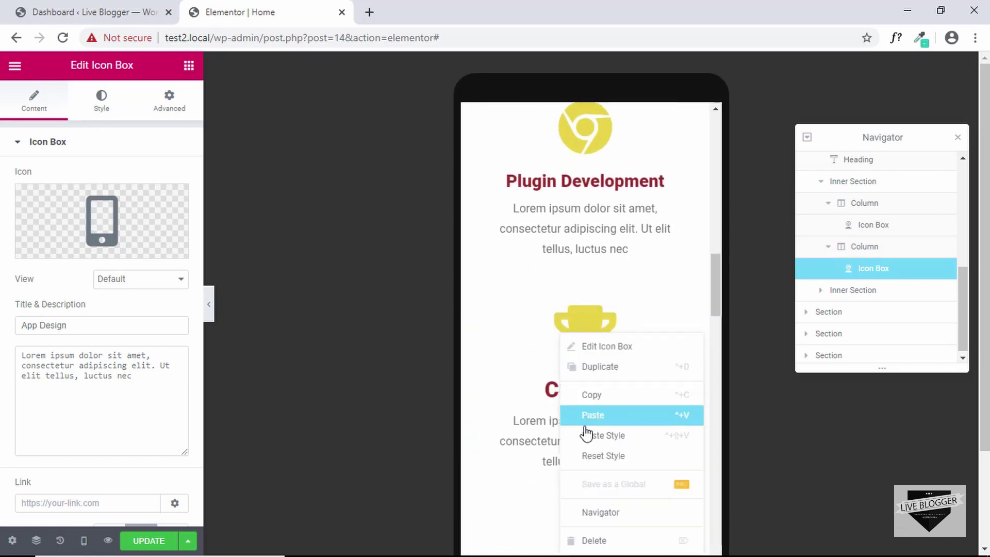
left_click(598, 437)
- Copy the "Our Services" heading and paste its style onto the "Completed Projects" heading
scroll(601, 436, "down", 3)
scroll(601, 432, "down", 2)
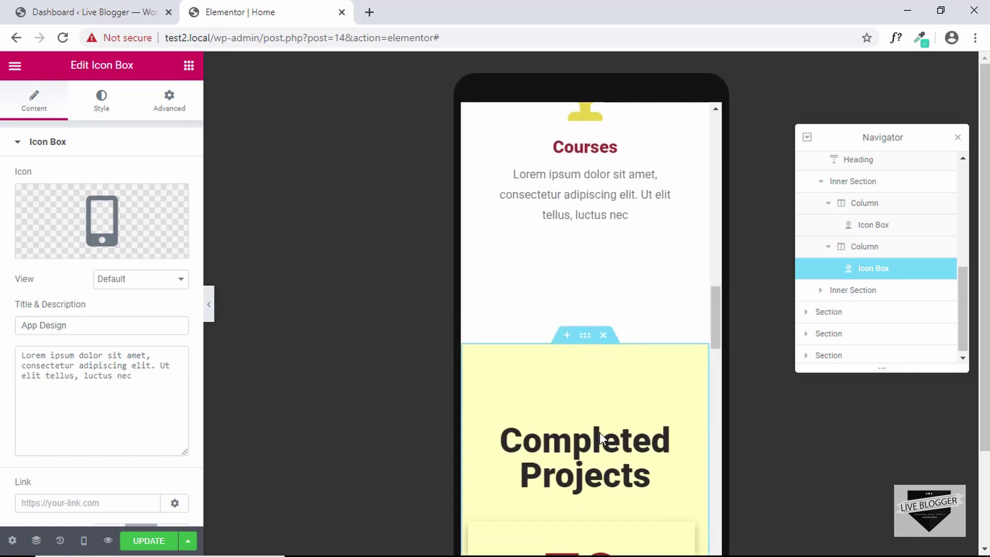
scroll(601, 432, "up", 10)
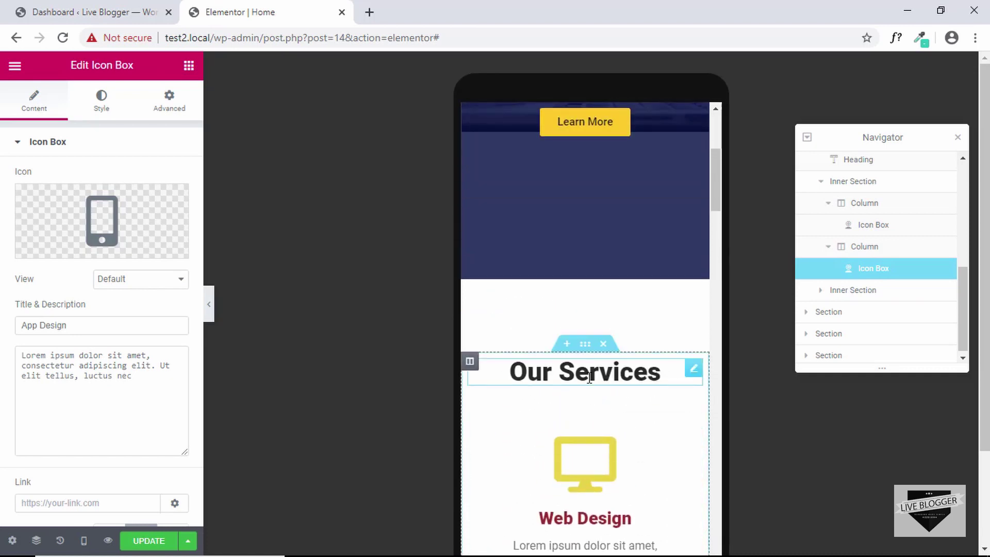
left_click(589, 377)
scroll(589, 378, "down", 10)
right_click(578, 296)
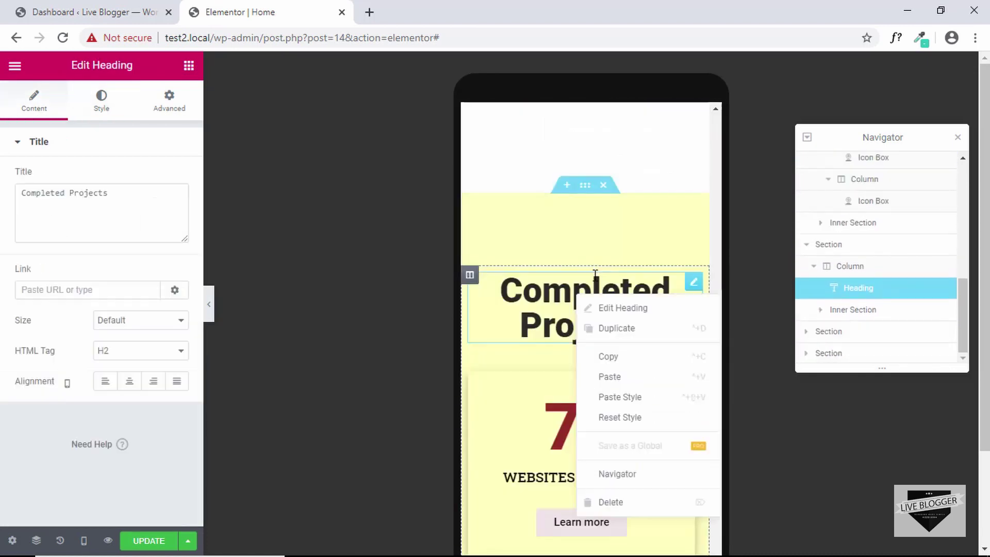
left_click(567, 279)
right_click(575, 296)
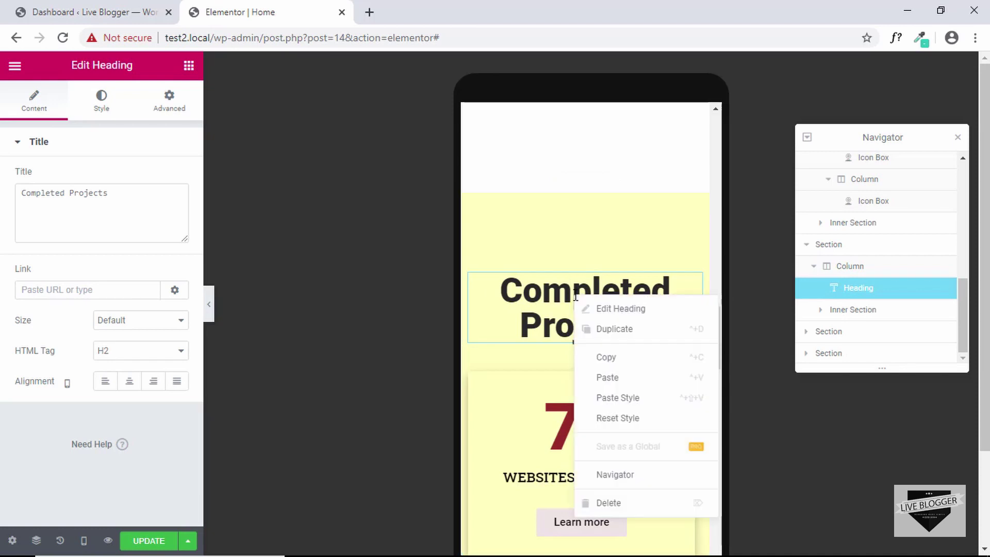
left_click(642, 400)
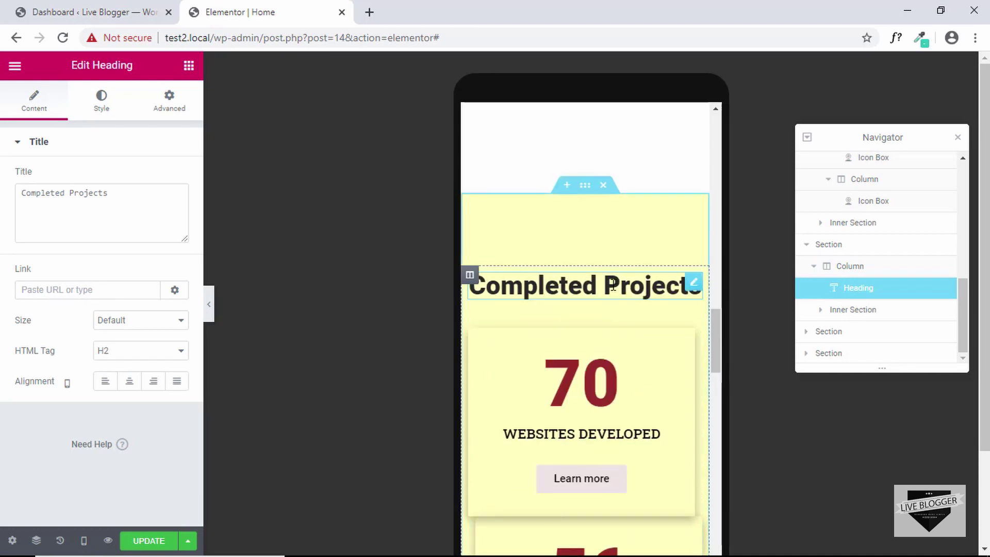
scroll(625, 264, "down", 3)
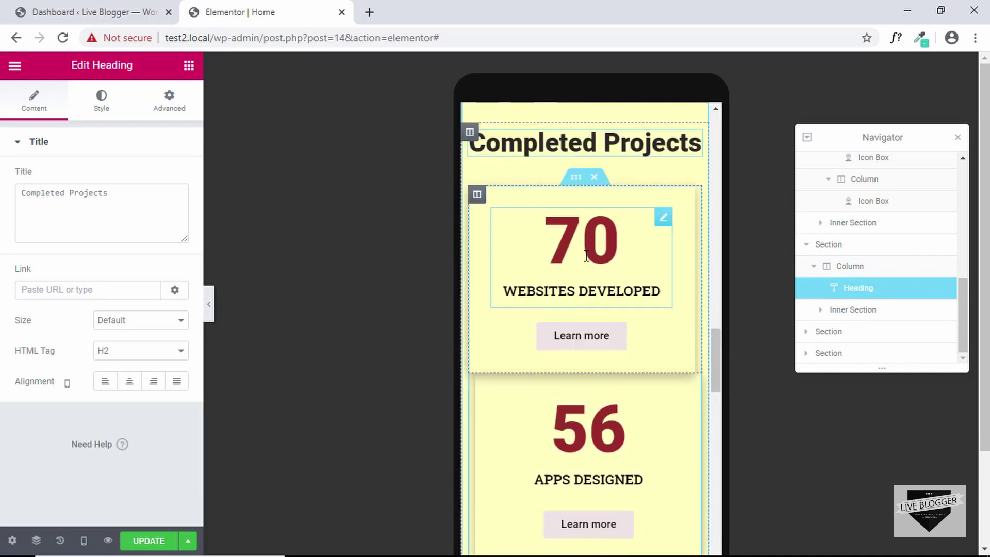
- Set the number font size of the "Websites Developed" counter to 72 px for mobile
left_click(619, 245)
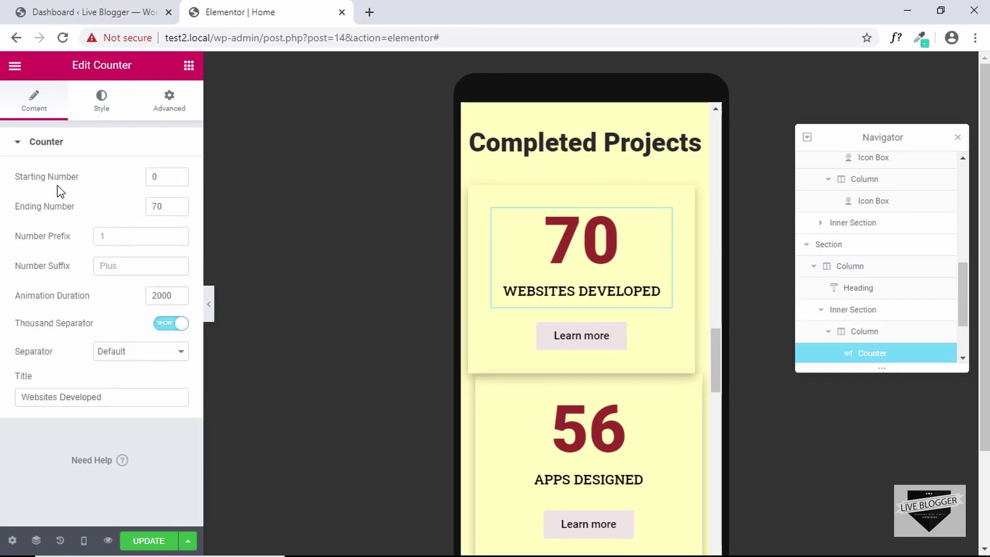
left_click(104, 104)
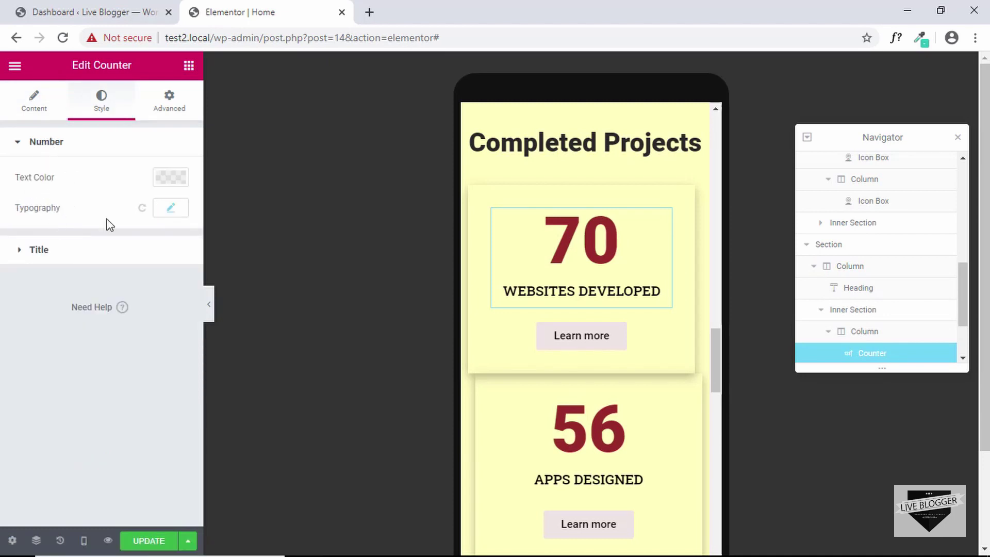
left_click(172, 210)
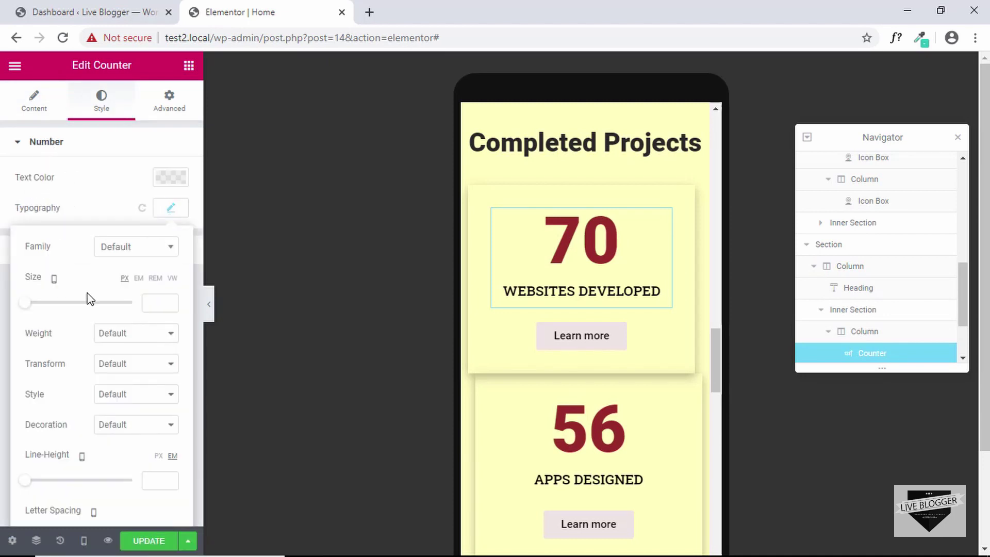
left_click_drag(31, 305, 72, 320)
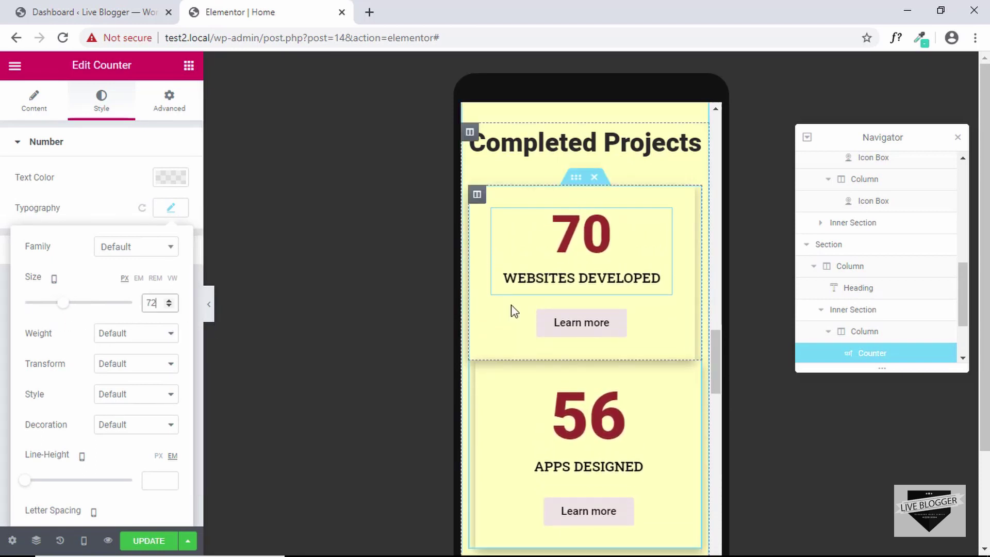
- Copy the "Websites Developed" counter and paste its style onto the "Apps Designed" counter
left_click(571, 222)
right_click(559, 244)
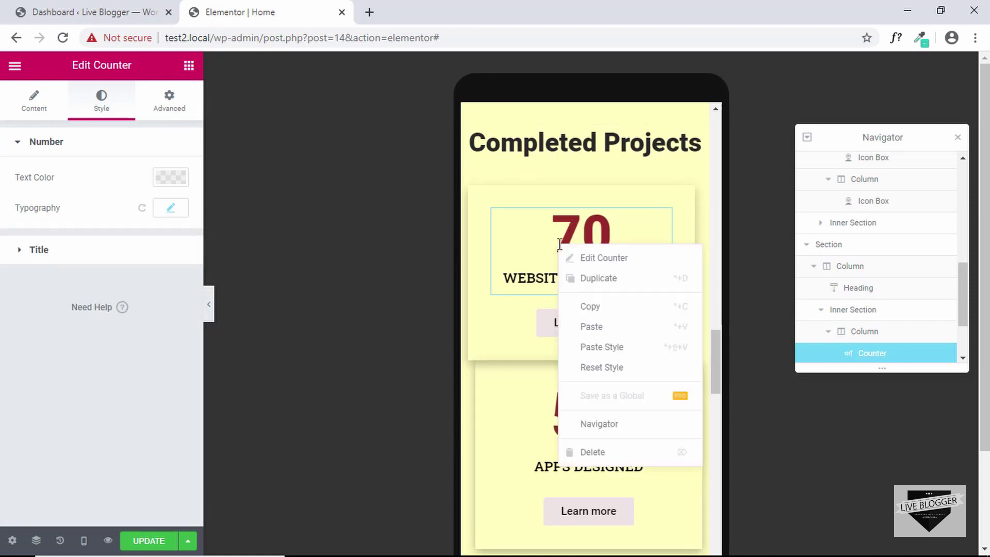
left_click(592, 309)
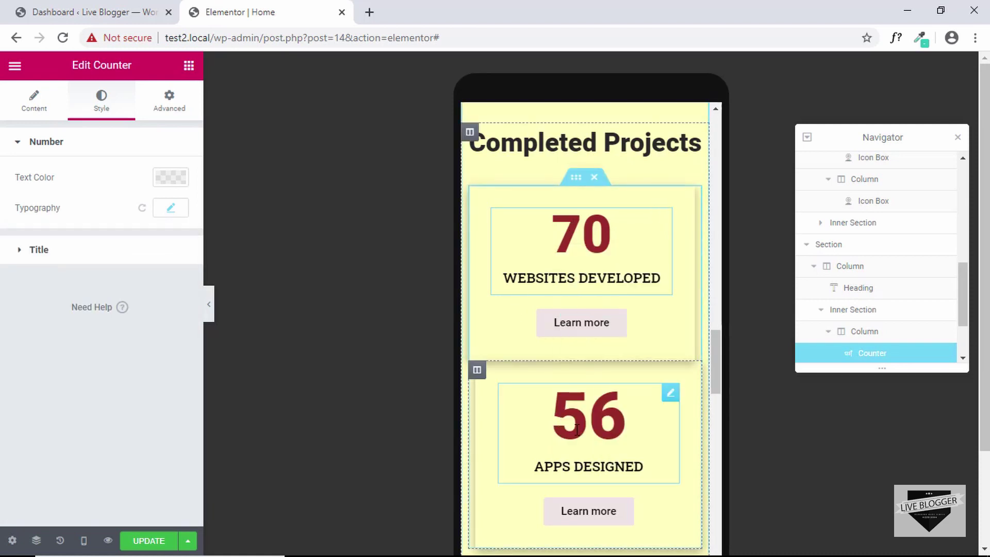
right_click(577, 334)
left_click(619, 436)
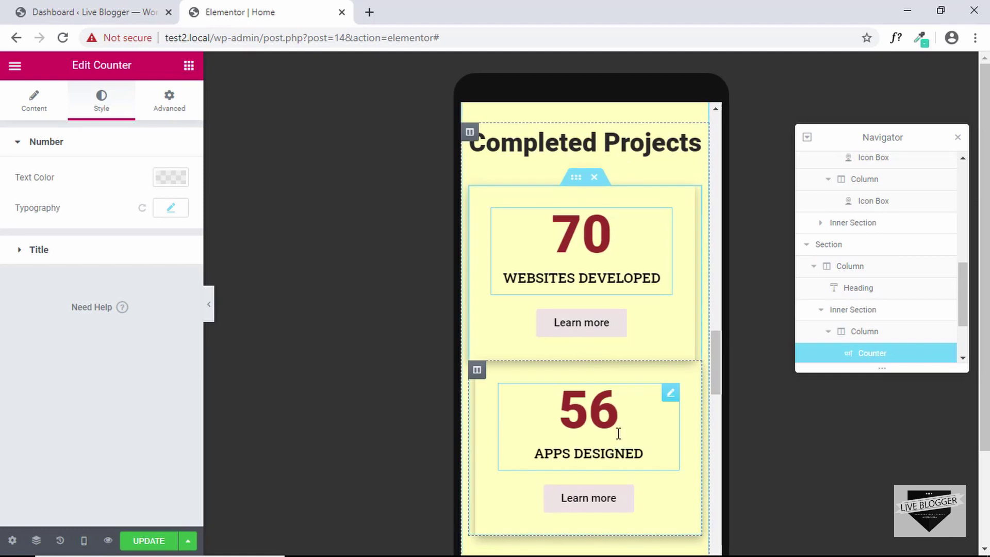
- Copy the "Completed Projects" heading and paste its style onto the "What people say?" heading
right_click(555, 235)
left_click(537, 237)
right_click(538, 242)
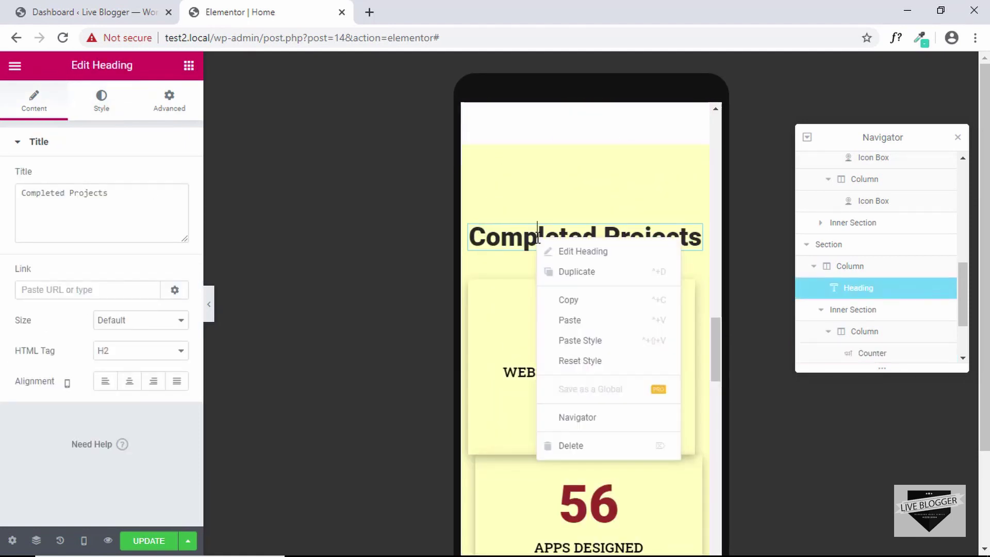
left_click(576, 307)
scroll(575, 308, "down", 10)
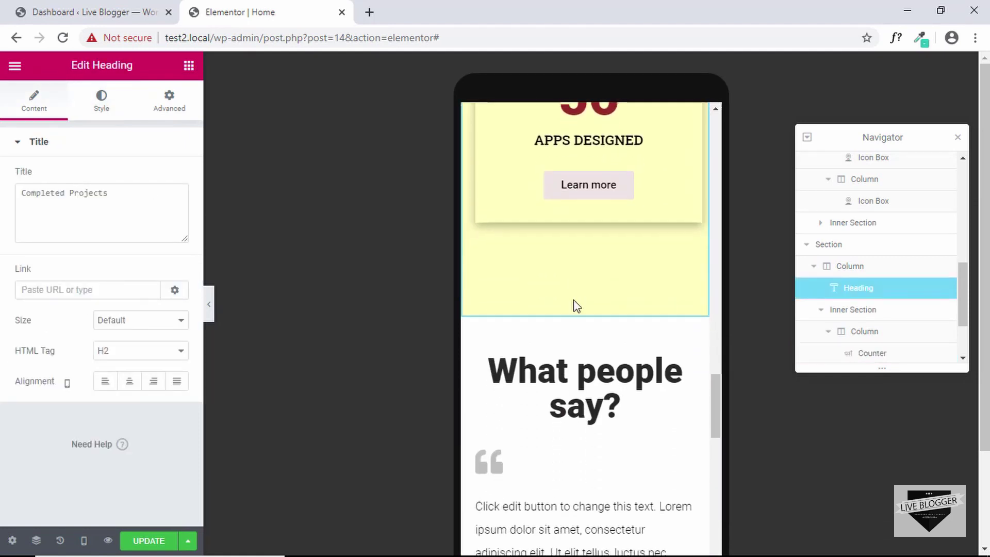
left_click(572, 336)
right_click(572, 336)
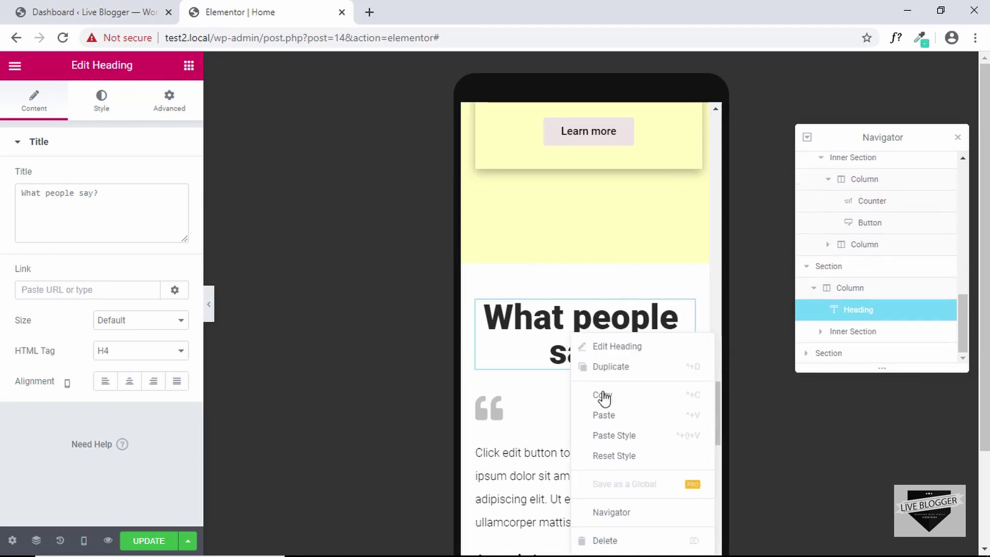
left_click(608, 436)
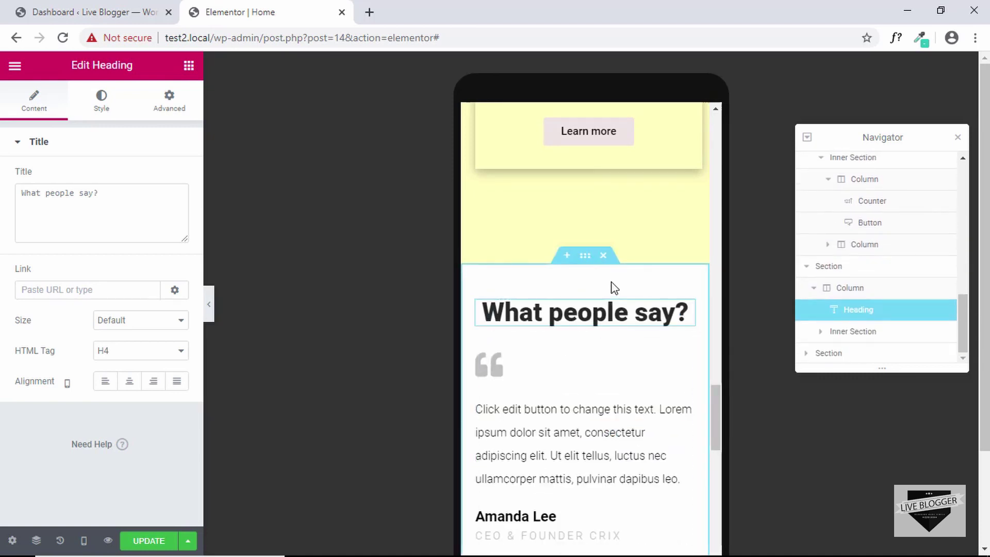
- Examine how the two testimonials under "What people say?" are laid out in mobile view
scroll(598, 294, "down", 3)
scroll(597, 295, "up", 1)
scroll(597, 295, "down", 1)
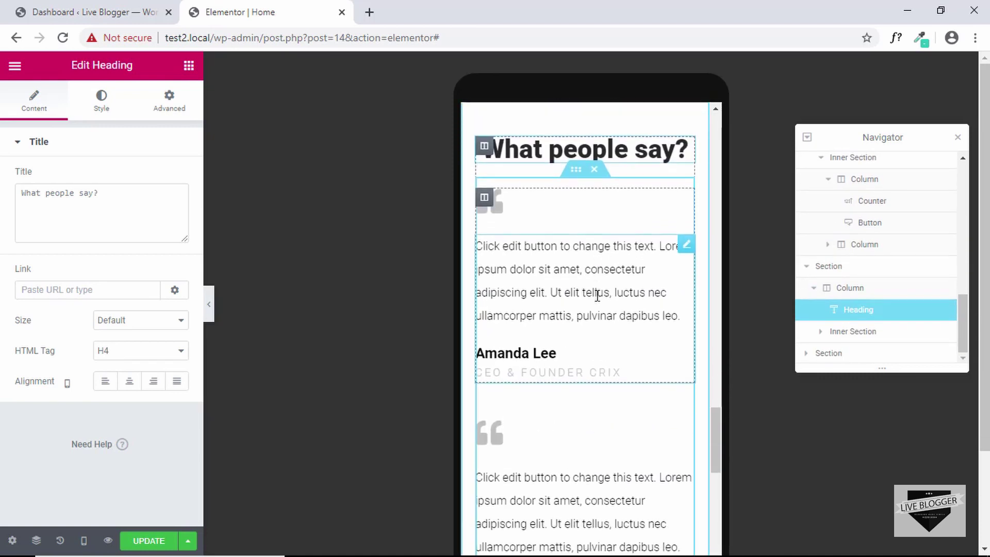
scroll(539, 354, "up", 2)
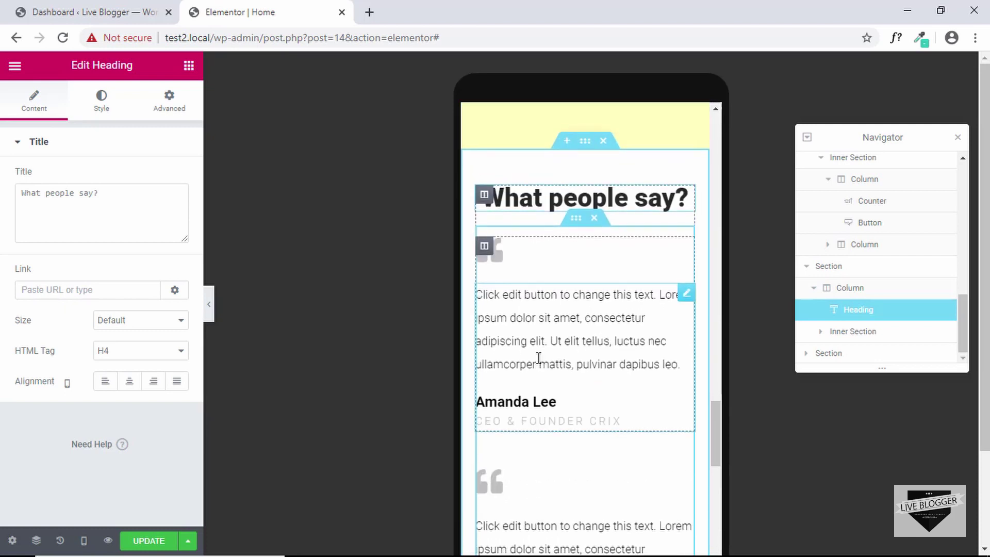
scroll(539, 357, "down", 3)
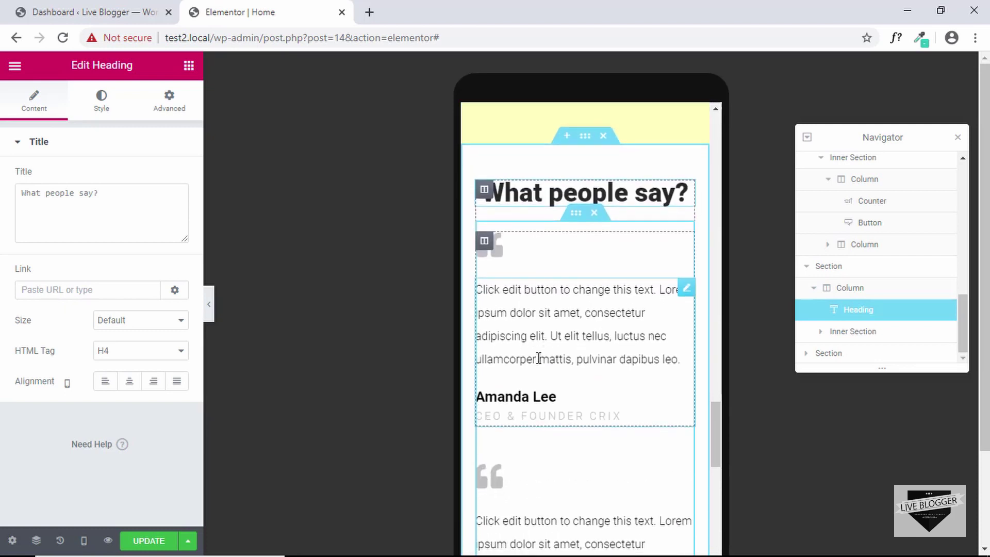
scroll(537, 356, "up", 1)
scroll(539, 353, "down", 2)
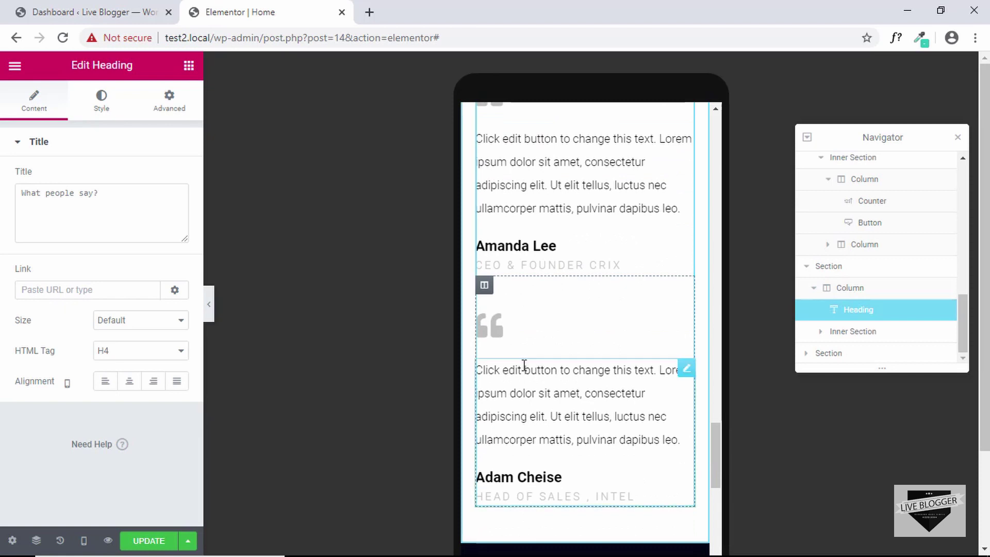
left_click(535, 268)
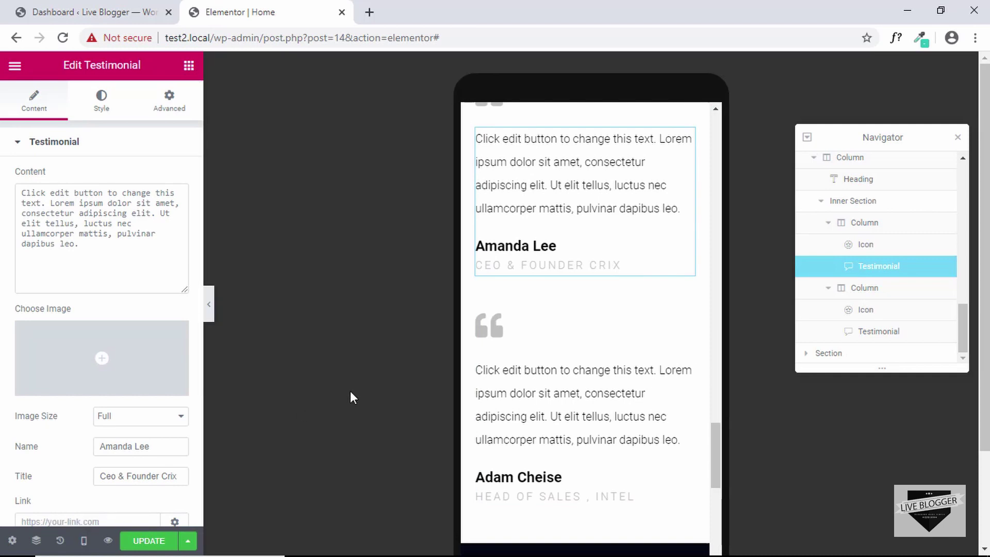
- Set the column of the second testimonial to be hidden on mobile through its responsive visibility settings
left_click(484, 285)
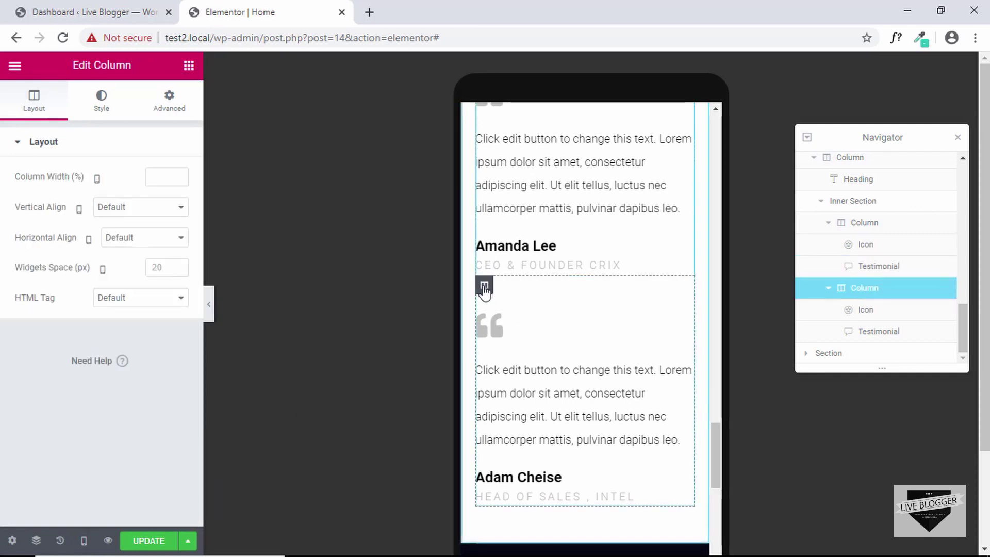
right_click(484, 285)
left_click(507, 300)
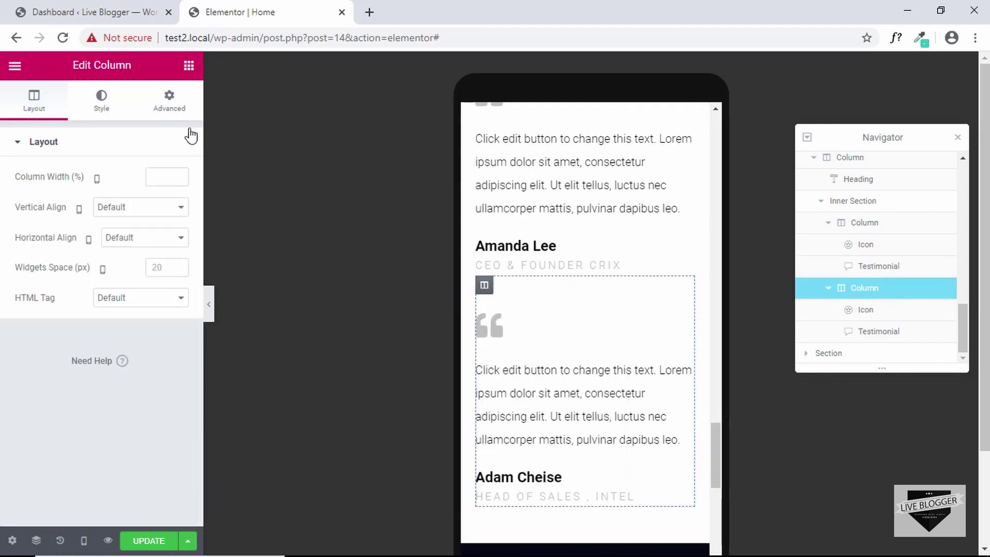
left_click(174, 101)
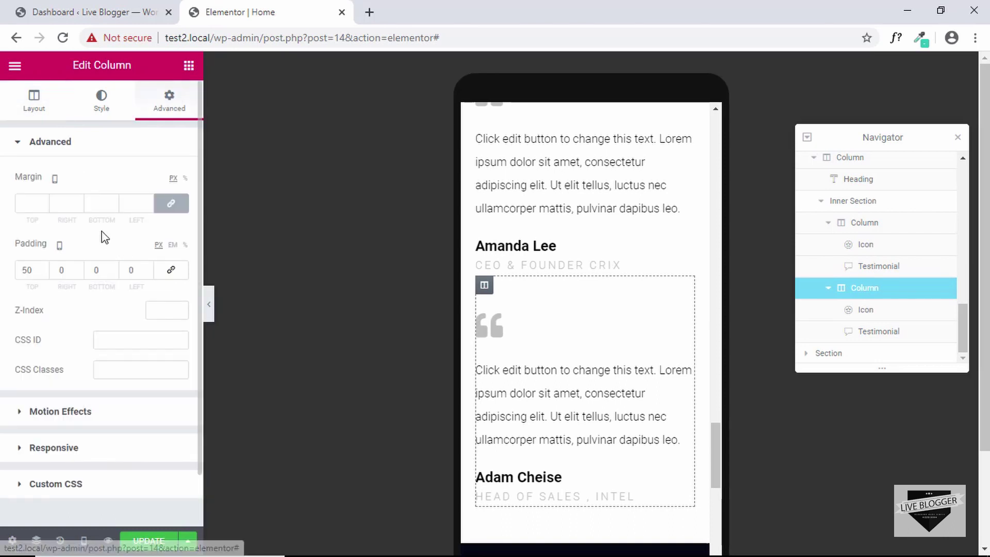
left_click(53, 447)
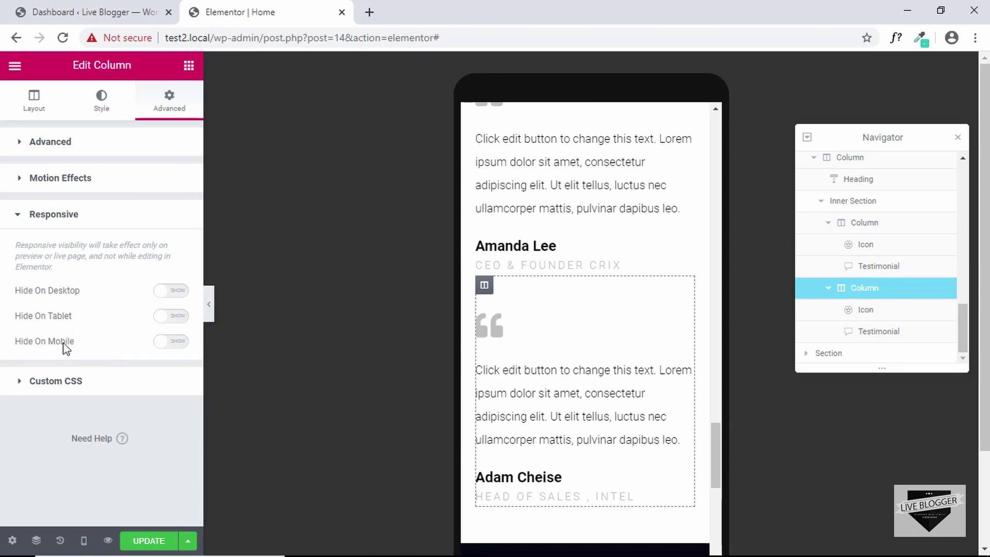
left_click(178, 342)
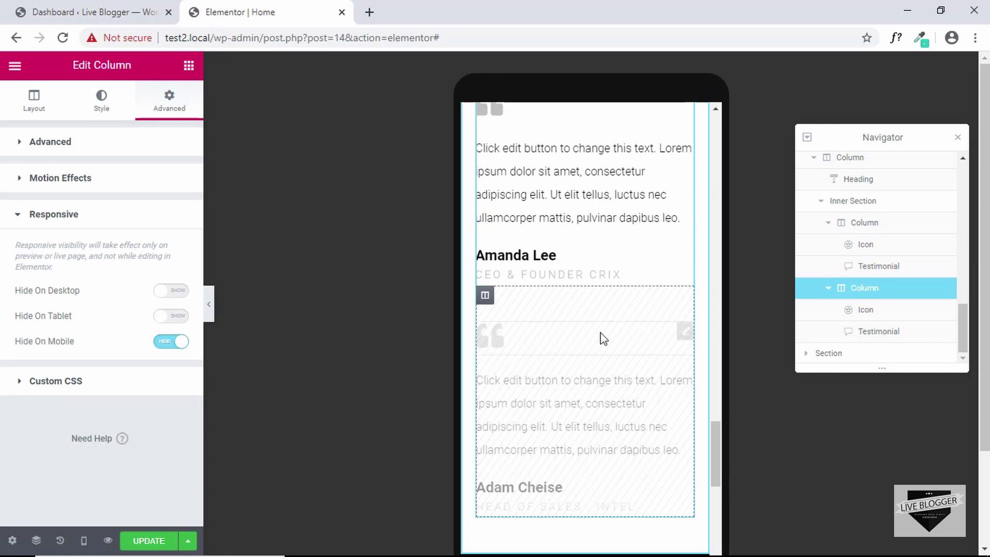
left_click(515, 307)
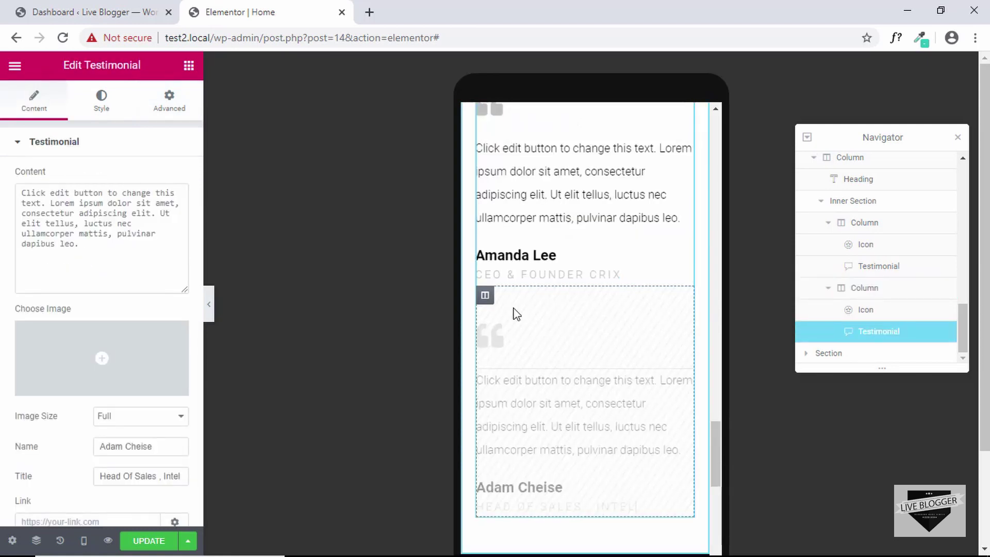
- Center the "LB." heading in the footer for mobile view
scroll(516, 313, "down", 3)
scroll(513, 308, "down", 4)
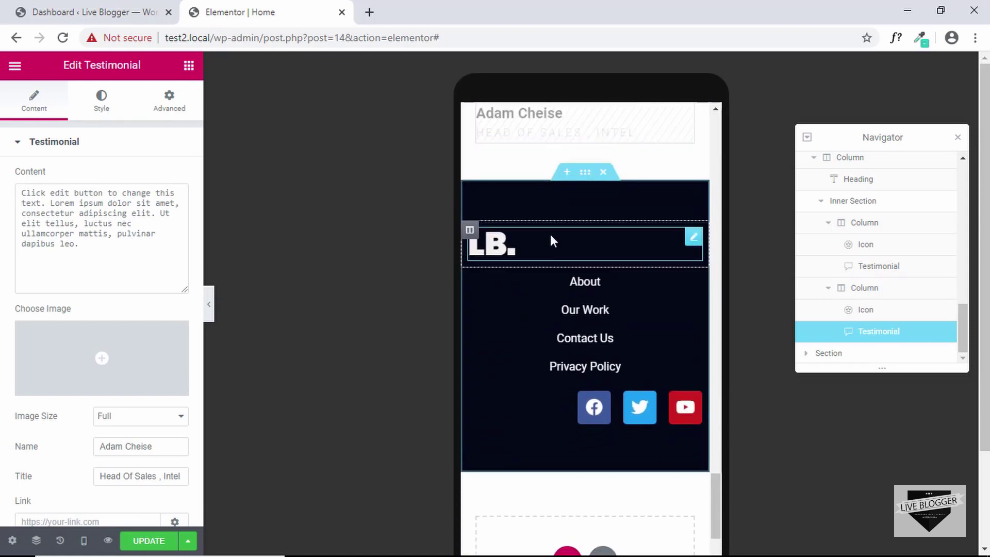
right_click(531, 251)
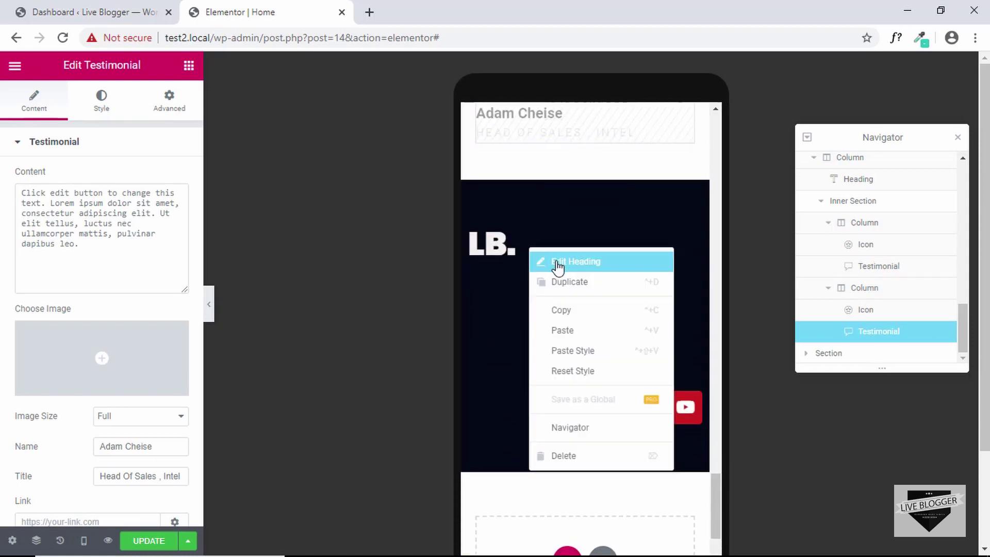
left_click(556, 260)
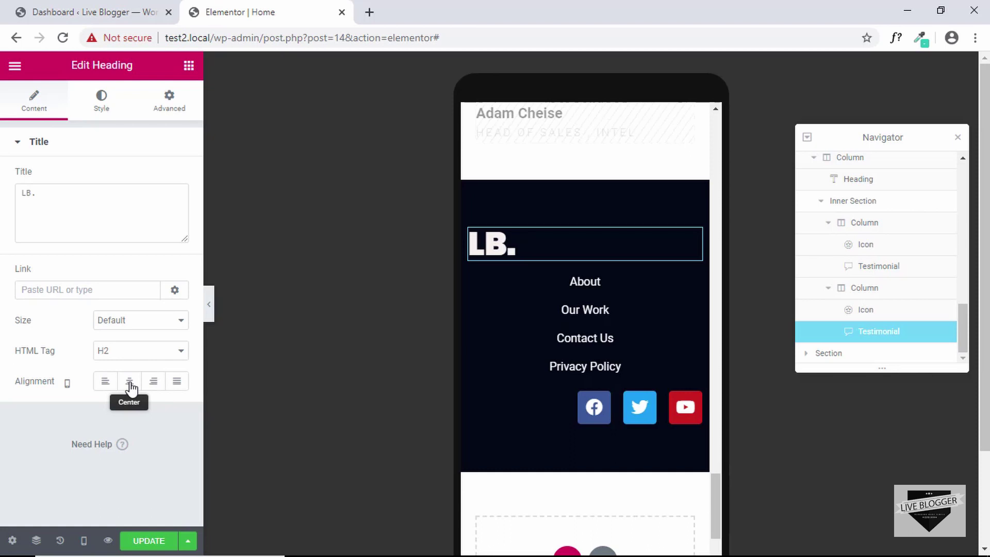
left_click(130, 385)
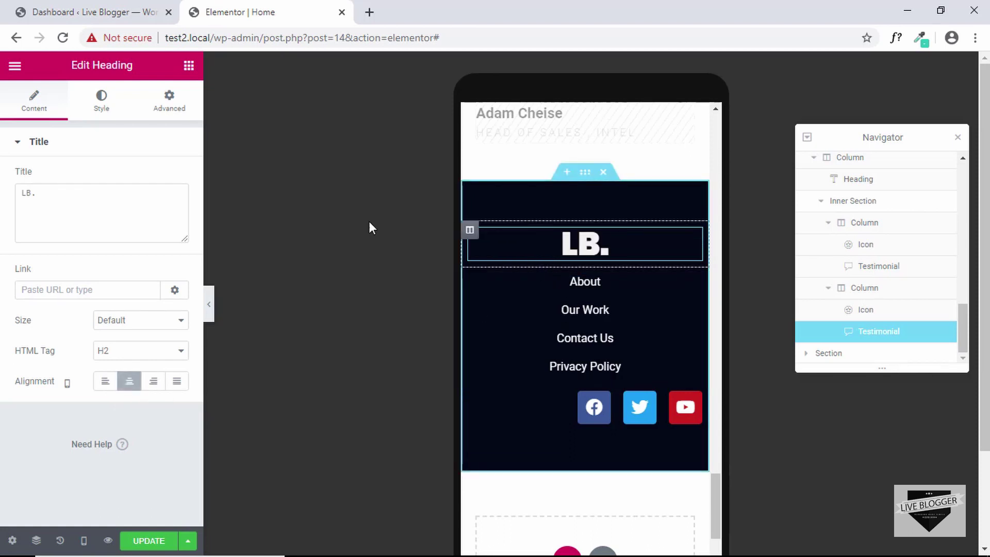
- Unlink the margin values of the footer's "LB." heading and set its bottom margin to 12 px for mobile
left_click(172, 105)
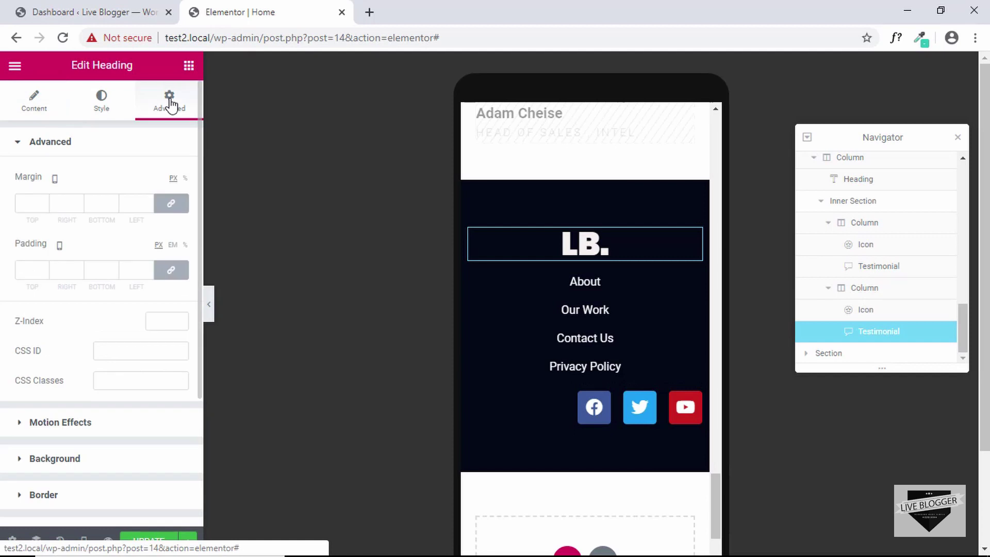
left_click(181, 207)
left_click(97, 204)
scroll(97, 207, "up", 12)
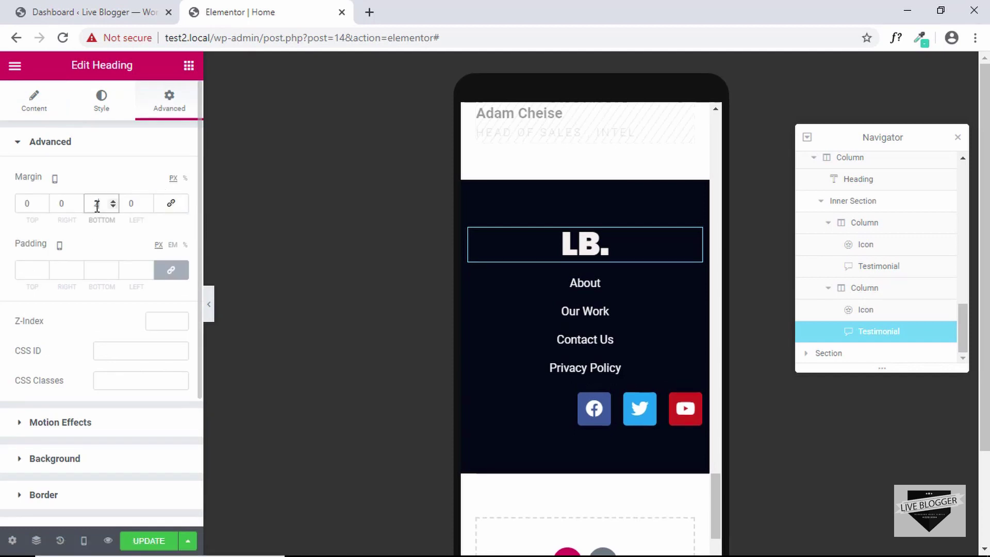
scroll(96, 206, "up", 4)
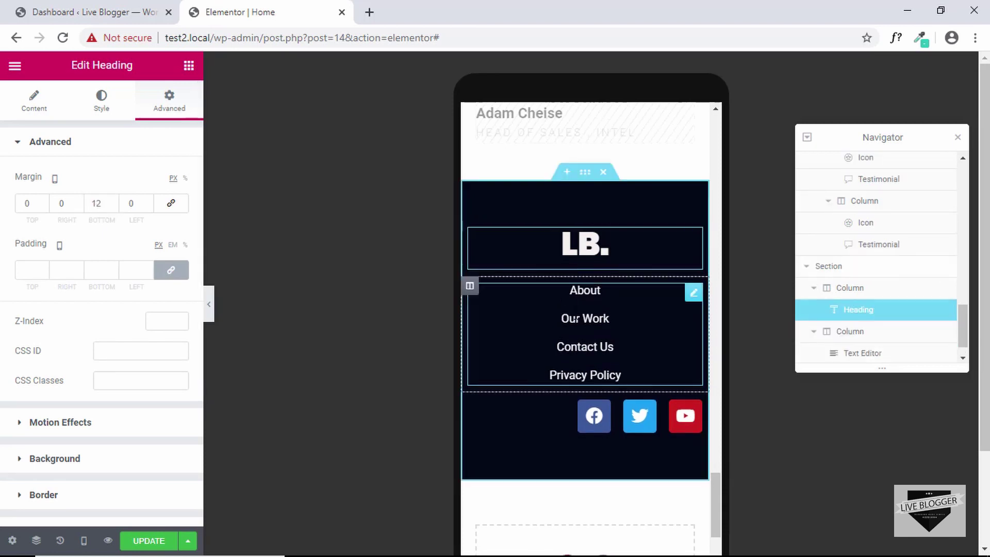
- Unlink the margin values of the footer's link list and add a bottom margin for mobile
right_click(562, 317)
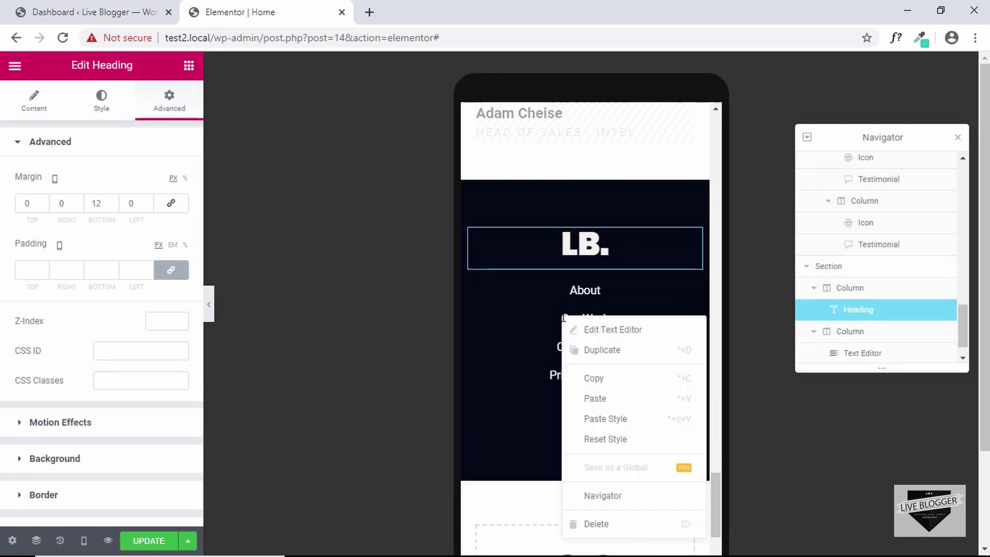
left_click(586, 333)
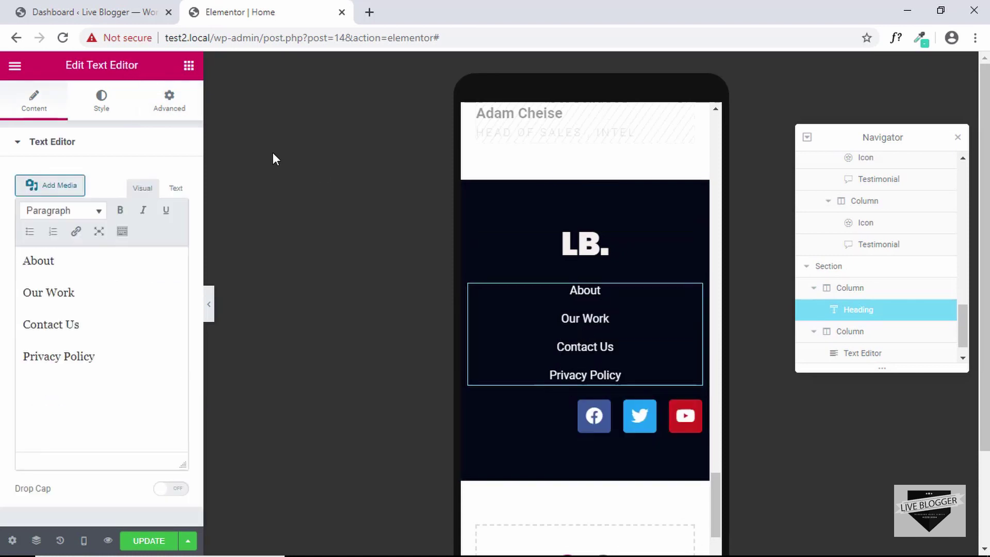
left_click(169, 103)
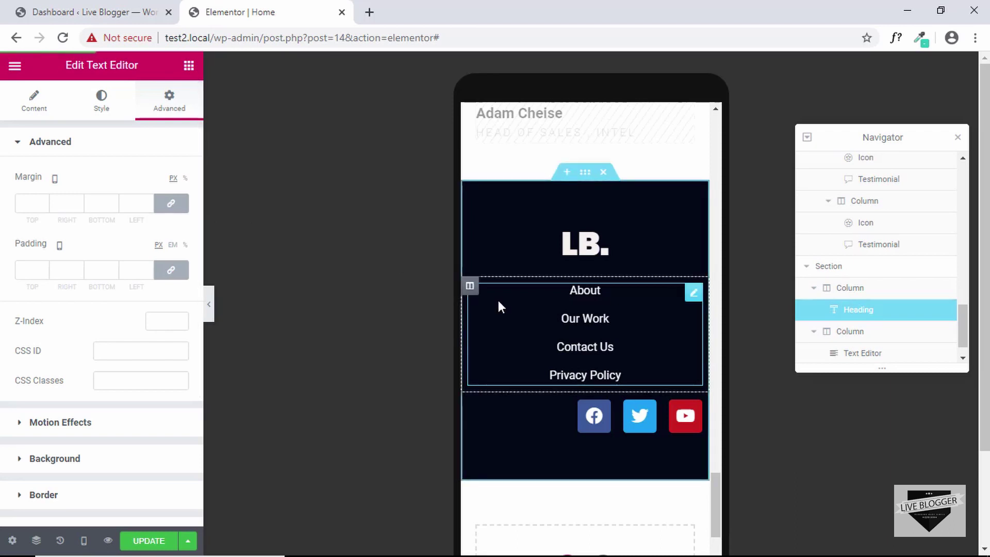
left_click(172, 207)
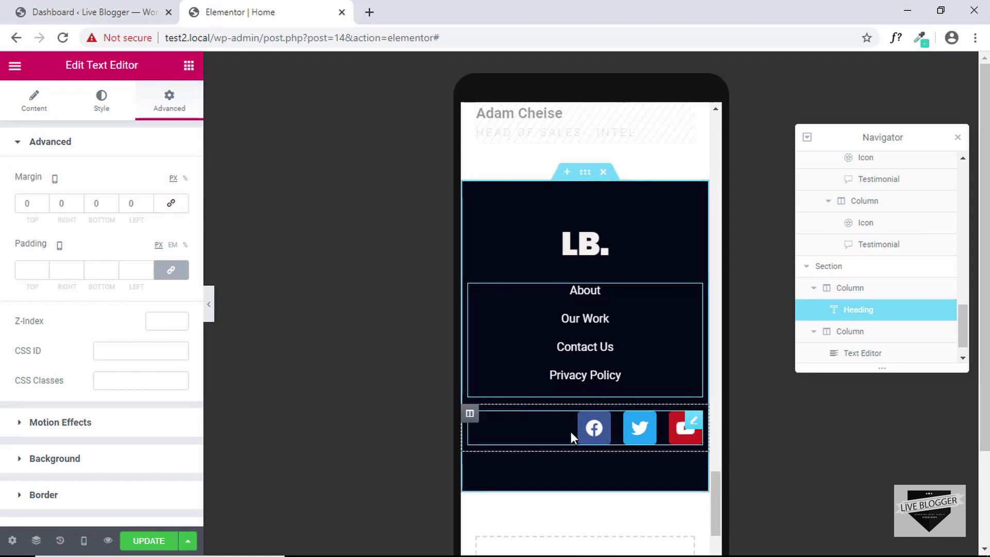
- Center the footer's social icons for mobile view, update the page and review it from the hero section down
right_click(536, 425)
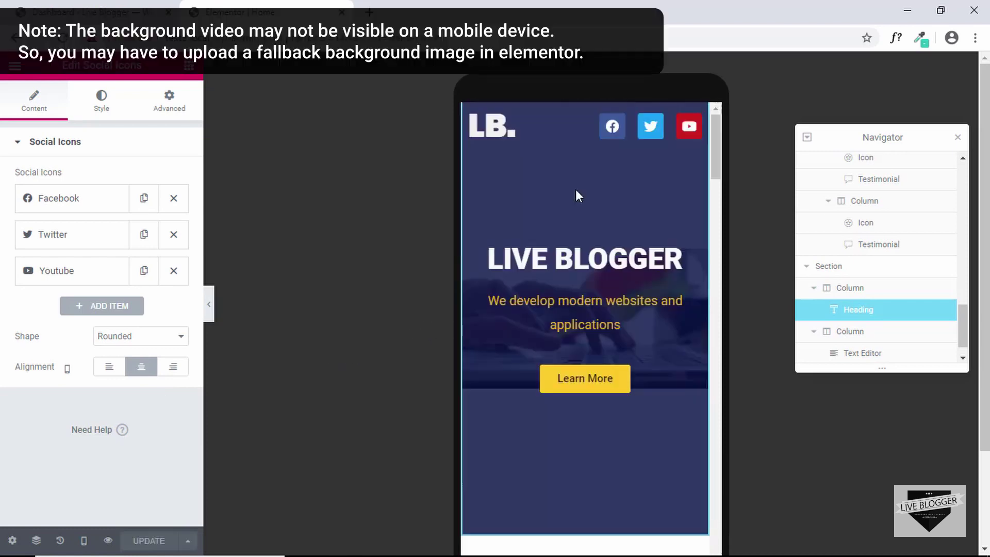
scroll(575, 190, "down", 2)
scroll(575, 189, "down", 5)
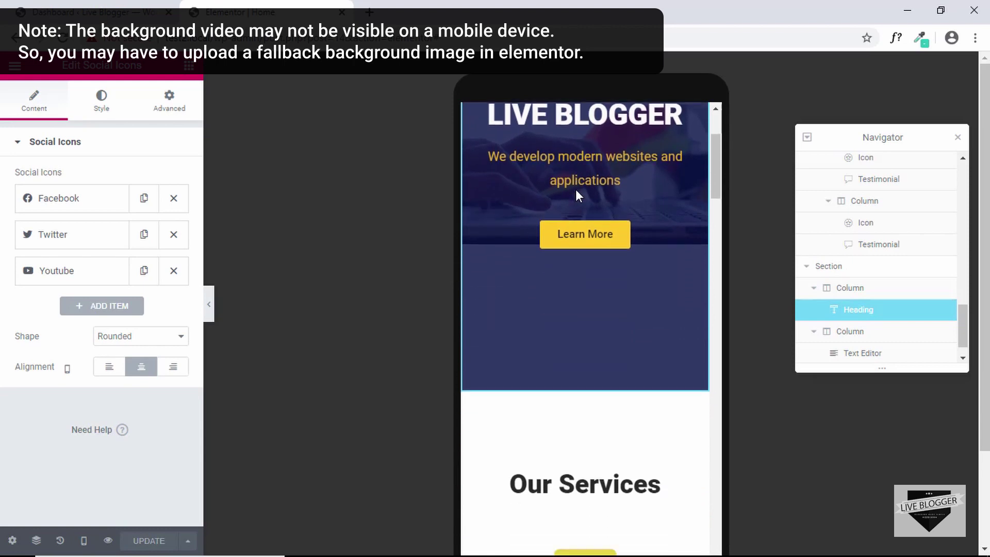
- Review the mobile layout from the hero section through services, completed projects and testimonials to the footer
scroll(651, 211, "down", 9)
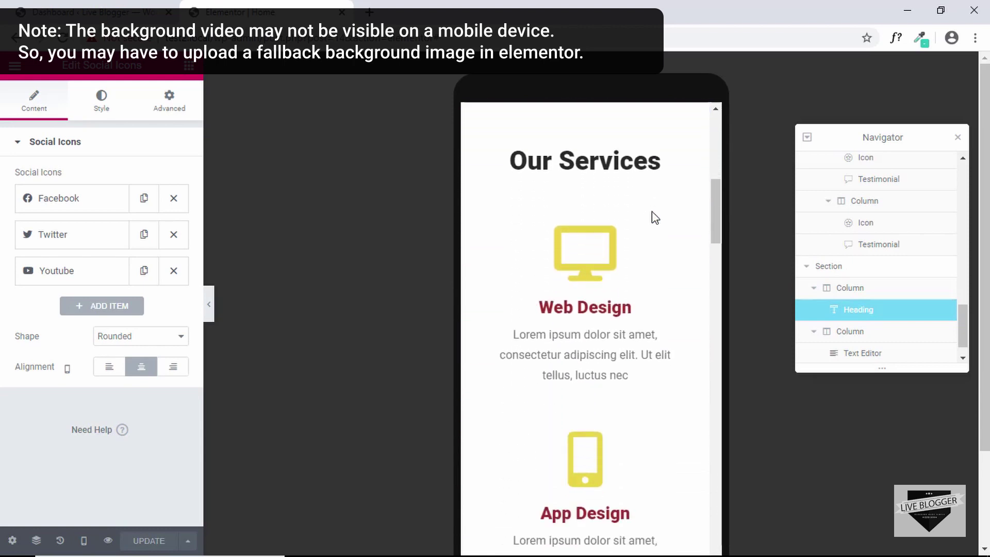
scroll(652, 216, "down", 3)
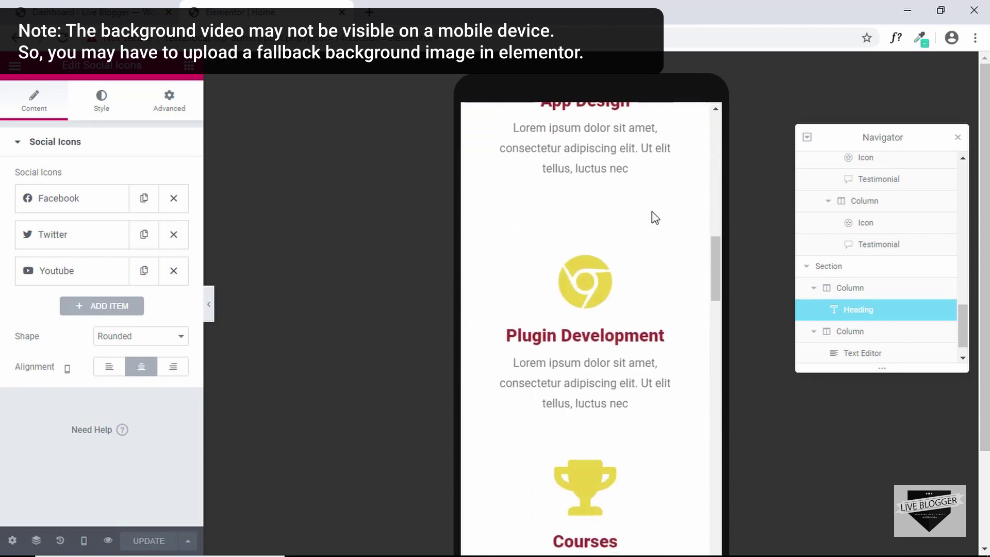
scroll(675, 224, "down", 7)
scroll(675, 227, "down", 8)
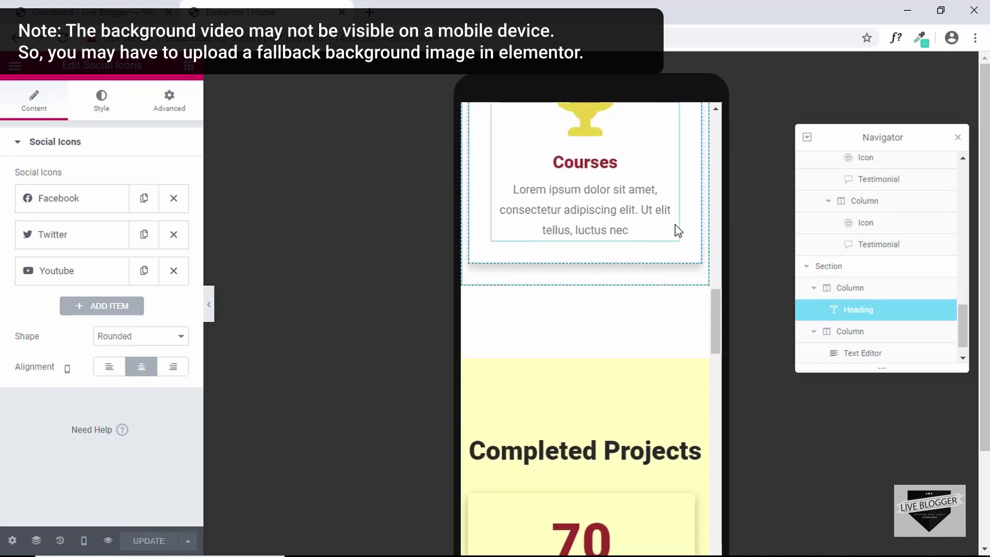
scroll(675, 224, "down", 8)
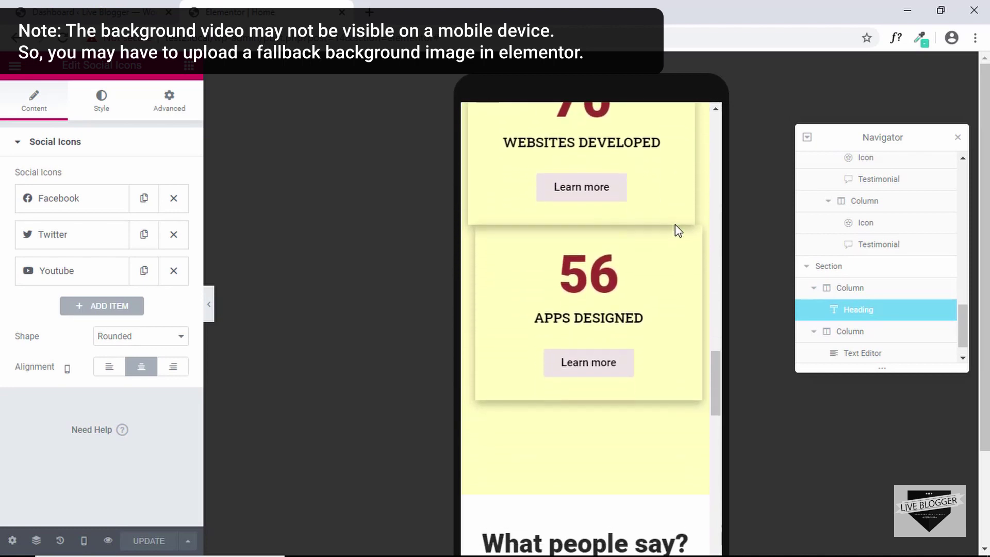
scroll(675, 224, "down", 3)
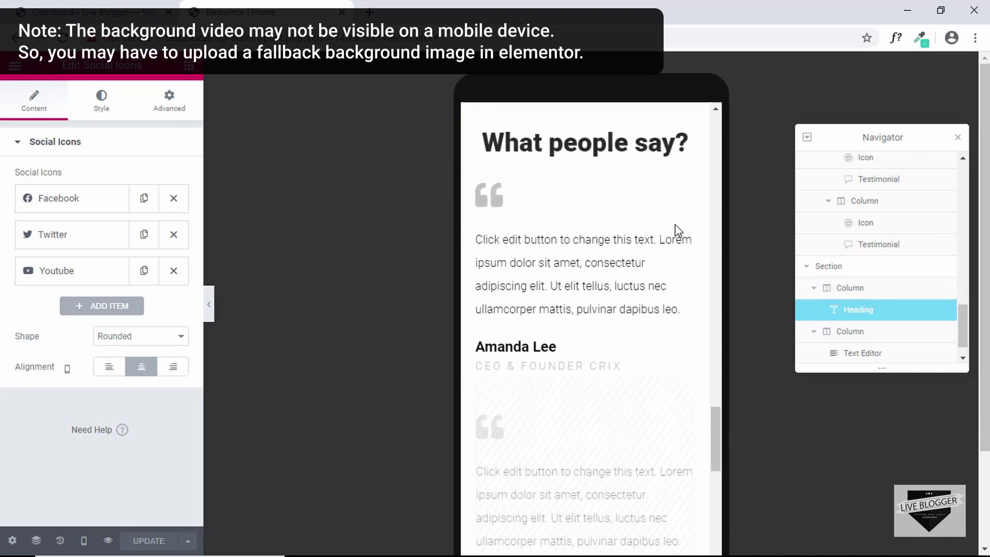
scroll(675, 225, "down", 1)
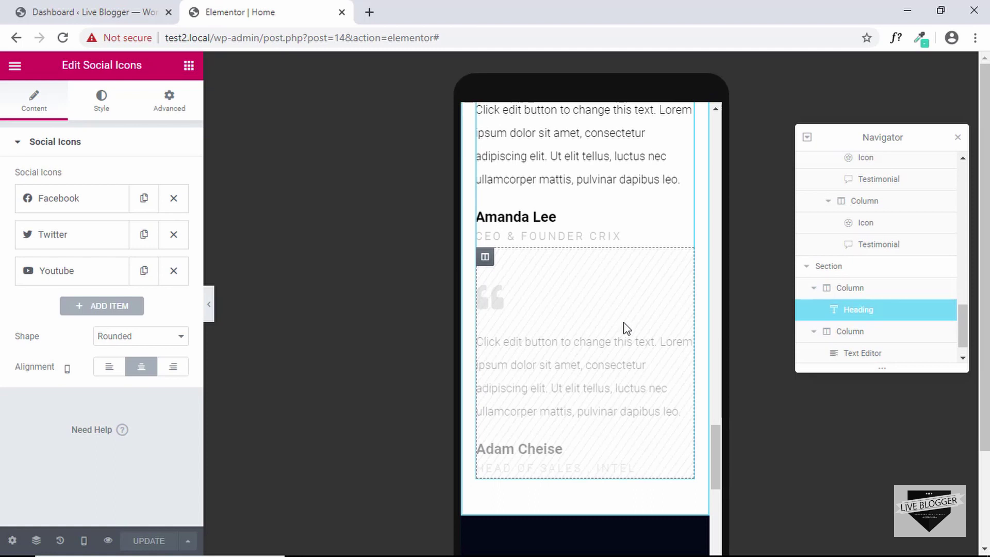
scroll(626, 328, "down", 5)
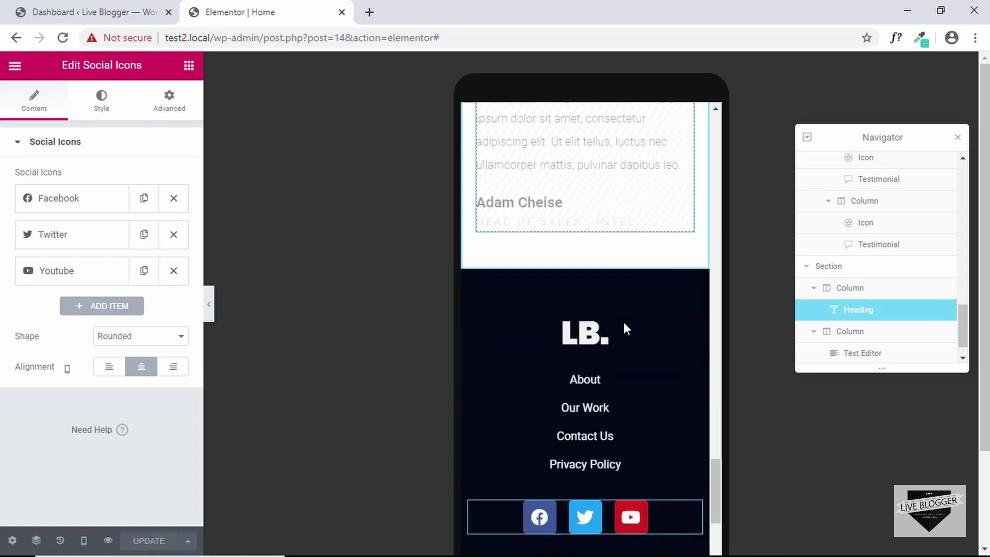
scroll(623, 322, "down", 3)
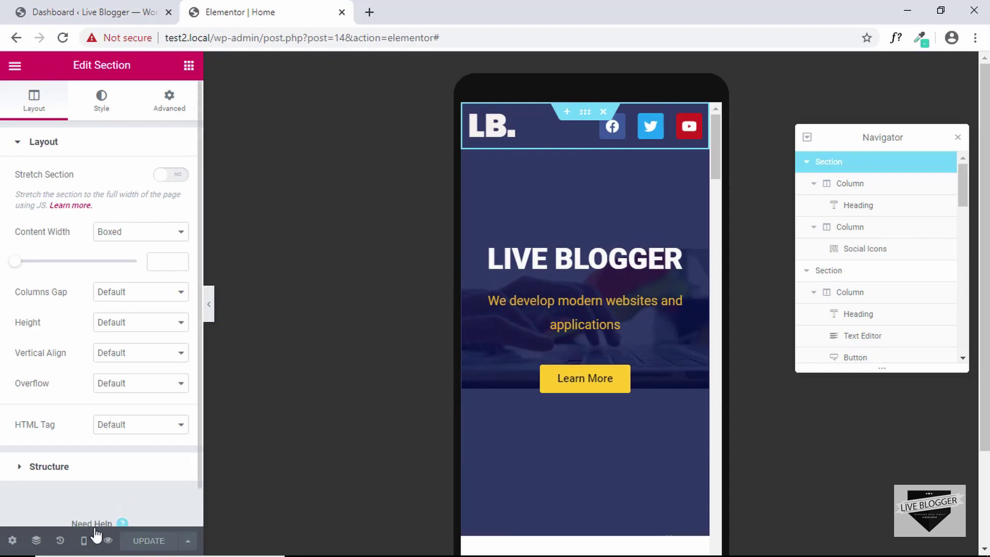
- Set the hero section's minimum height to 100 VH for tablet view and check the hero's layout
left_click(84, 542)
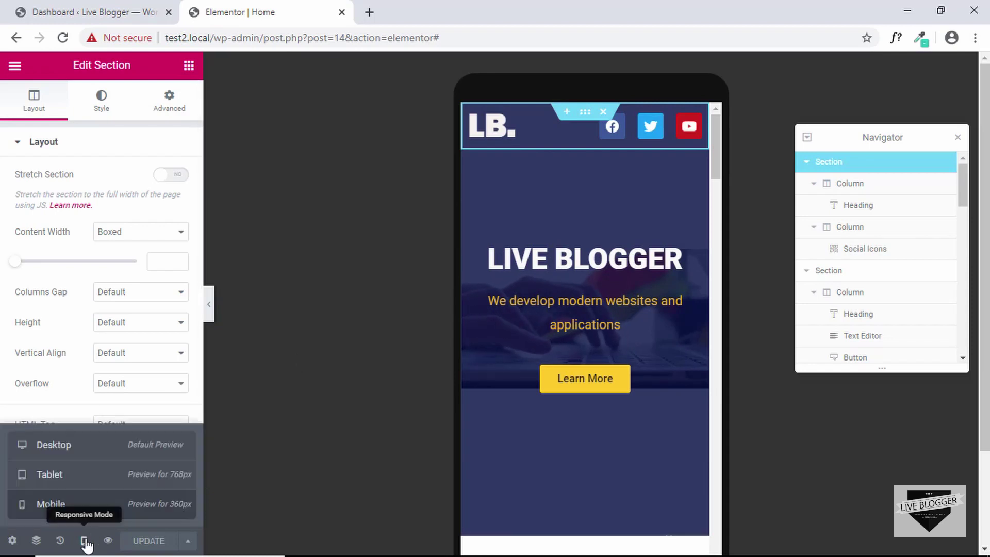
left_click(114, 474)
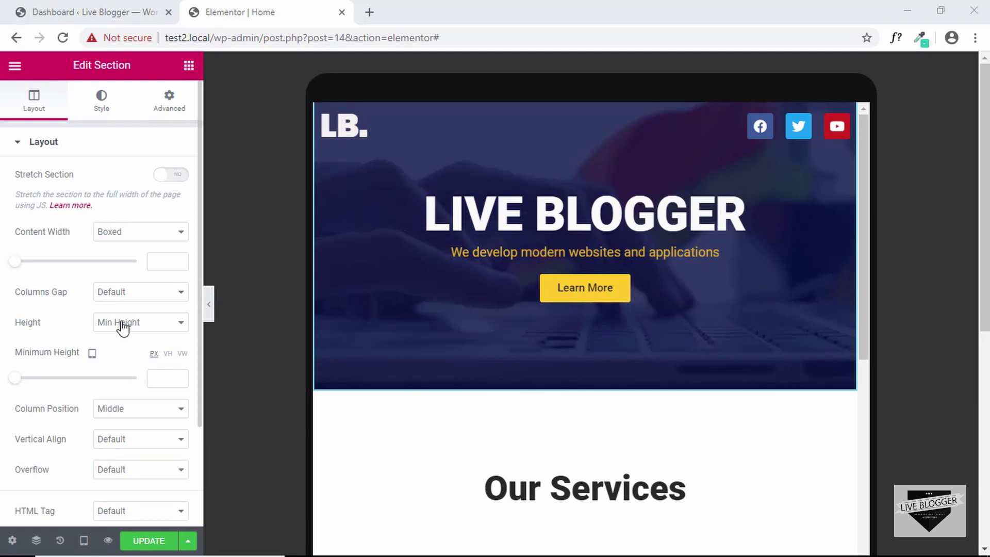
left_click(85, 540)
left_click(121, 458)
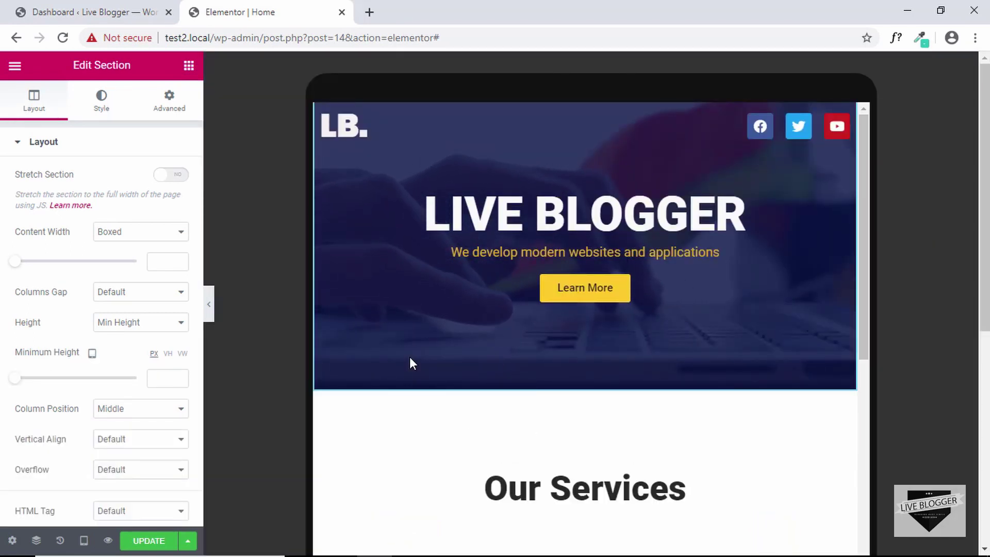
left_click(169, 355)
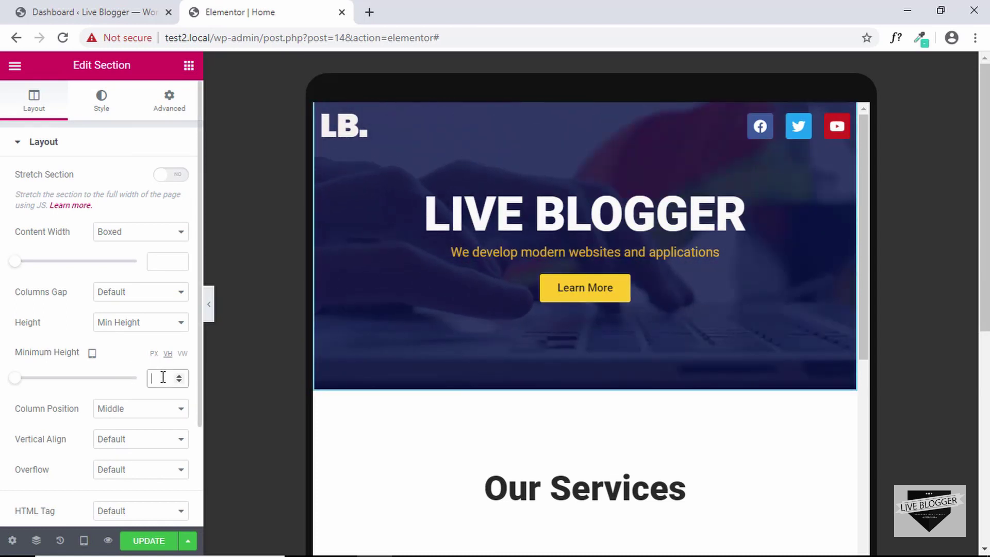
left_click(163, 377)
type("100")
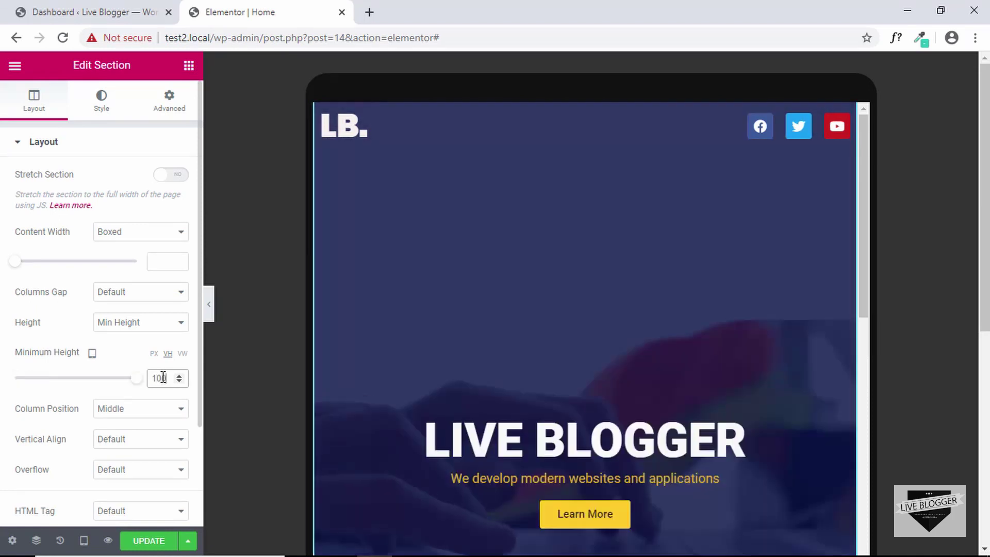
scroll(585, 304, "down", 5)
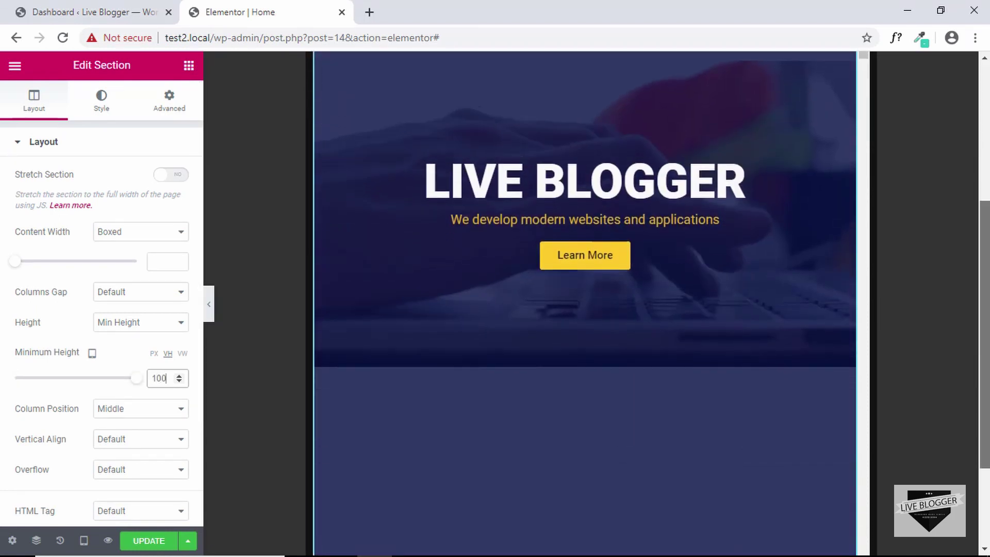
scroll(585, 304, "up", 10)
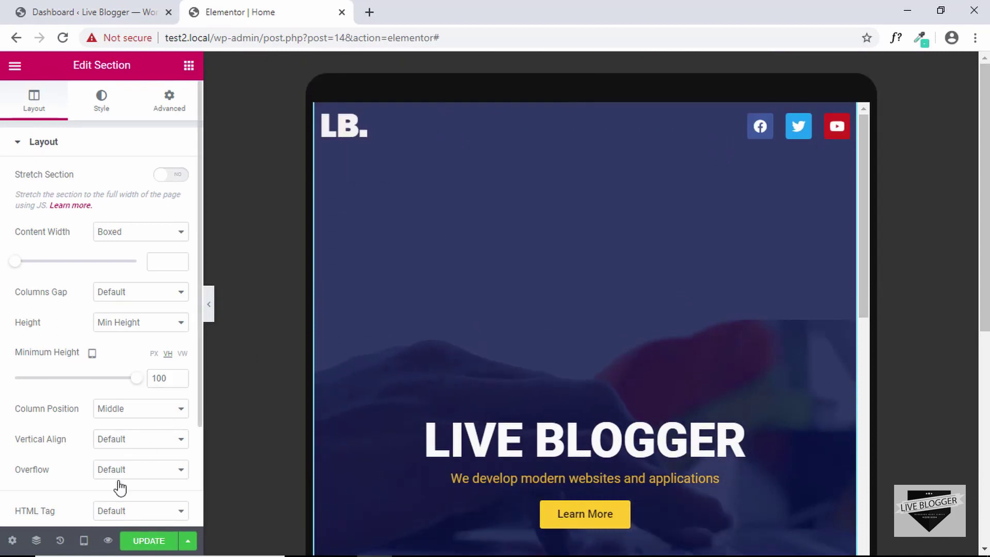
- Set the hero section's minimum height to 100 VH for mobile view
left_click(84, 539)
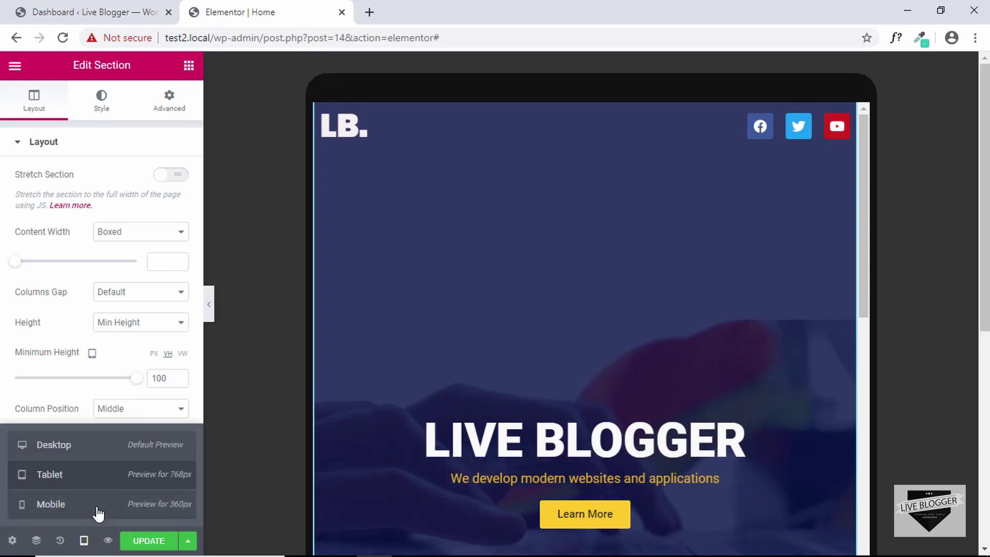
left_click(98, 504)
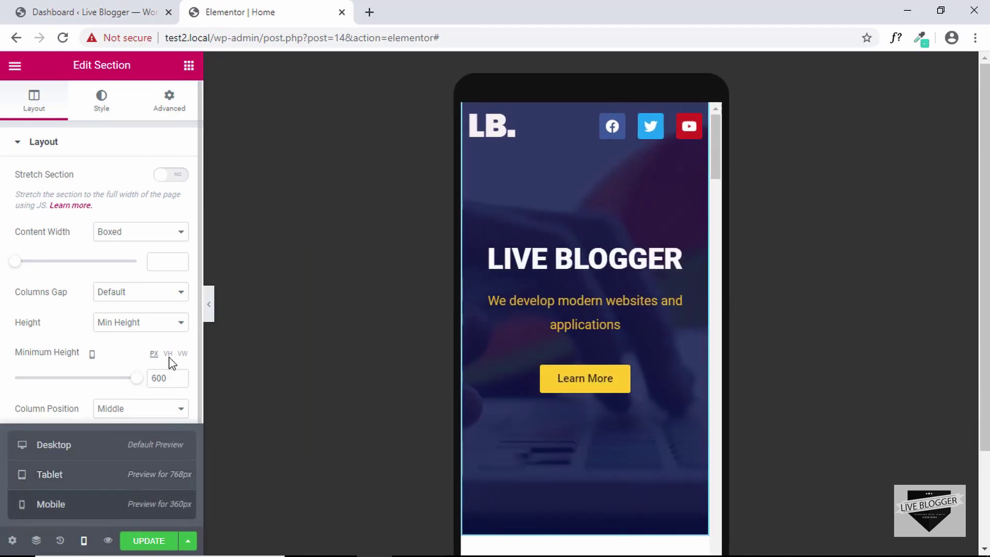
left_click(168, 353)
left_click_drag(161, 377, 110, 388)
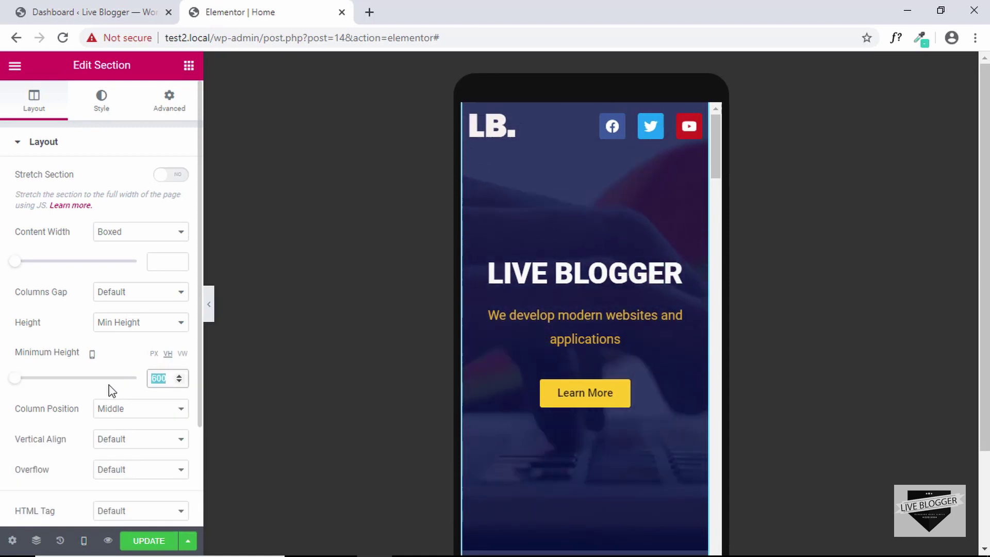
type("100")
- Set the hero section's minimum height to 100 VH for desktop view
left_click(84, 539)
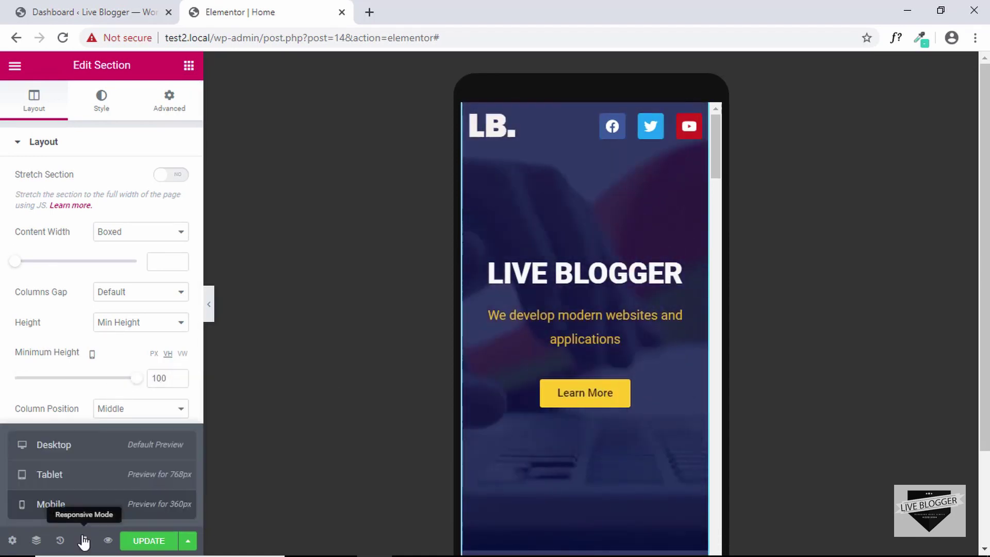
left_click(109, 452)
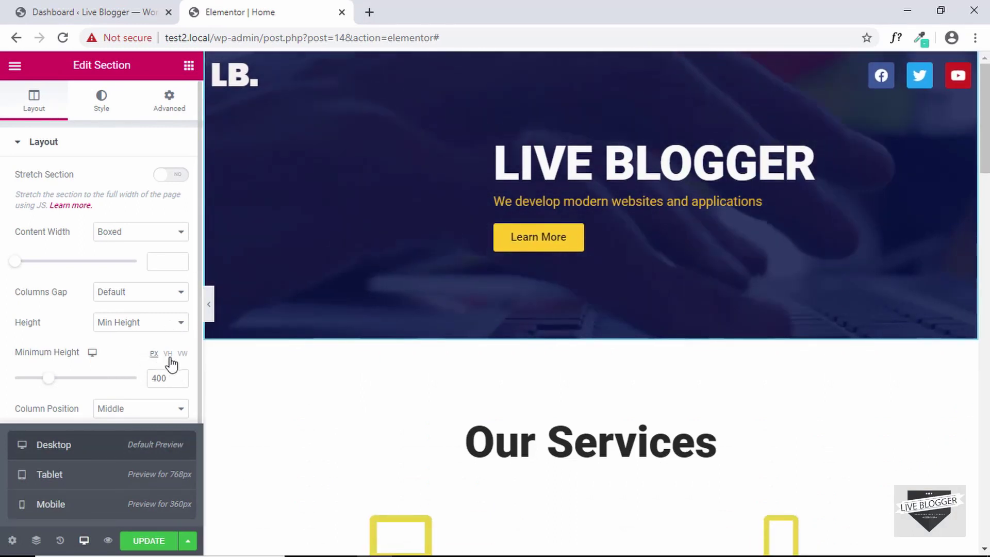
left_click(169, 354)
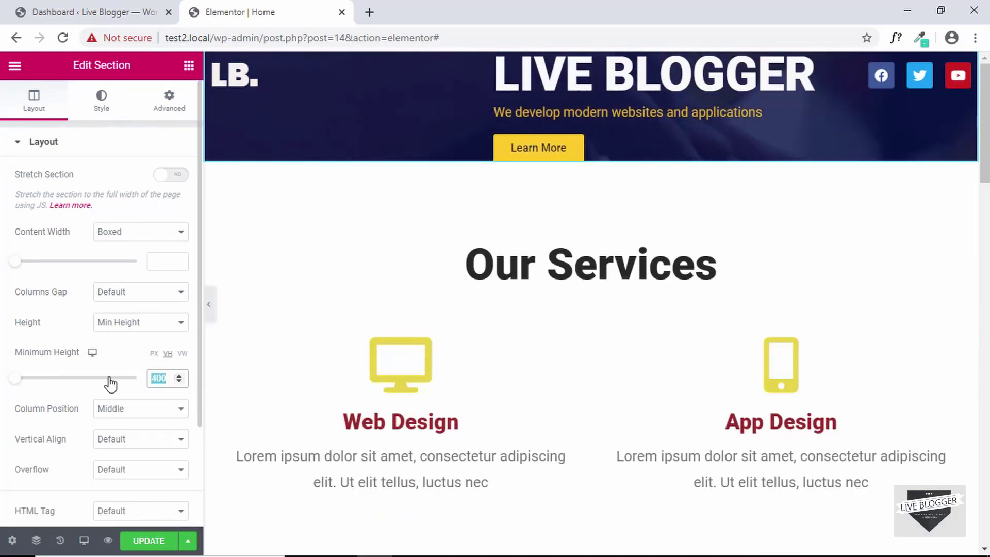
type("100")
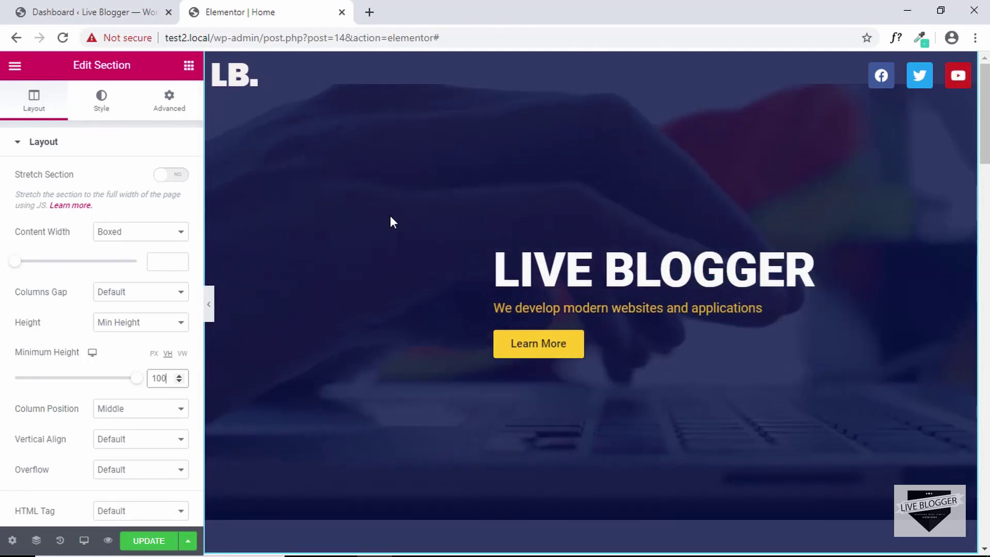
- Review the page in tablet view from the hero section down to the footer
key("ctrl+shift+m")
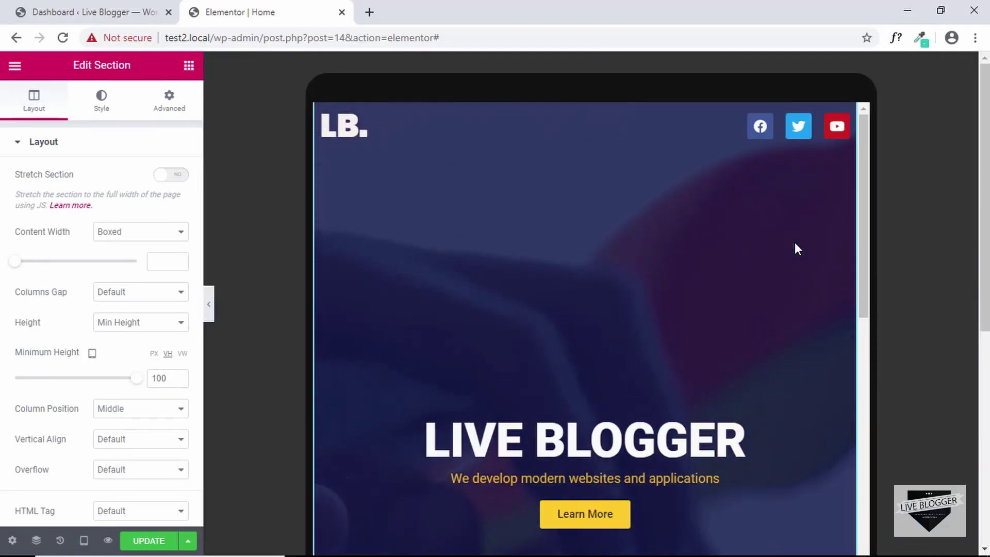
scroll(797, 249, "down", 5)
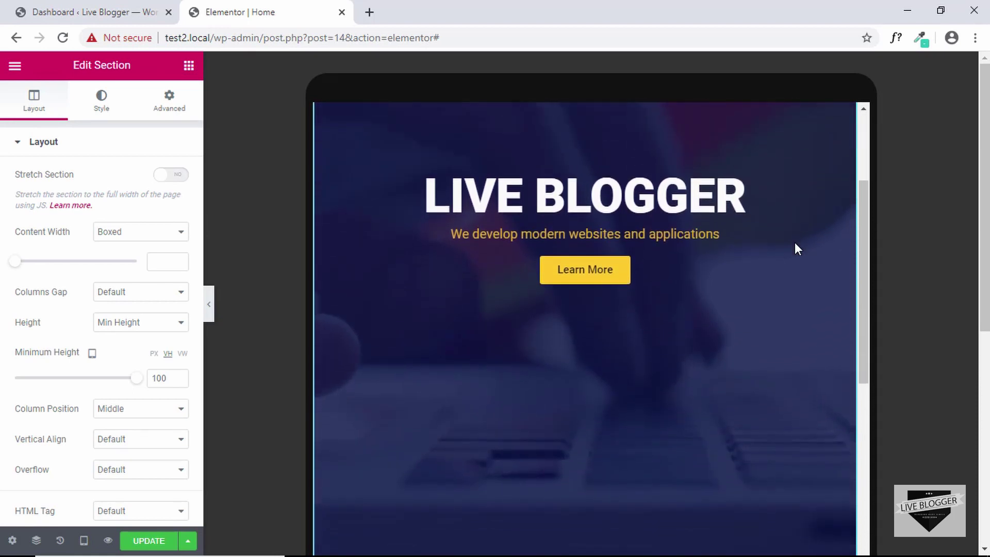
scroll(796, 249, "down", 7)
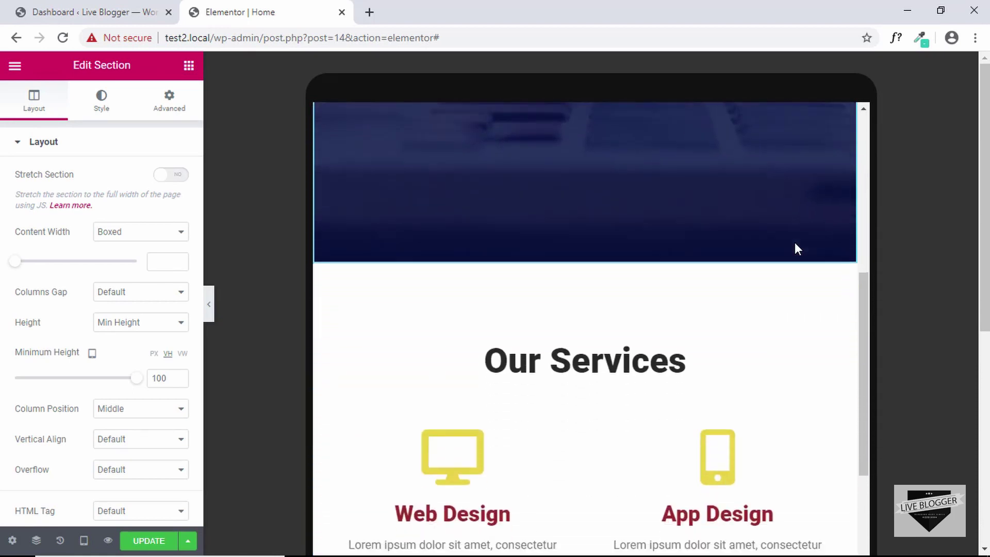
scroll(796, 249, "down", 5)
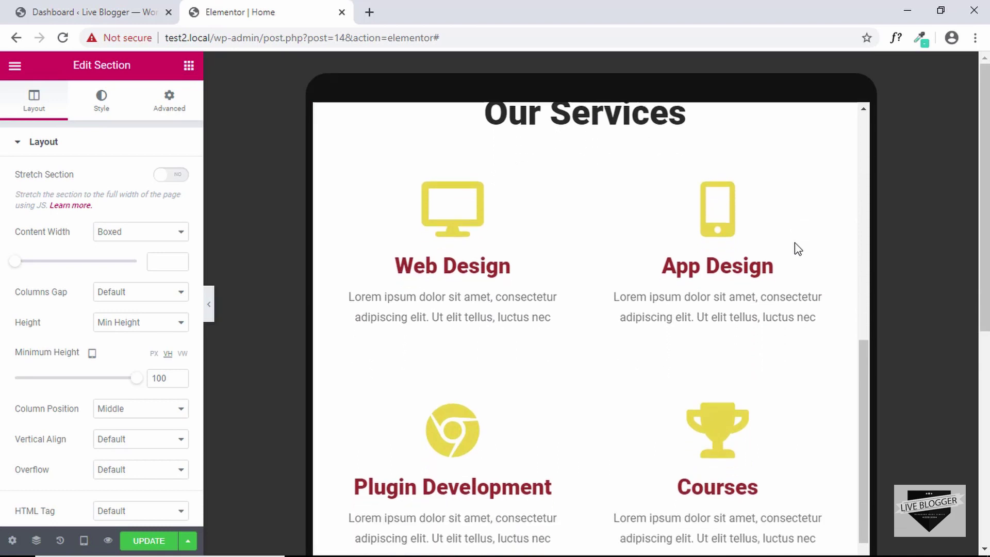
scroll(794, 243, "down", 10)
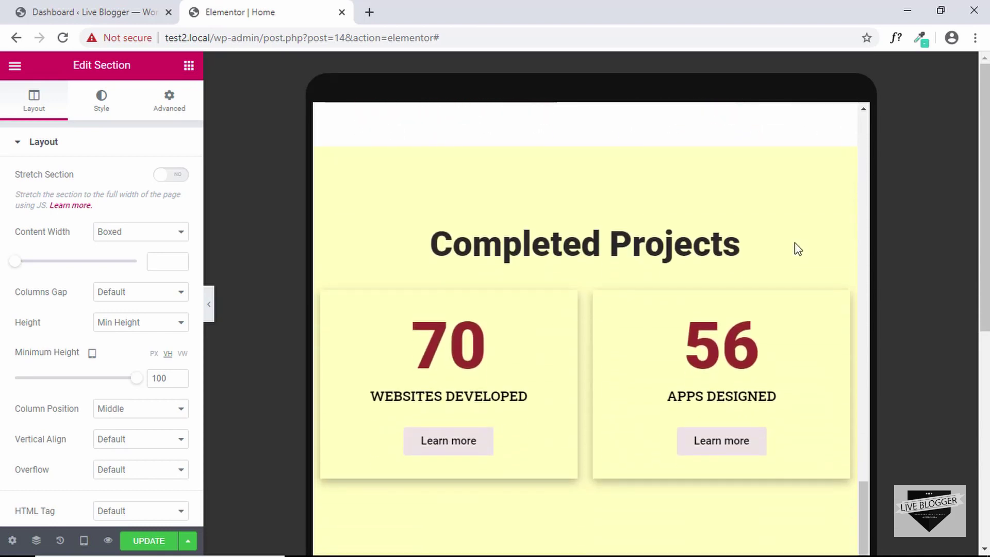
scroll(797, 249, "down", 7)
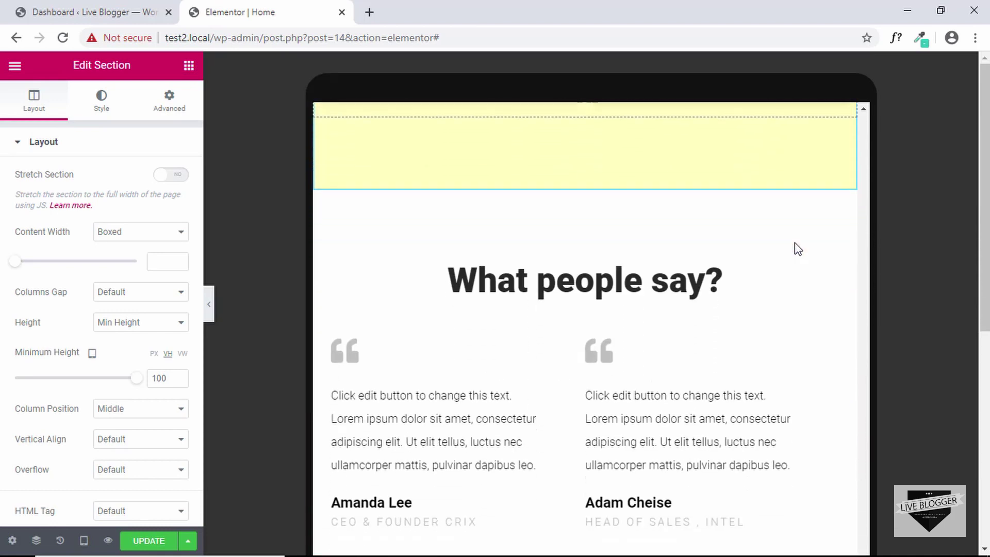
scroll(798, 249, "down", 3)
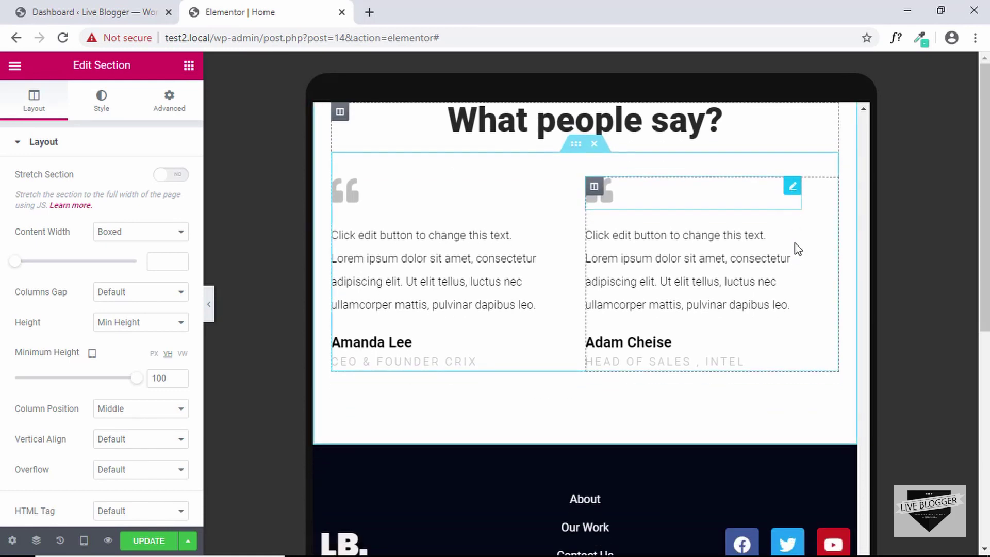
scroll(929, 286, "down", 3)
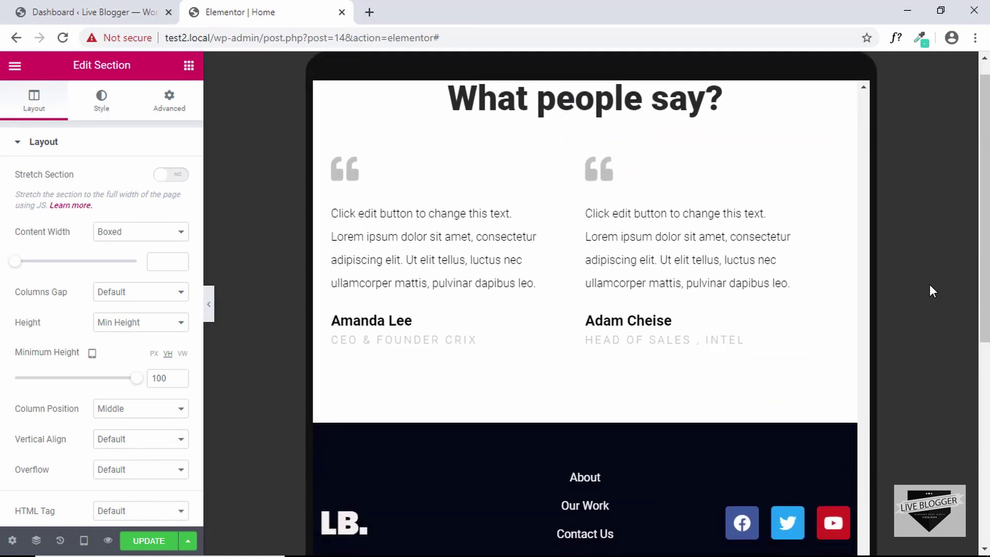
- Review the page in desktop view, checking the hero, services, completed projects, testimonials and footer sections
left_click(82, 548)
left_click(132, 450)
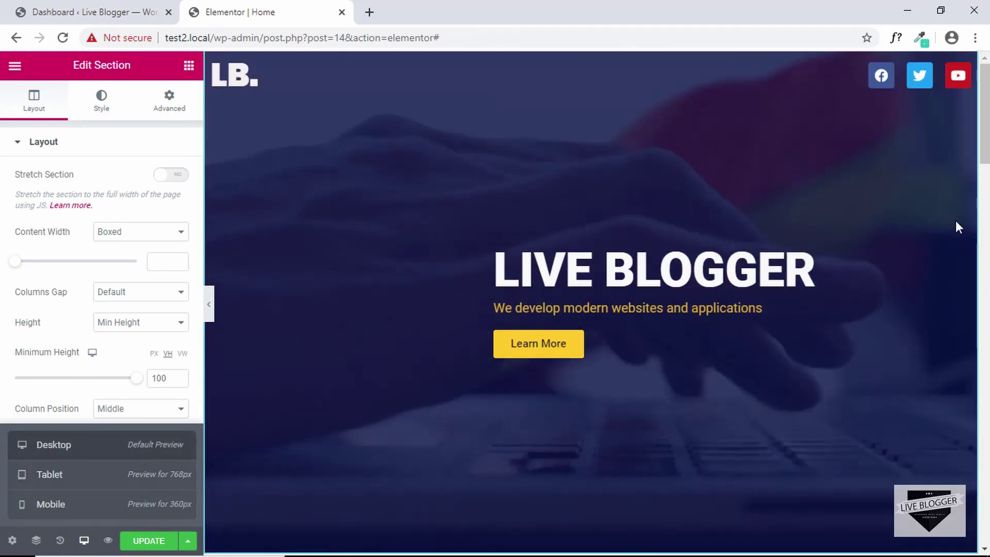
scroll(957, 227, "down", 5)
scroll(957, 227, "down", 5)
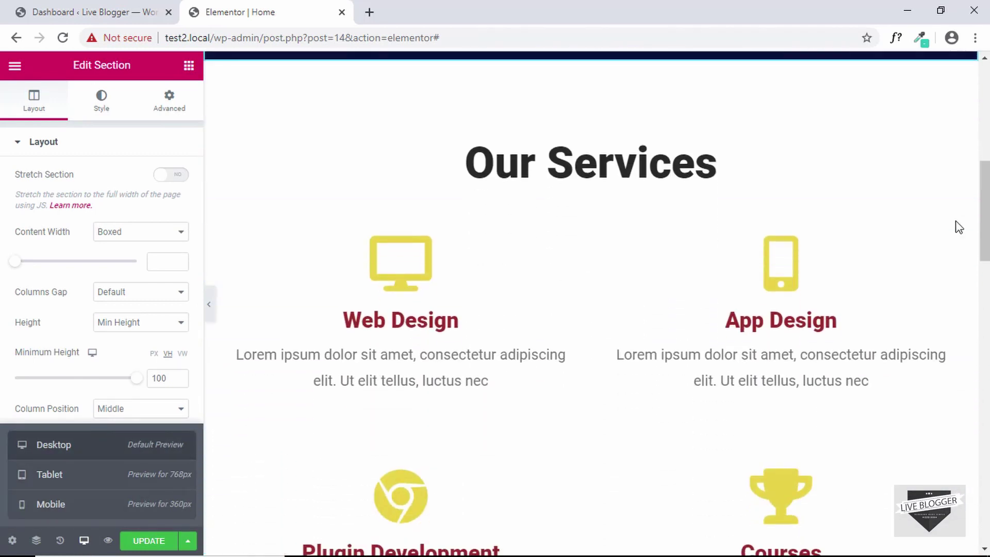
scroll(504, 357, "down", 3)
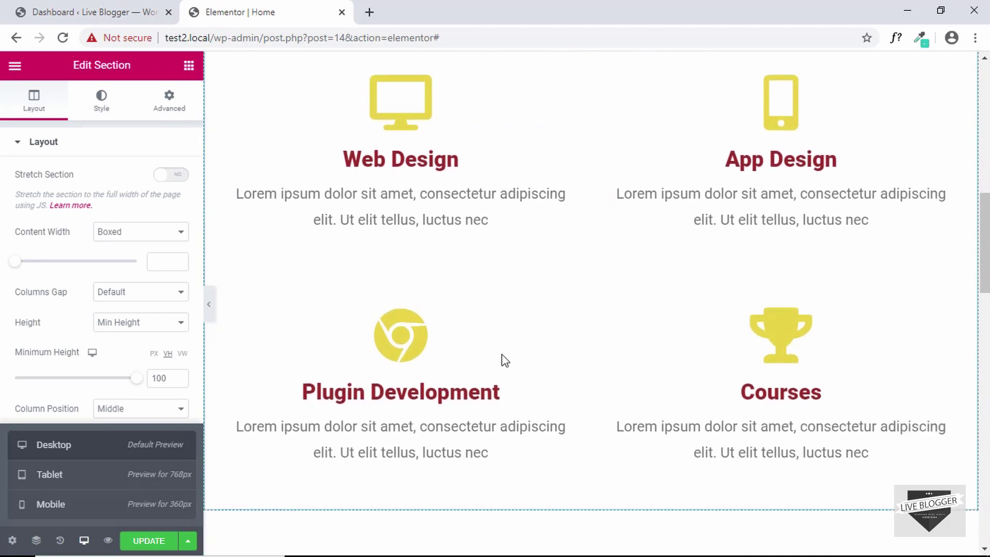
scroll(730, 327, "down", 9)
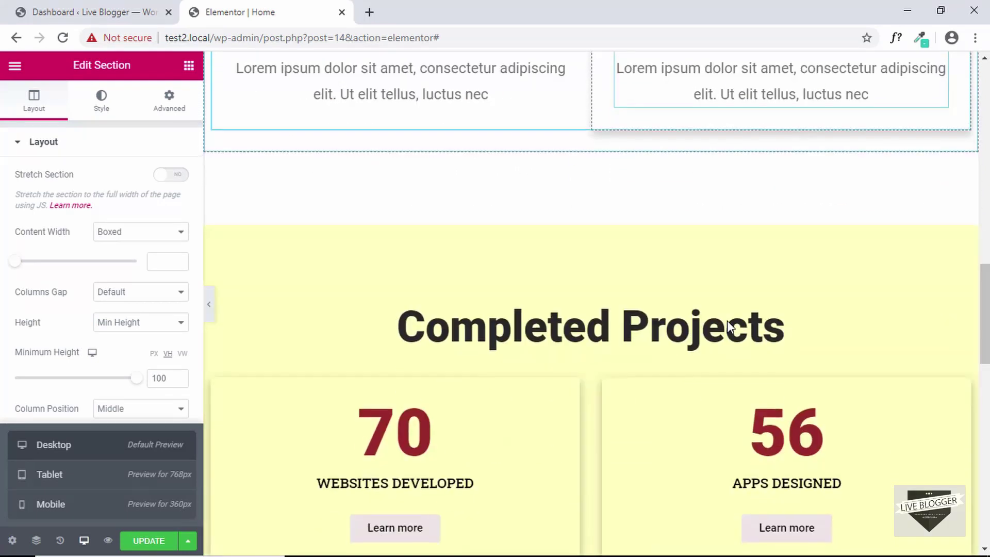
scroll(730, 326, "down", 12)
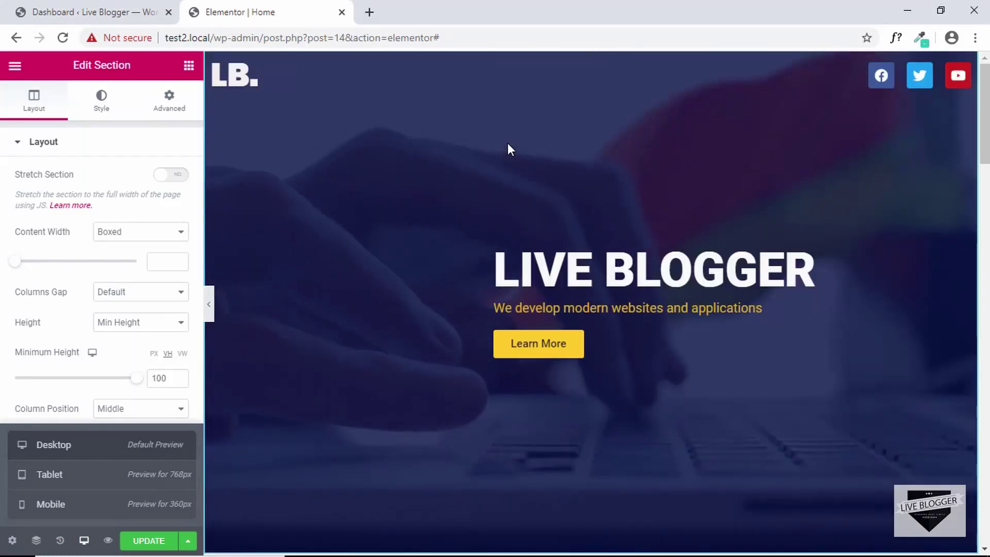
scroll(508, 145, "down", 1)
scroll(508, 145, "down", 13)
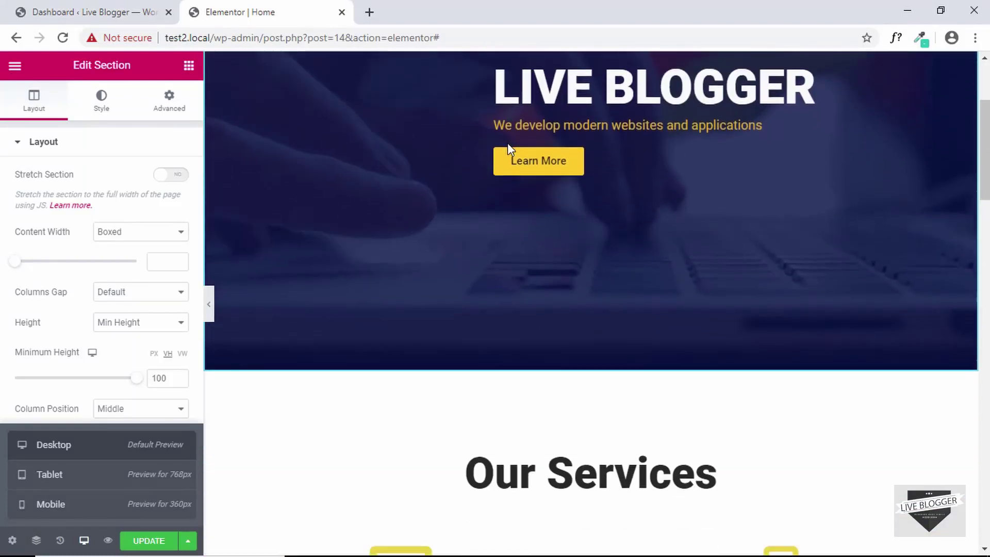
scroll(510, 149, "down", 11)
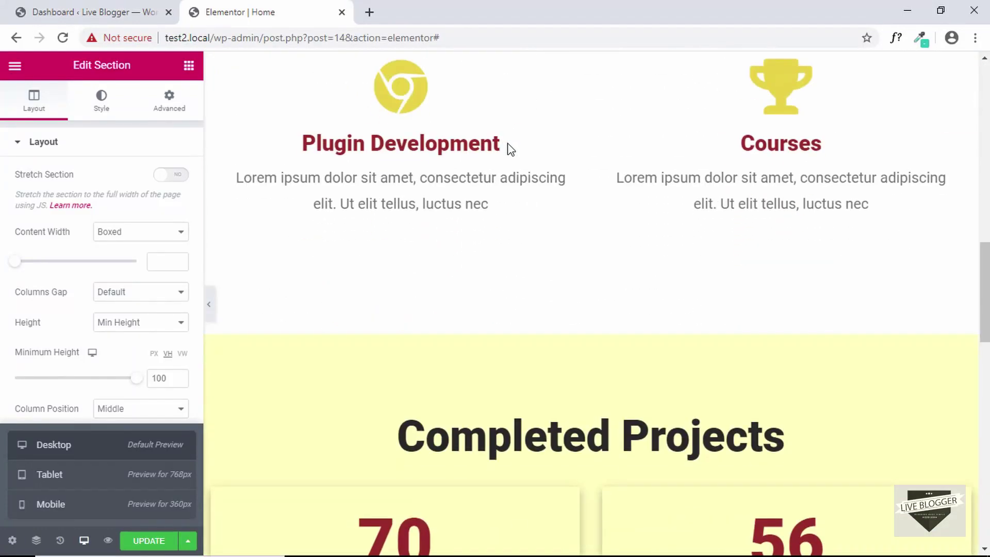
scroll(510, 149, "down", 12)
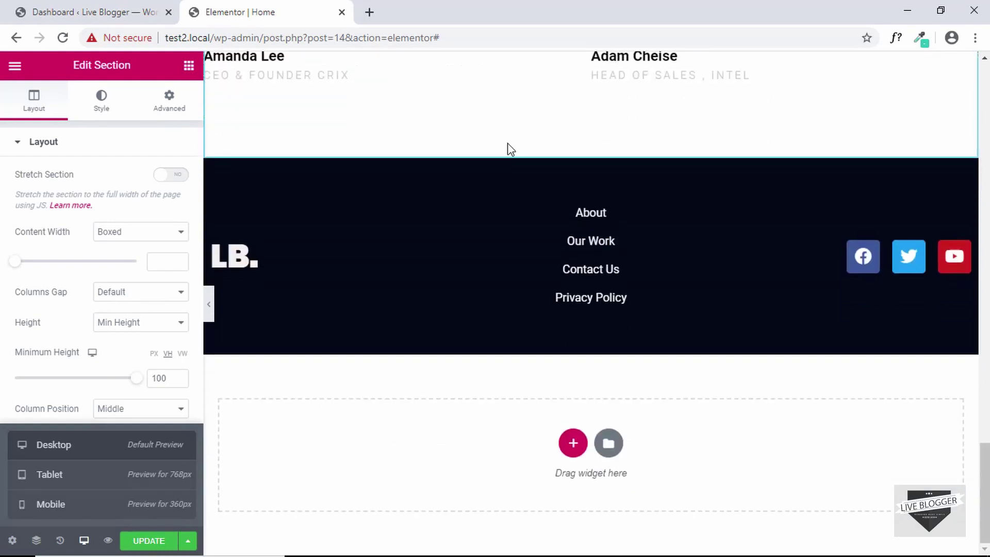
scroll(511, 150, "up", 12)
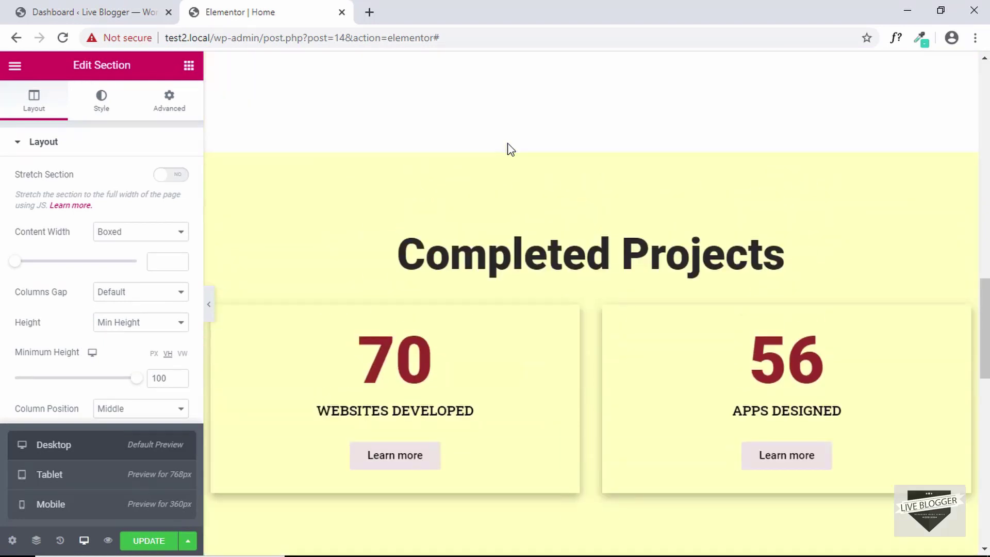
scroll(510, 149, "up", 5)
scroll(510, 149, "up", 8)
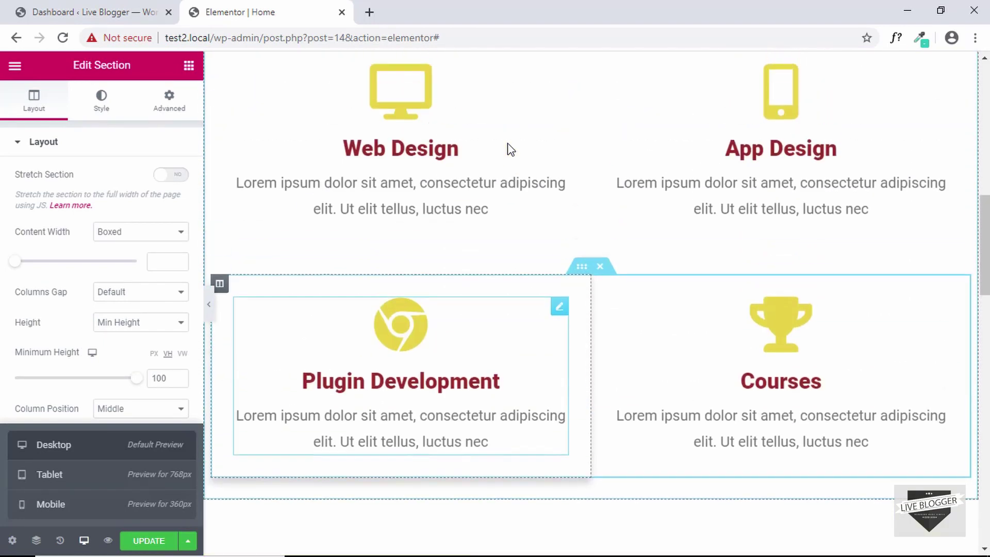